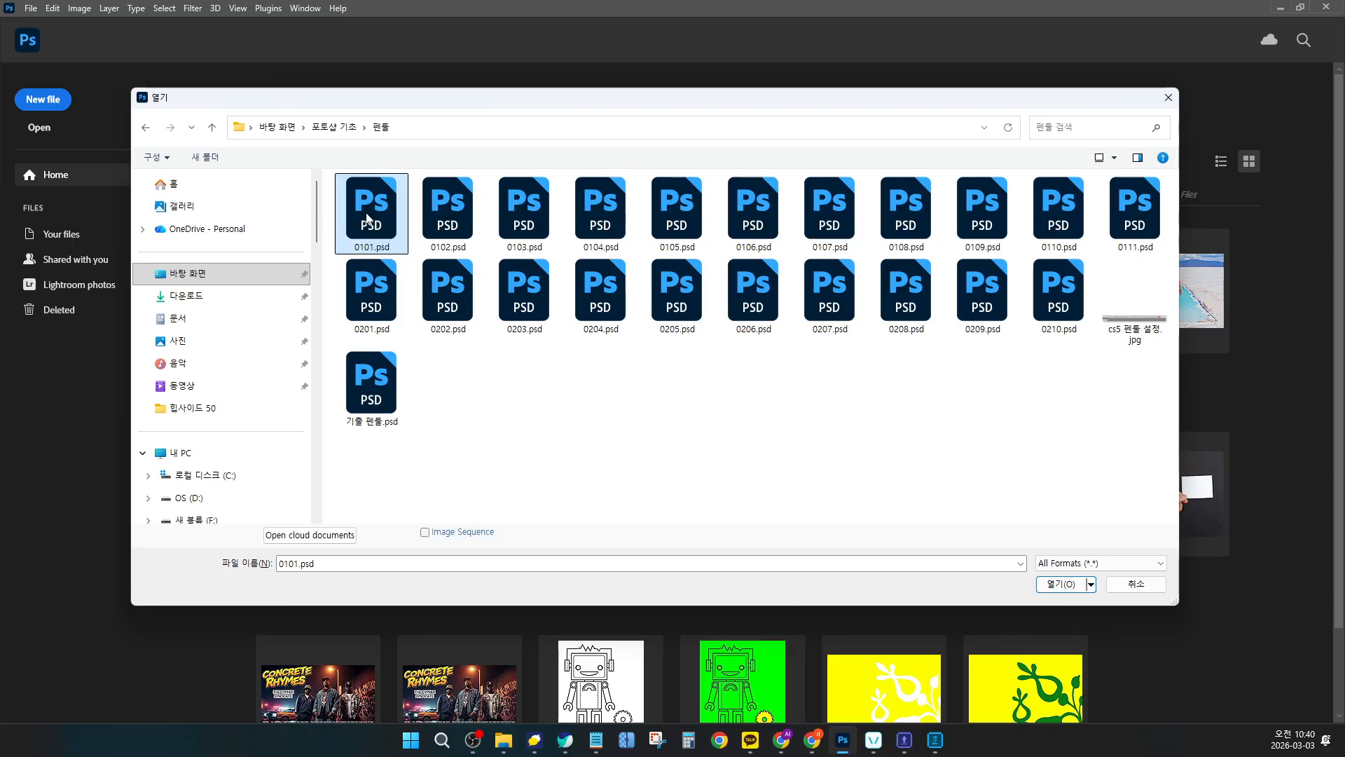
Dock the History panel beside Paths, collapse the docked panels to icons, and place the floating tools and Layers panels on either side of the canvas
drag(323, 154, 231, 154)
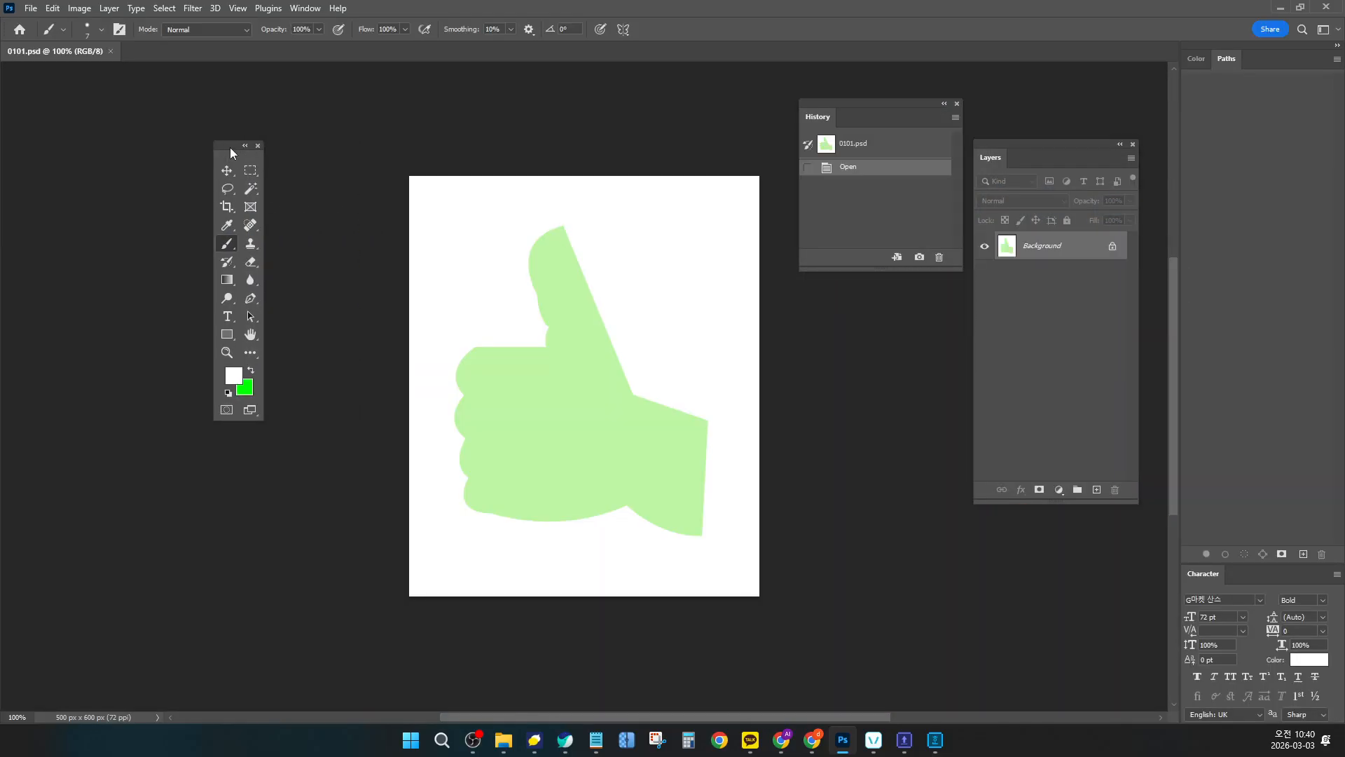
drag(844, 108, 1268, 64)
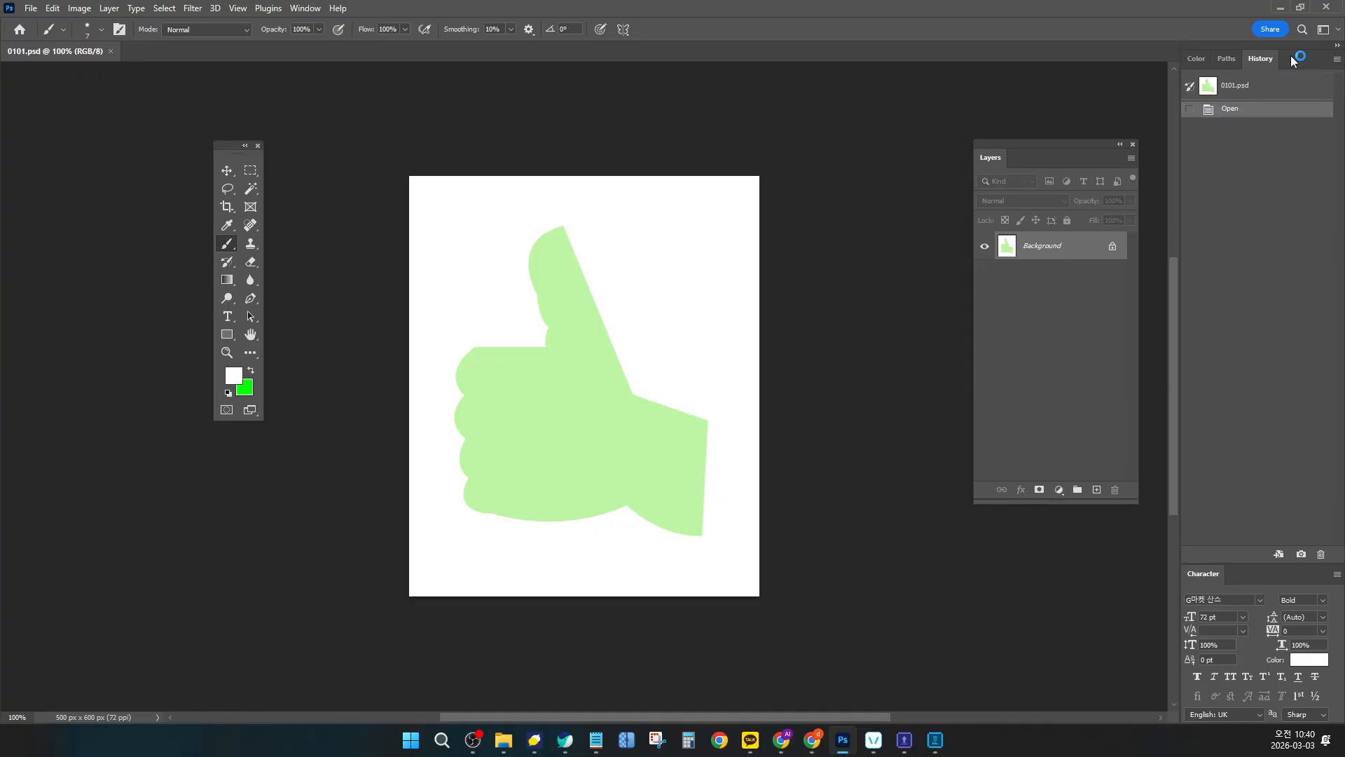
click(1336, 45)
drag(1023, 147, 965, 191)
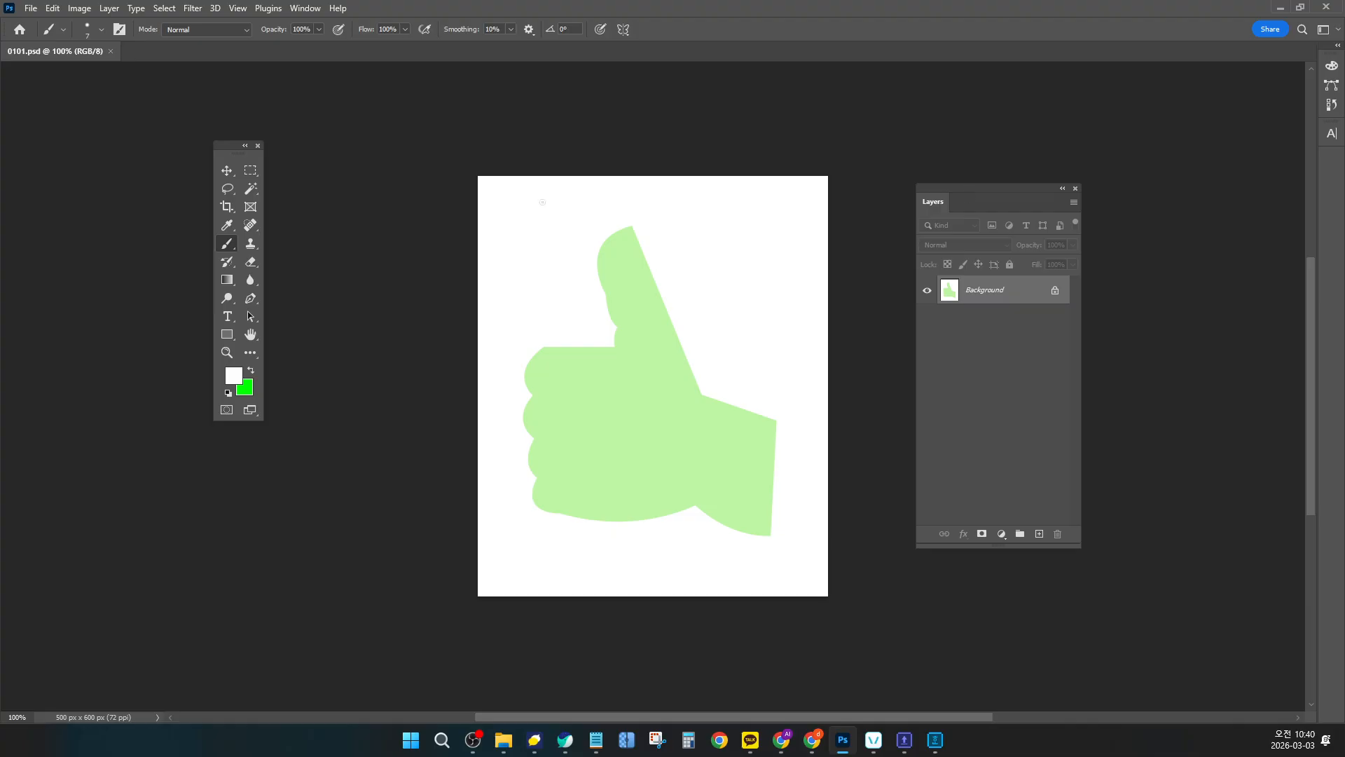
drag(229, 157, 175, 163)
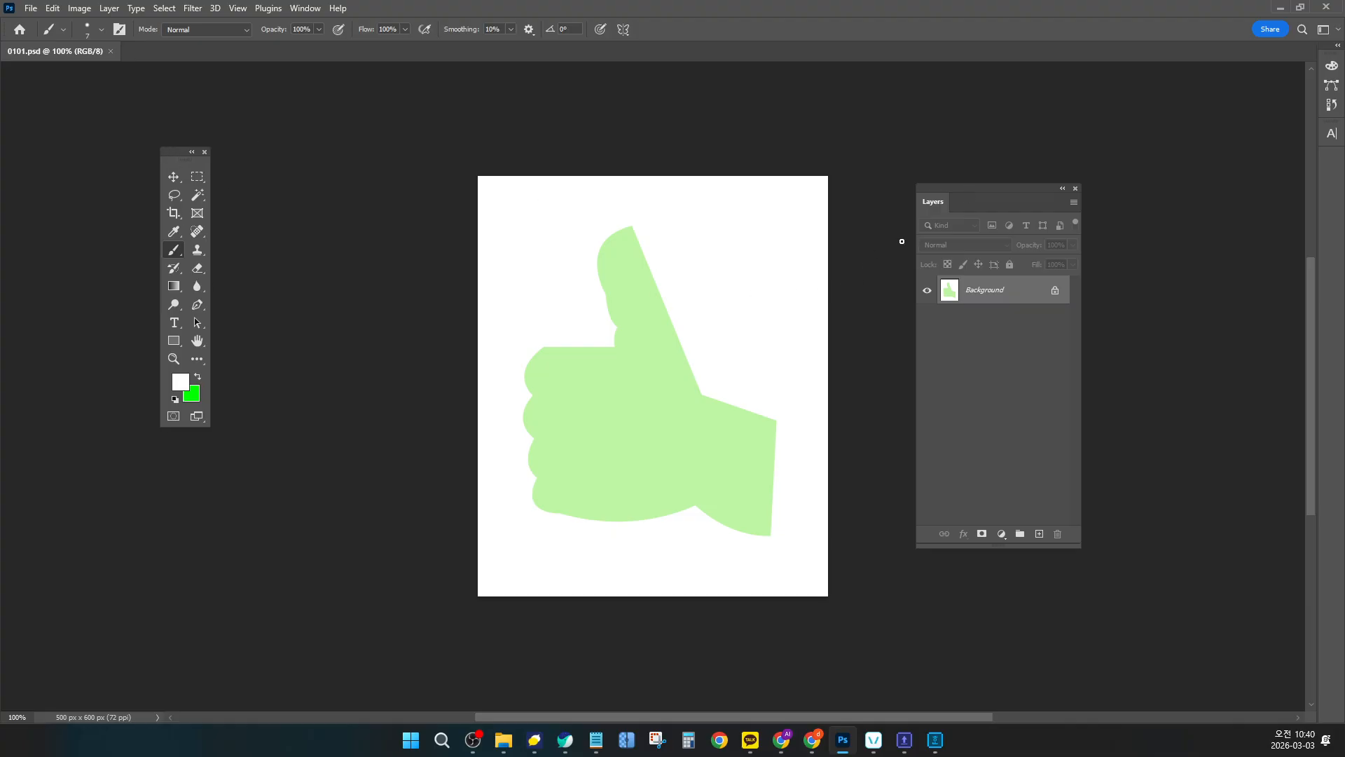
drag(940, 189, 957, 171)
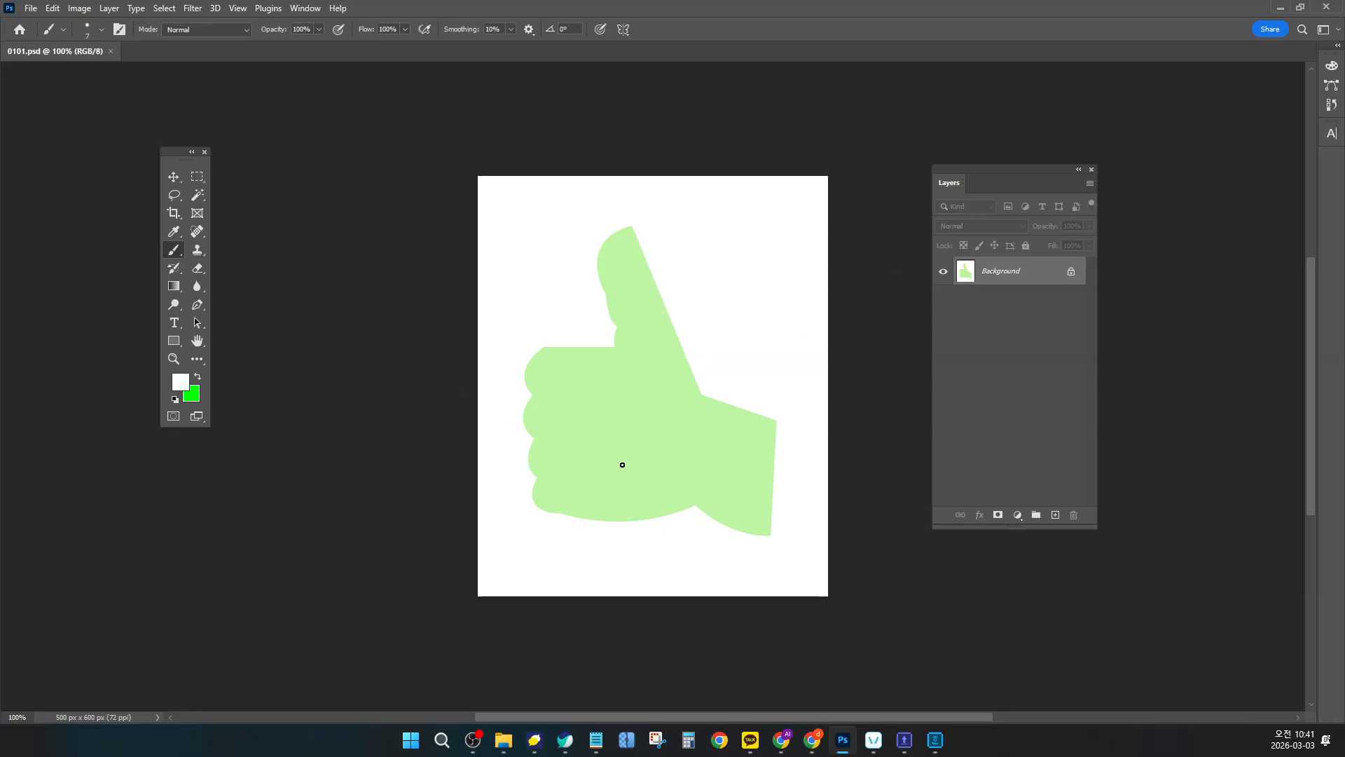
Select the Pen tool, set its drawing mode to Shape, and keep the floating tools panel clear of the canvas
drag(172, 158, 620, 214)
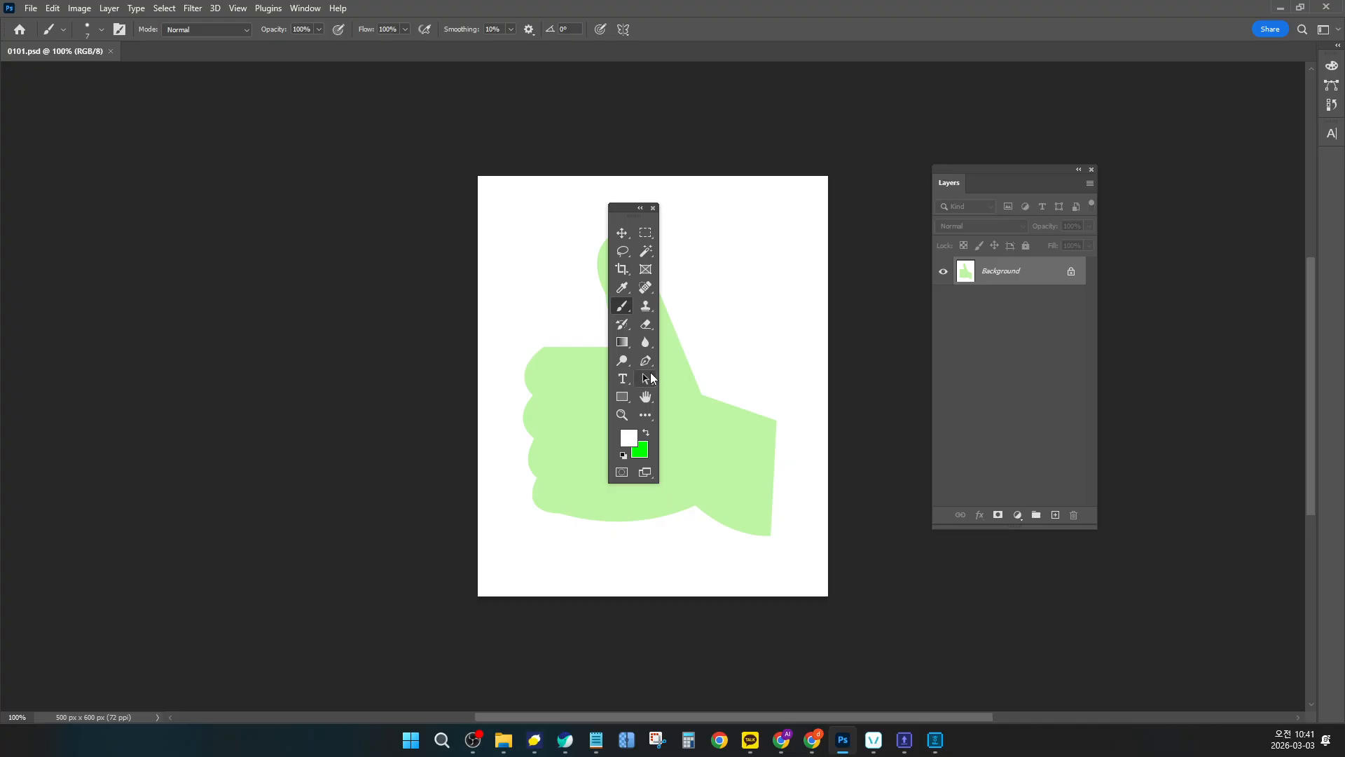
click(645, 363)
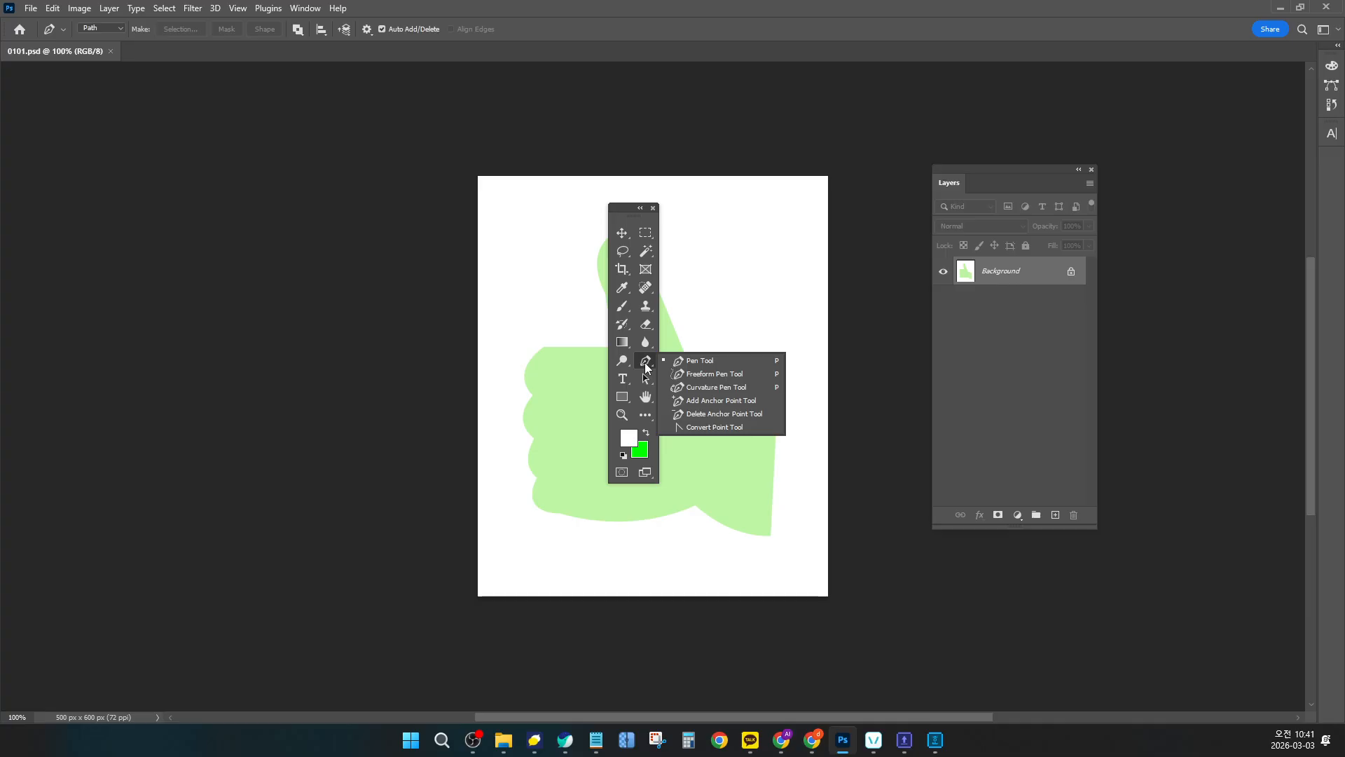
click(645, 363)
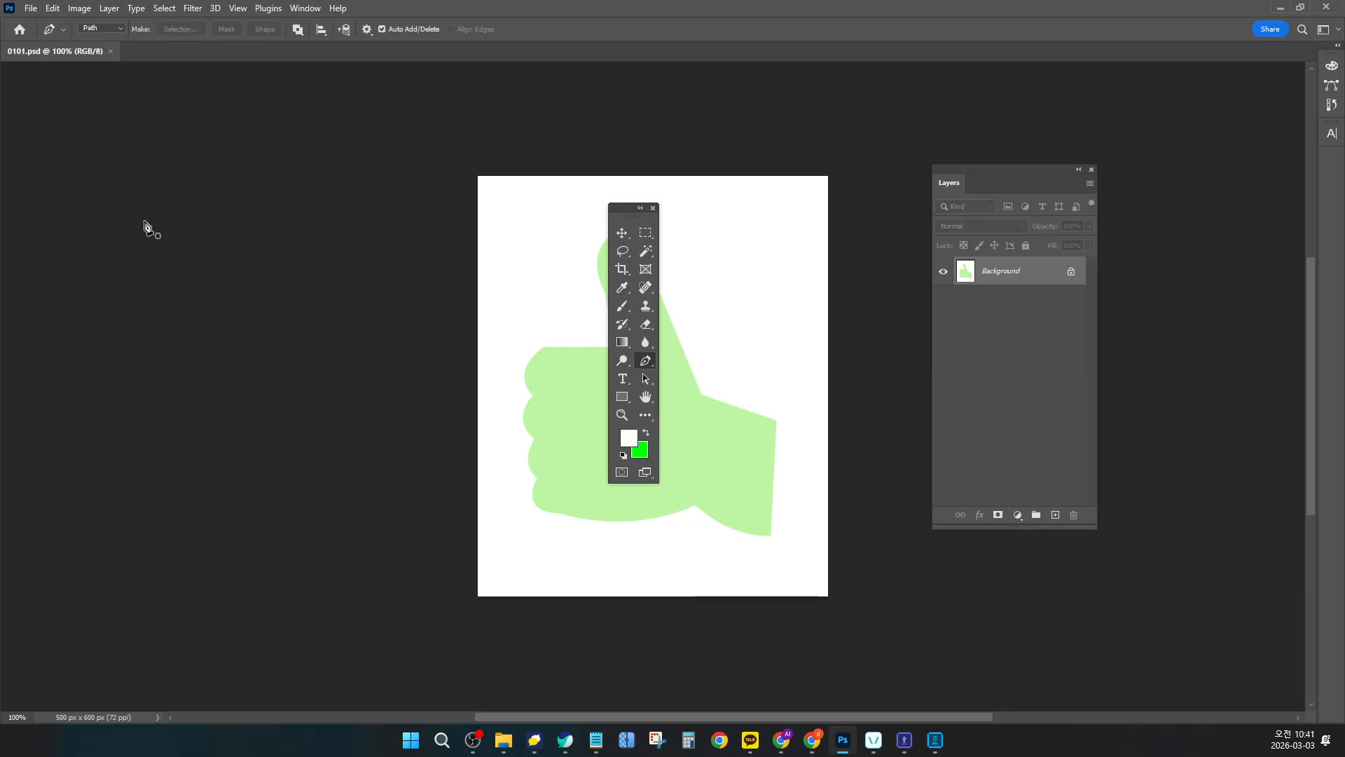
click(118, 28)
click(118, 29)
click(118, 29)
click(117, 28)
click(117, 29)
click(118, 29)
click(118, 29)
click(118, 29)
click(117, 29)
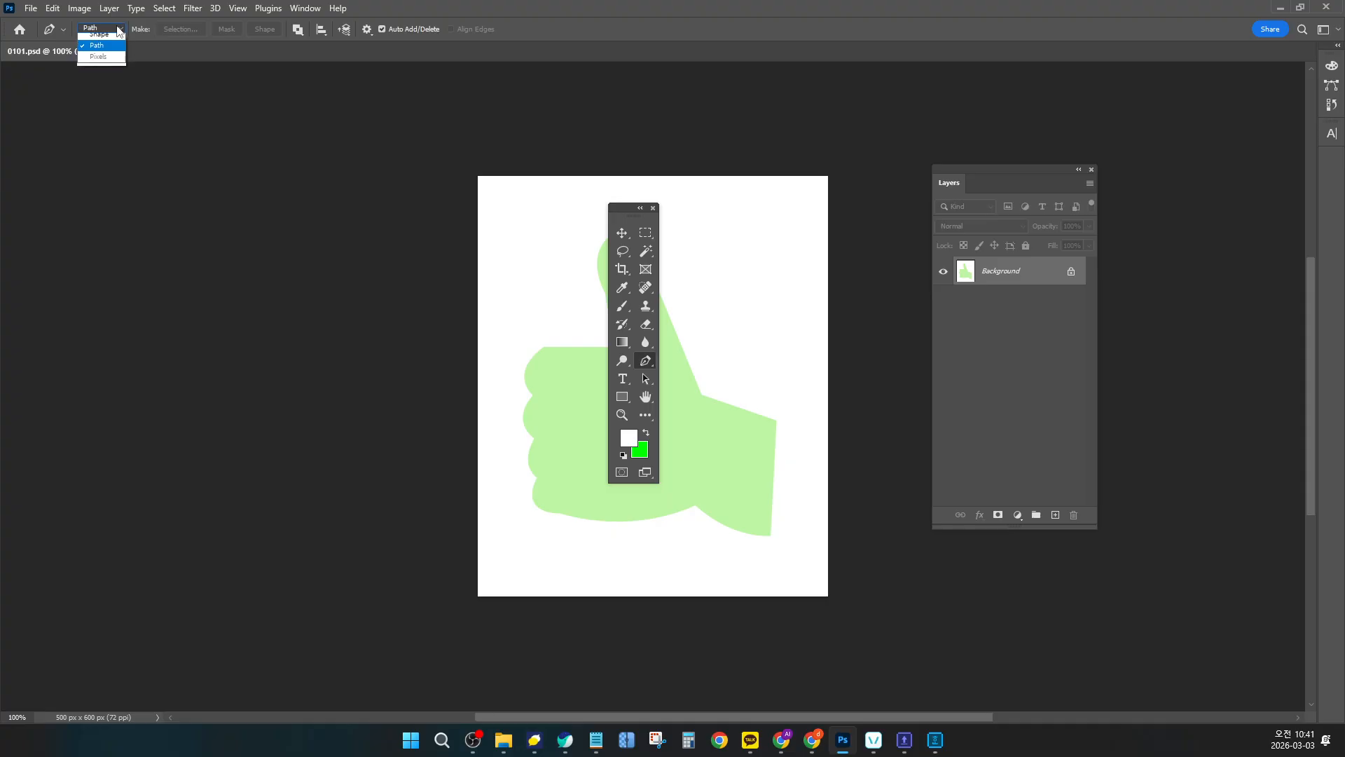
click(118, 29)
click(118, 29)
click(118, 29)
click(118, 29)
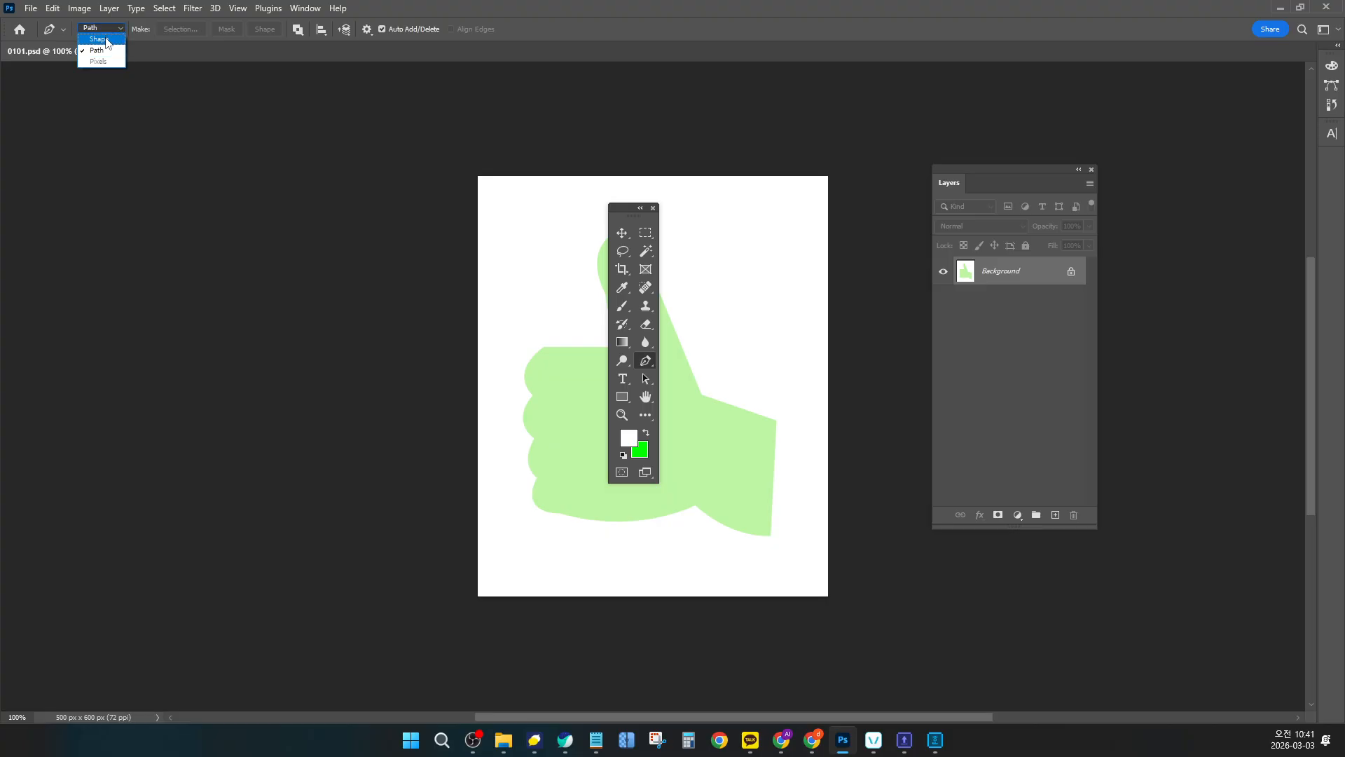
click(107, 40)
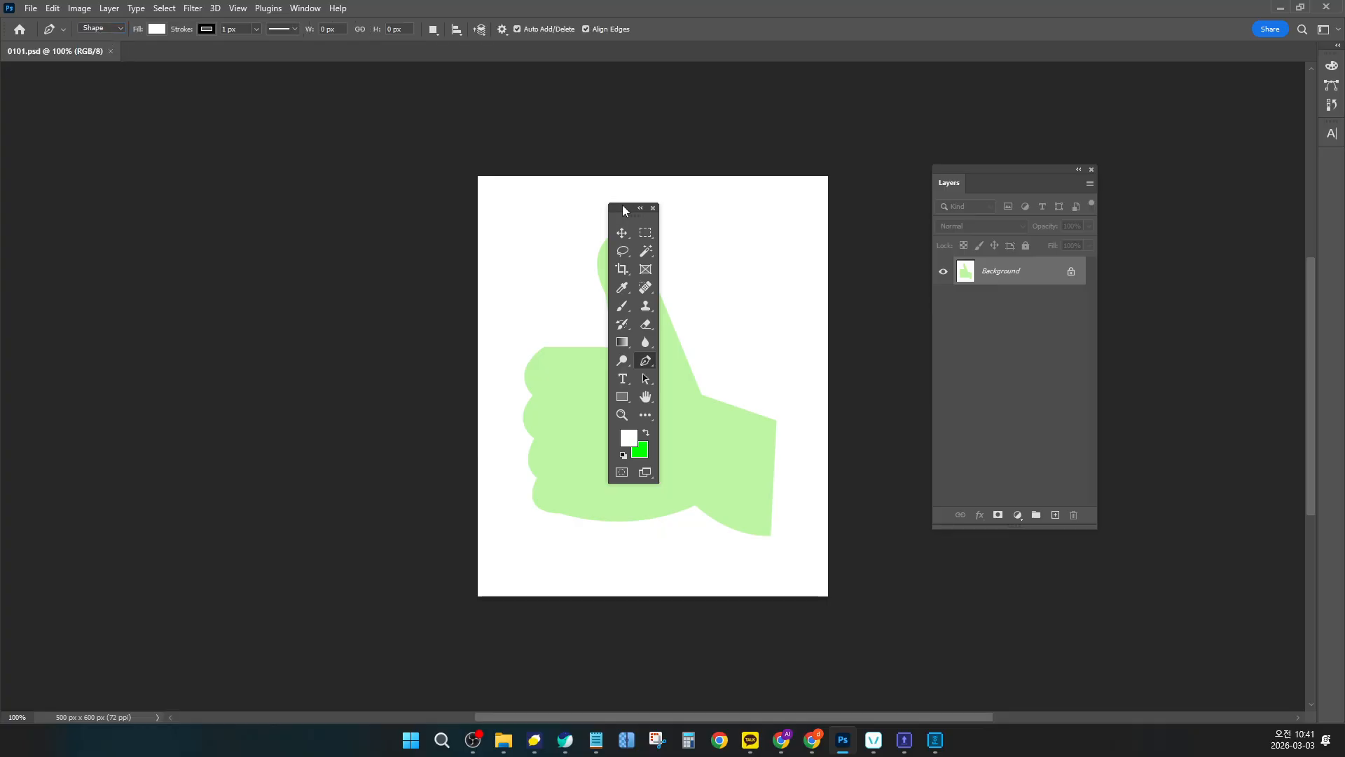
drag(622, 208, 206, 182)
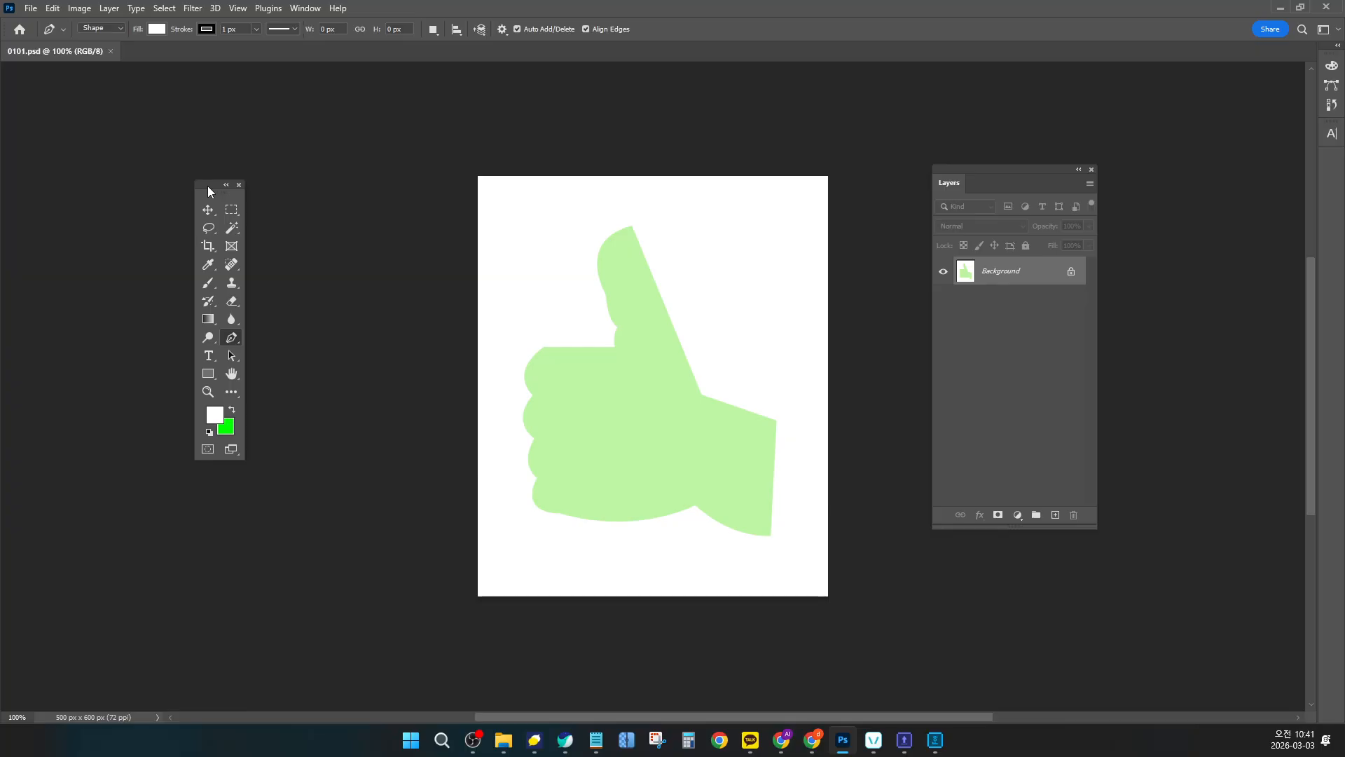
Set the pen shape's fill to No Color and look at the stroke colour options without changing them
click(158, 29)
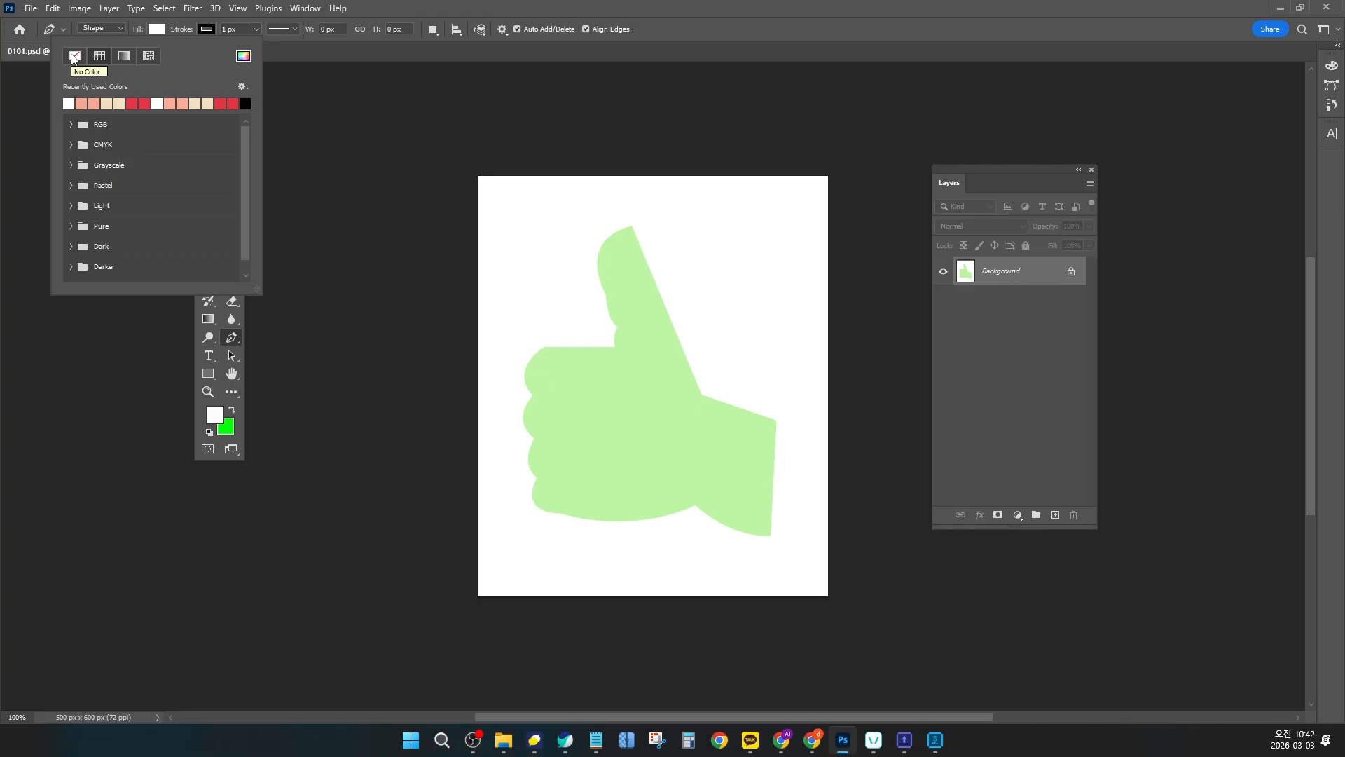
click(74, 58)
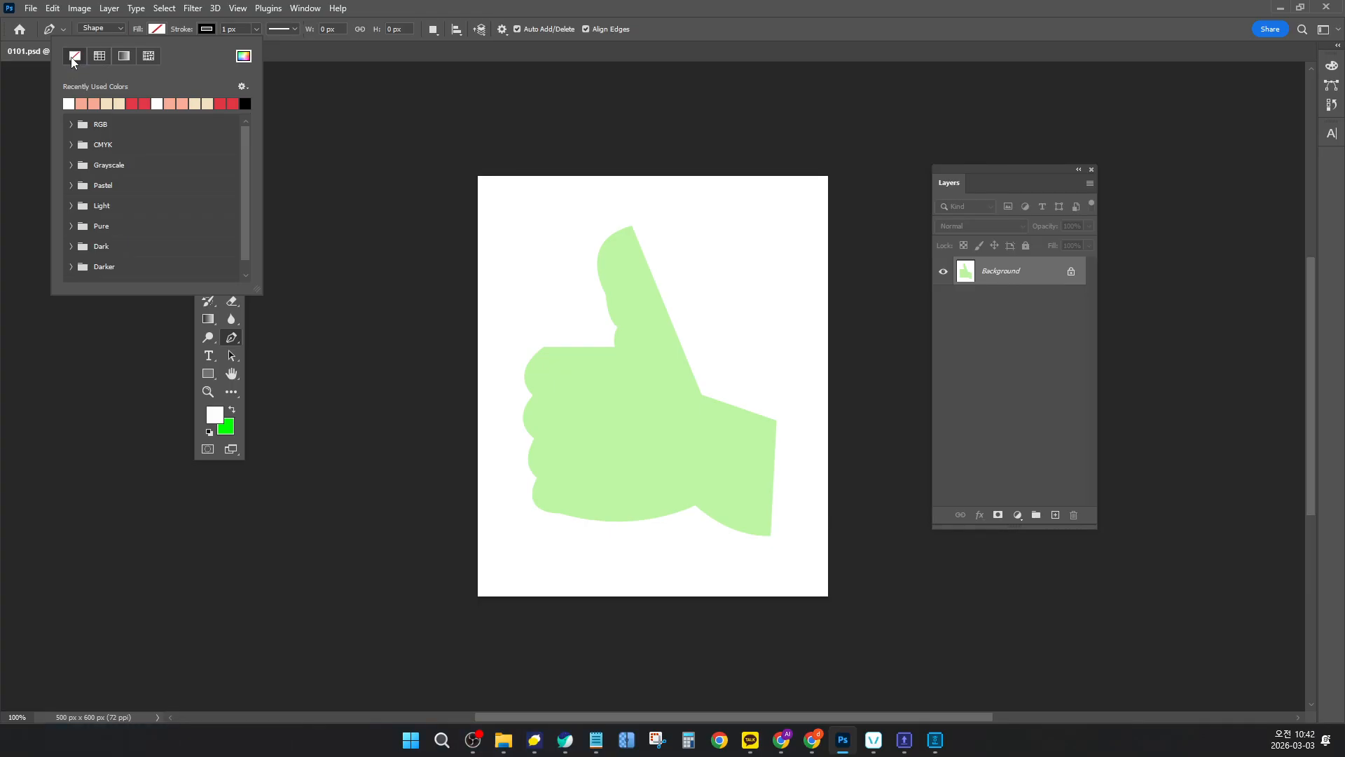
click(156, 36)
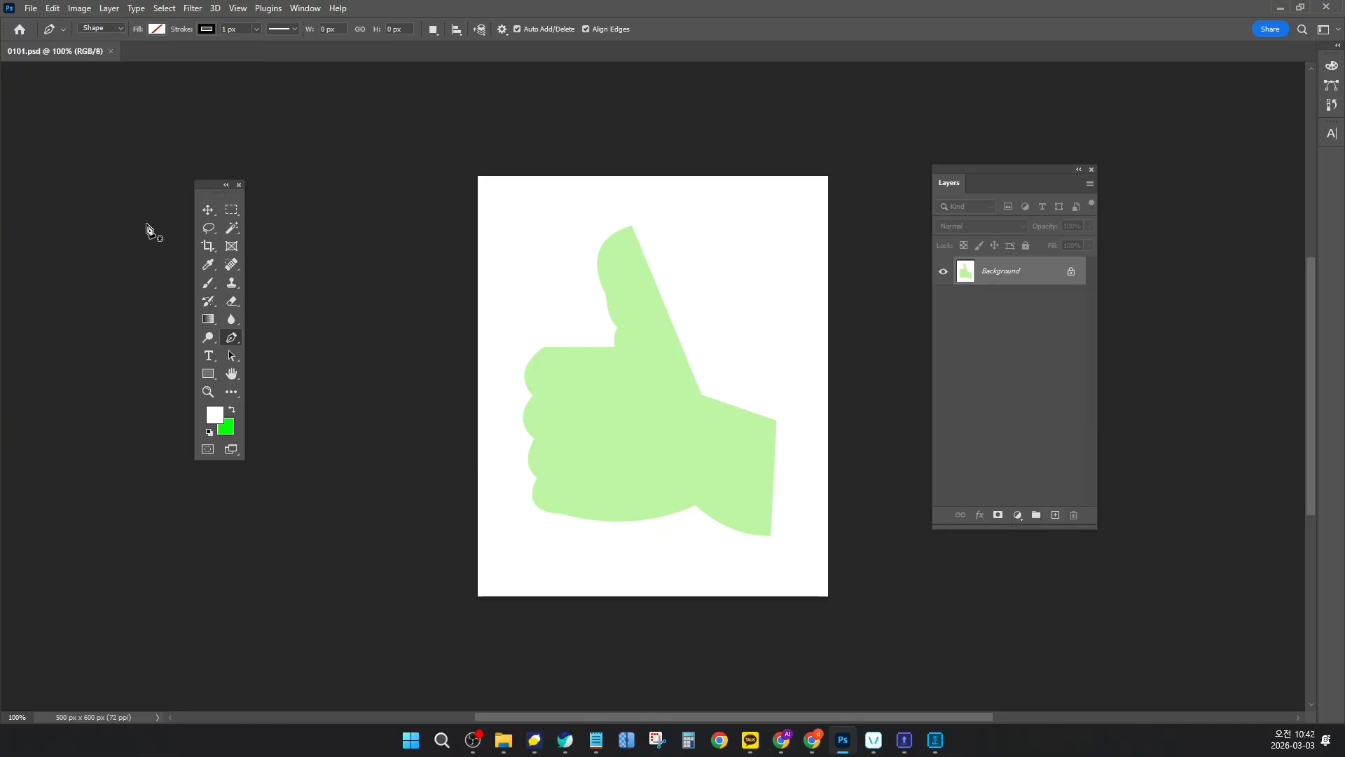
click(207, 30)
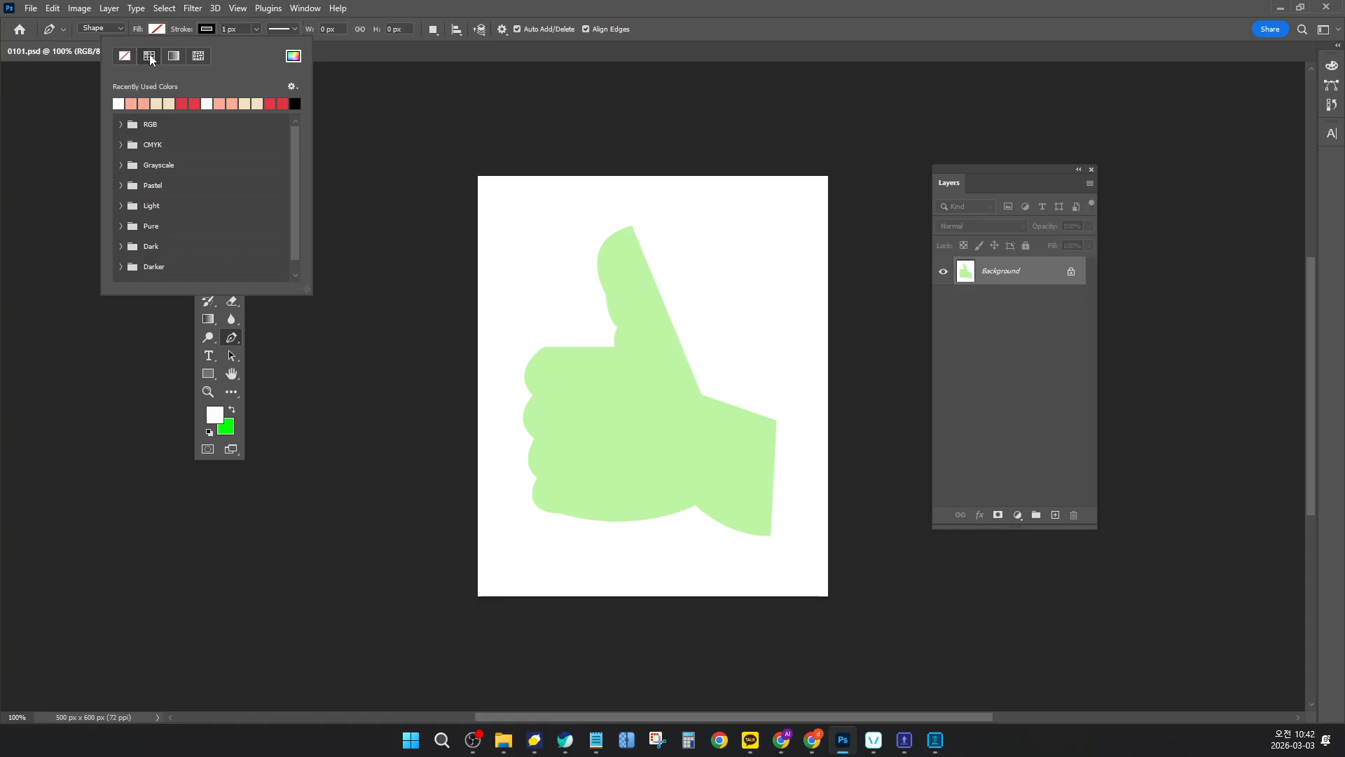
click(206, 29)
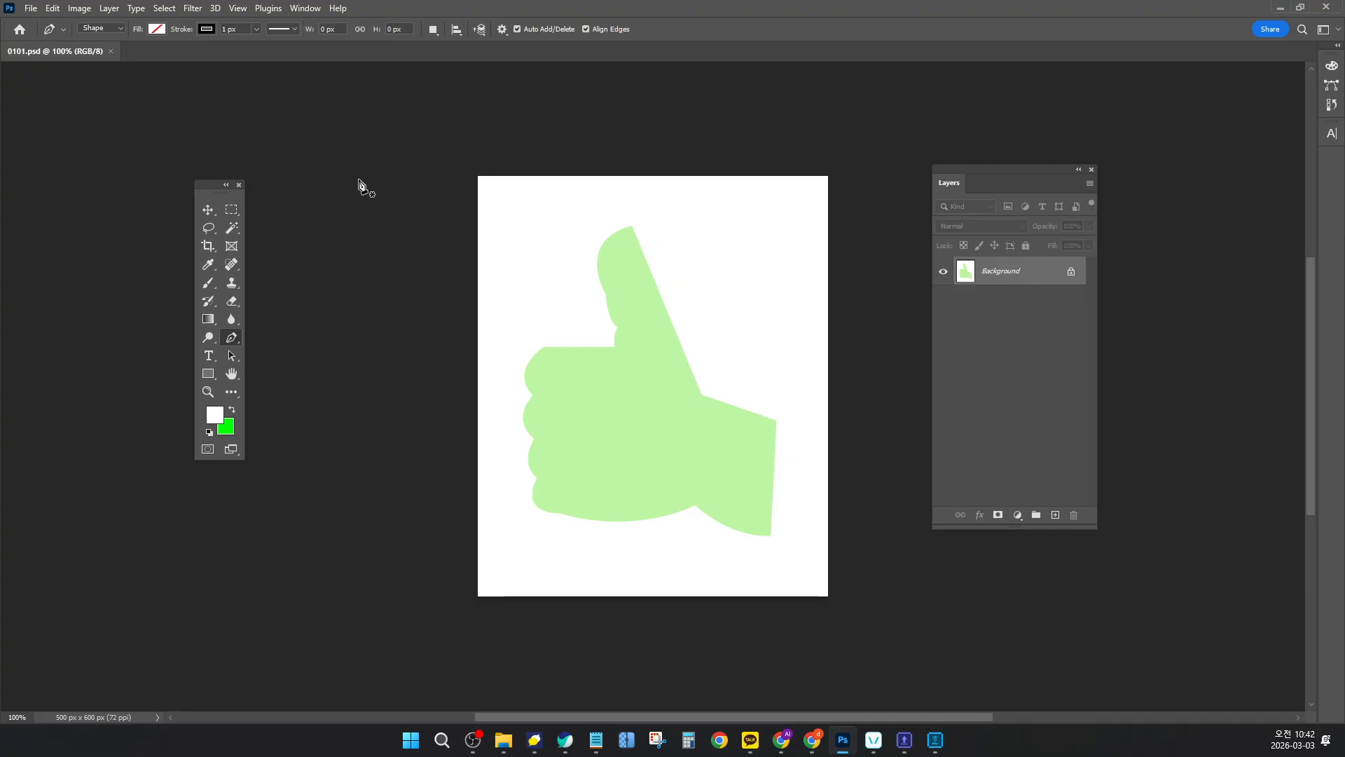
click(117, 33)
click(117, 32)
click(117, 32)
click(116, 32)
click(116, 31)
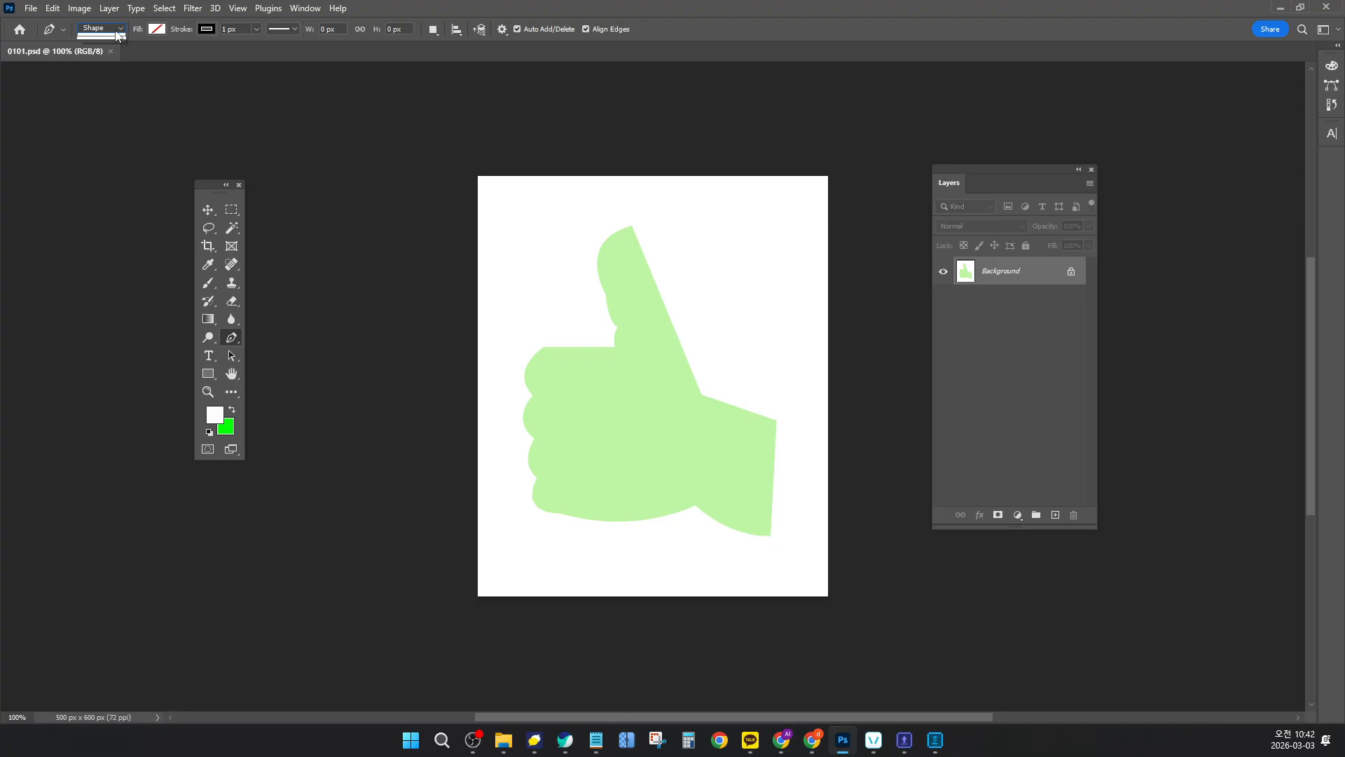
click(117, 31)
click(116, 31)
click(116, 33)
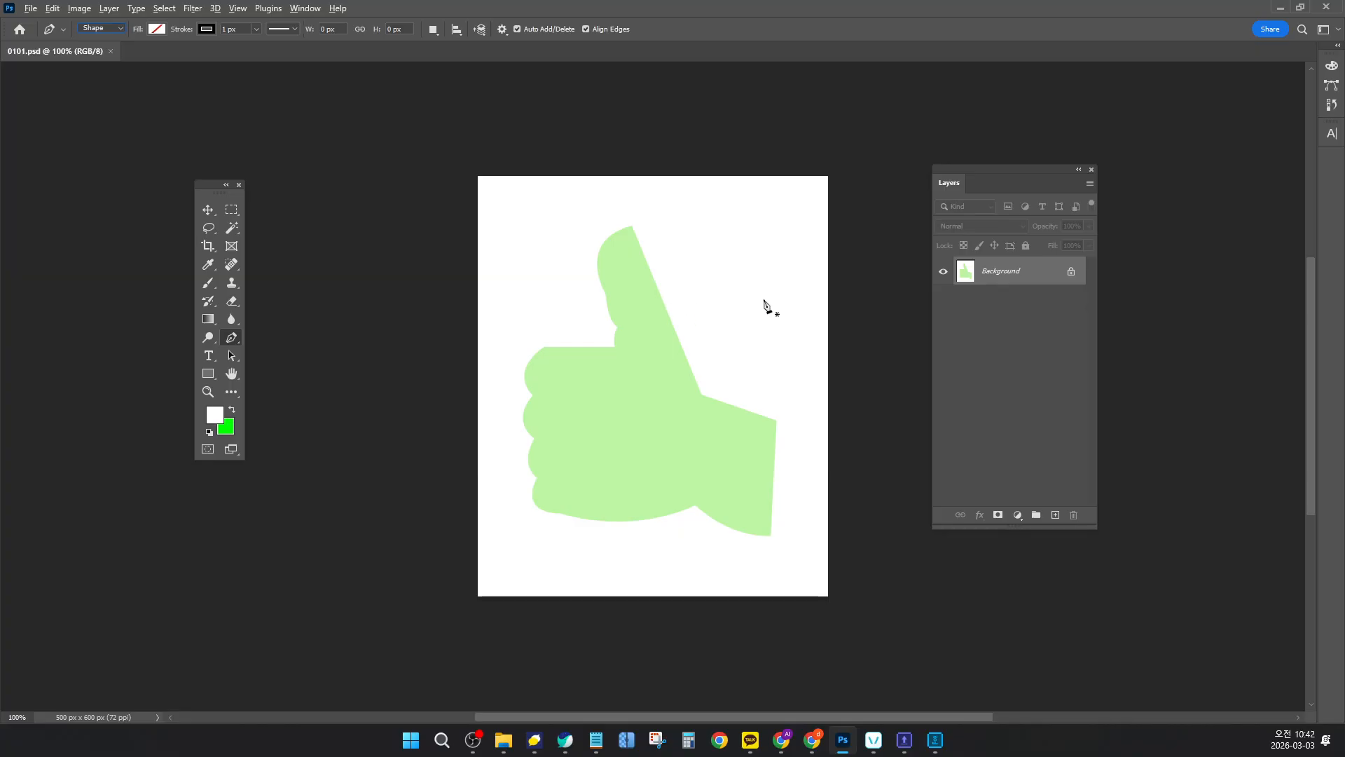
click(741, 284)
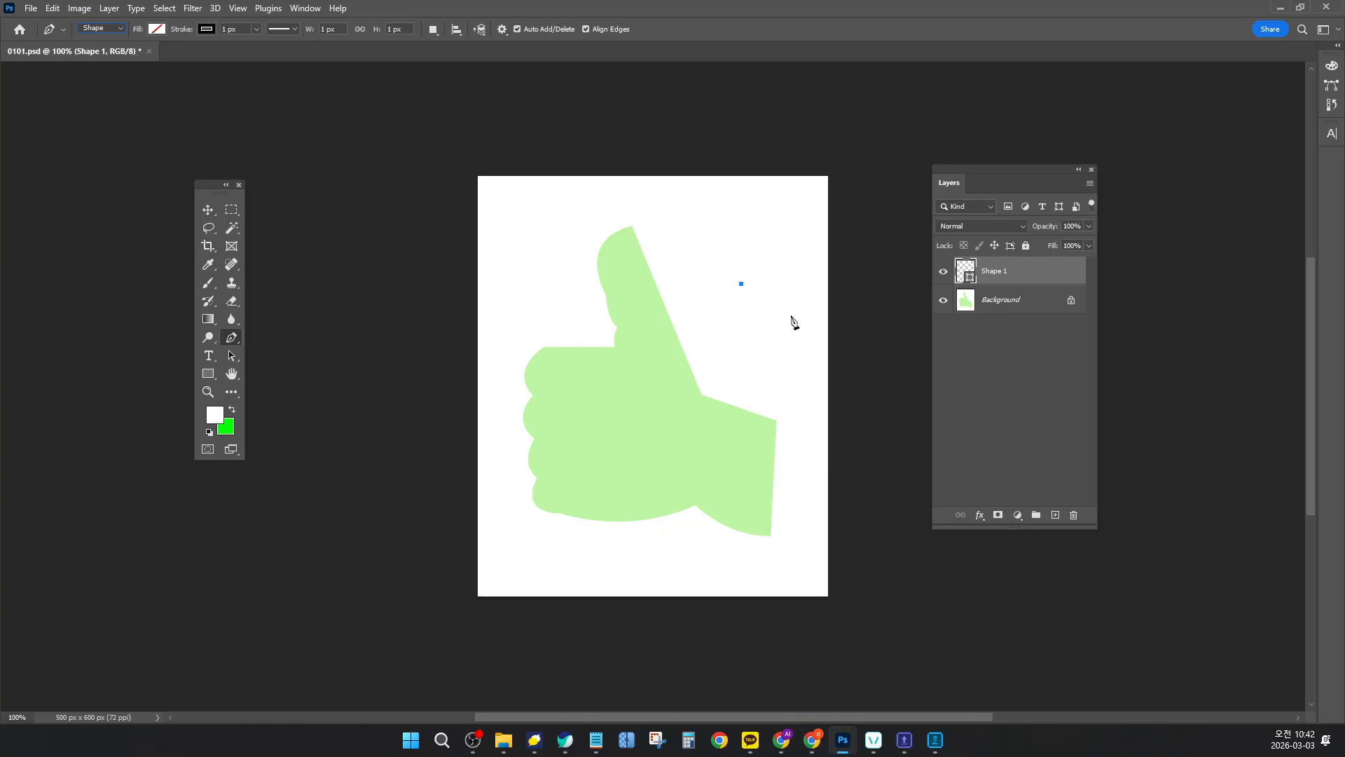
key(ctrl+z)
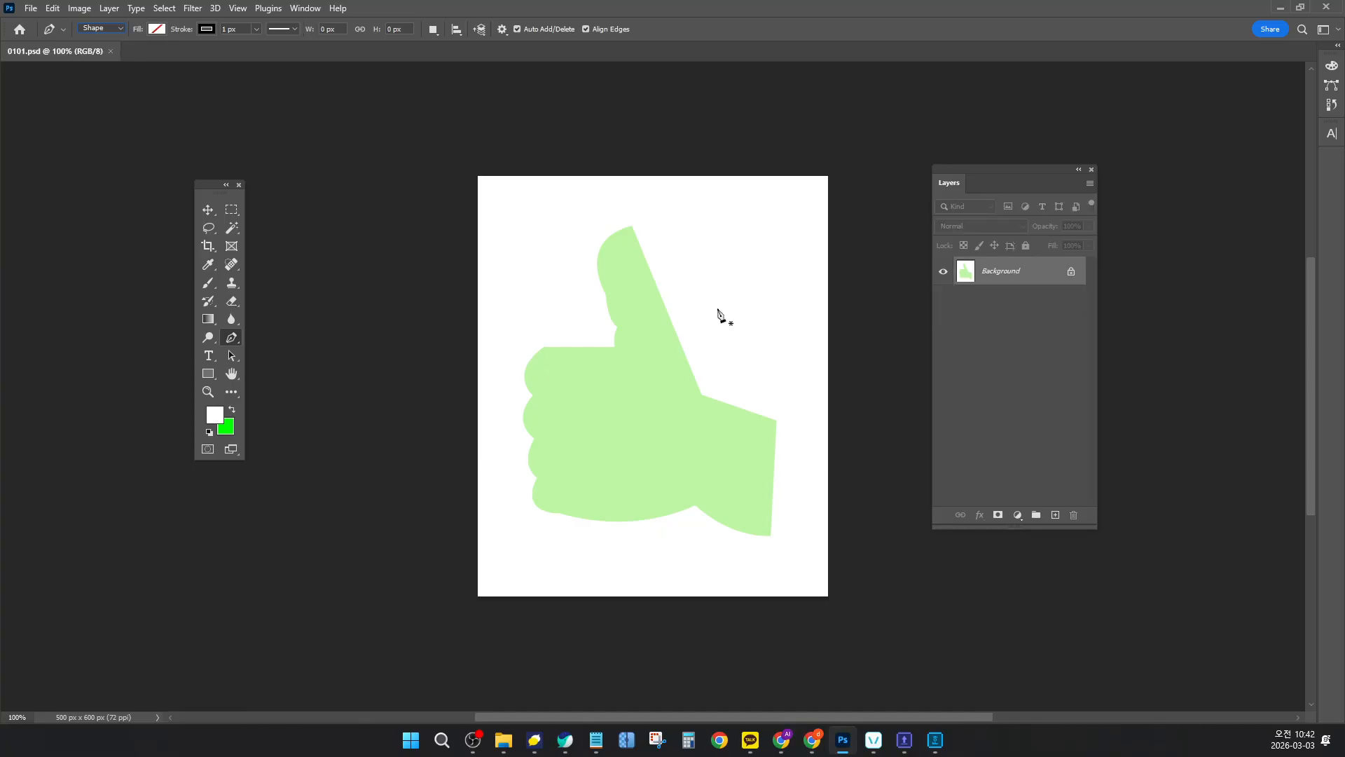
Enlarge the hand image to about 133%, reactivate the Pen tool, and move the Layers panel away from the canvas
click(208, 209)
scroll(607, 303, up, 3)
scroll(606, 304, down, 1)
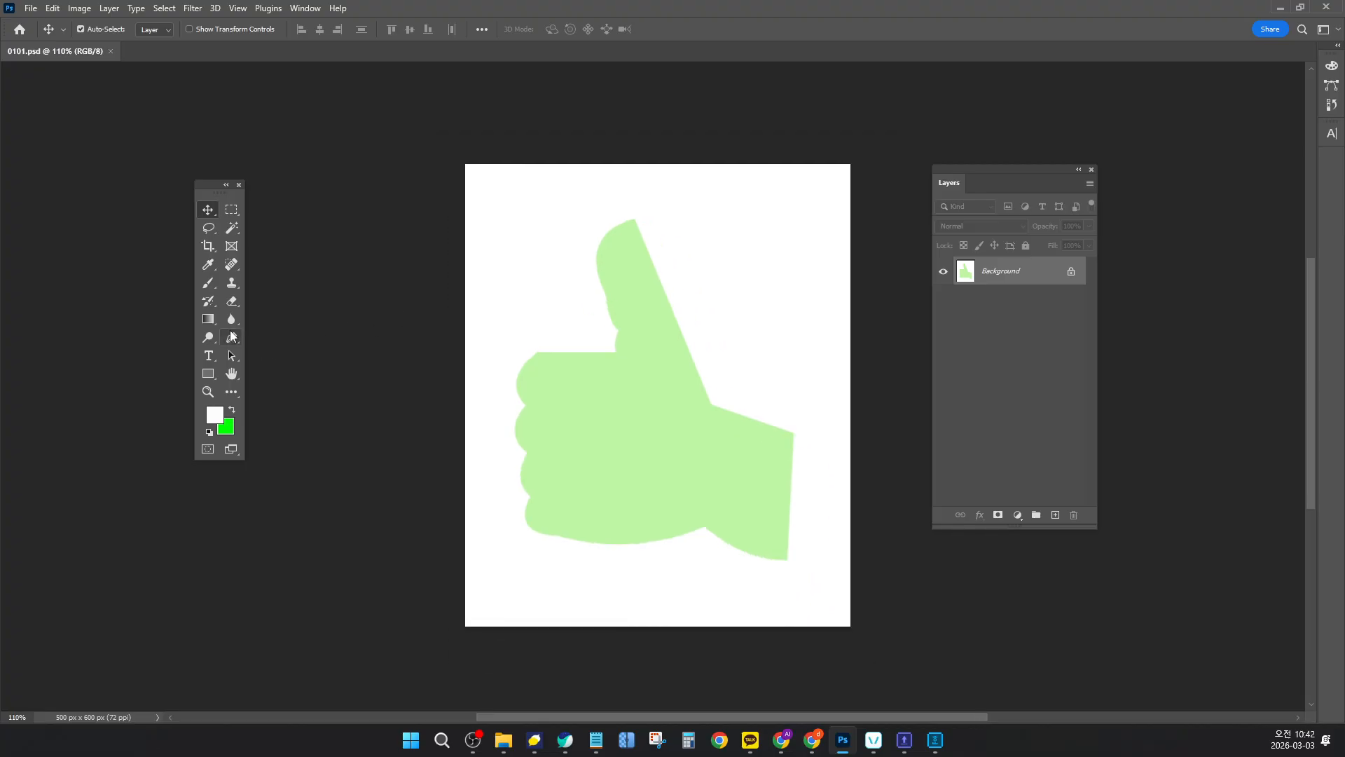
click(232, 337)
scroll(710, 343, down, 1)
scroll(711, 343, up, 2)
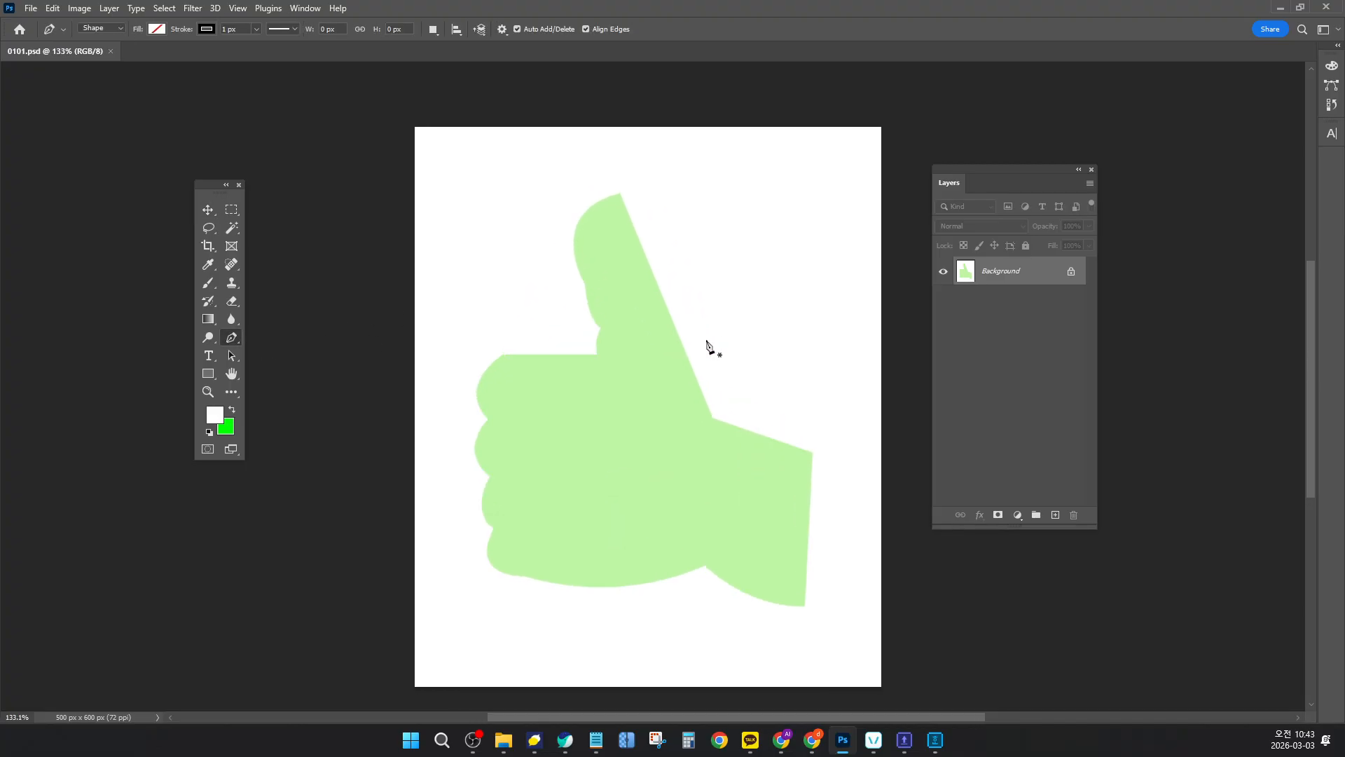
drag(963, 170, 1048, 160)
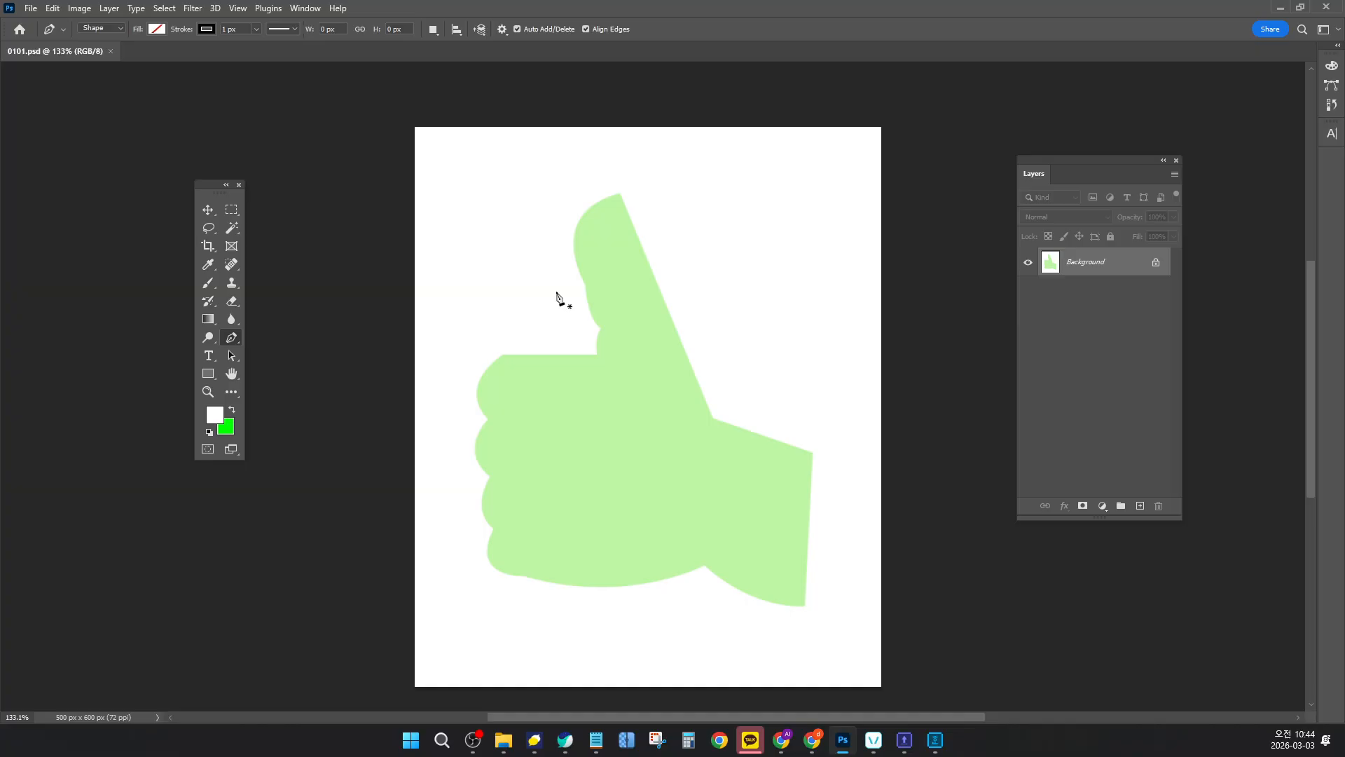
Draw an open zigzag of eight straight pen segments across the hand image, about 400 px wide and 445 px high
click(446, 244)
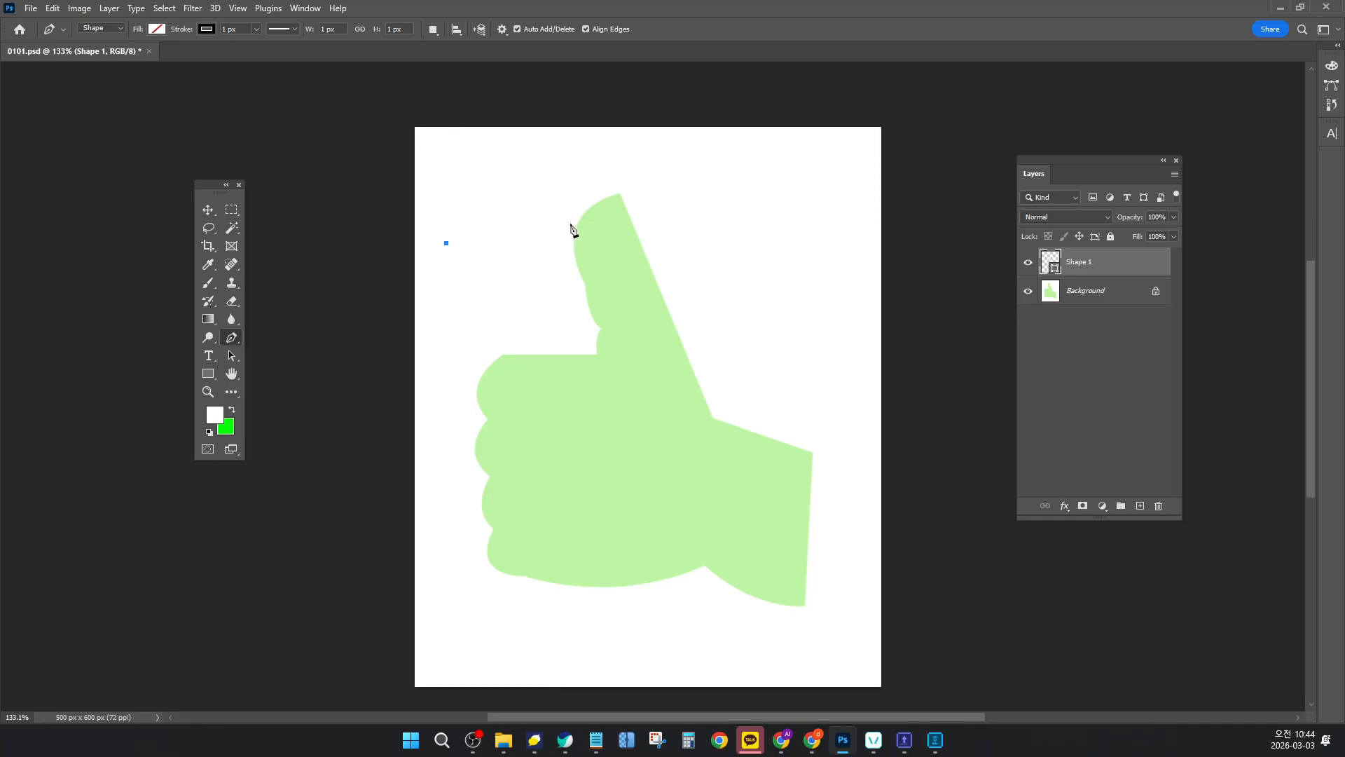
click(791, 294)
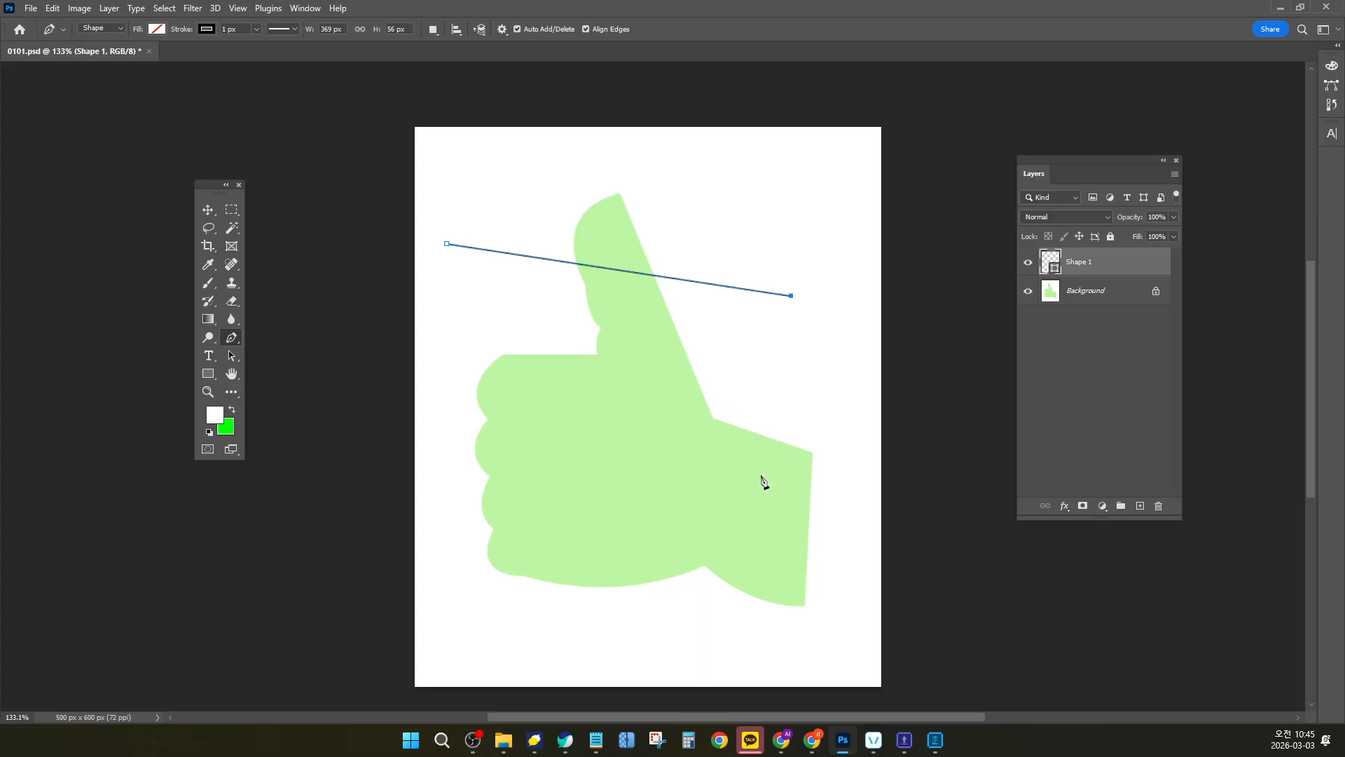
click(595, 487)
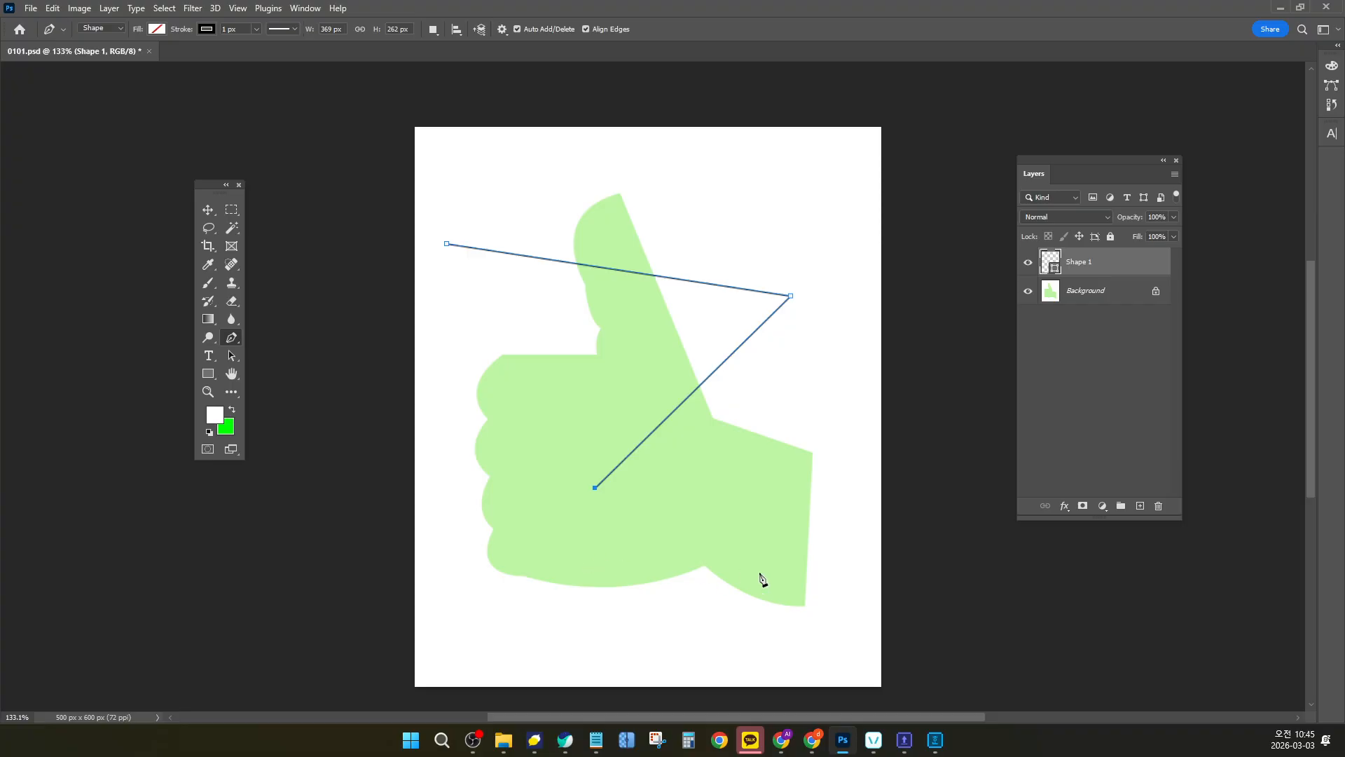
click(792, 598)
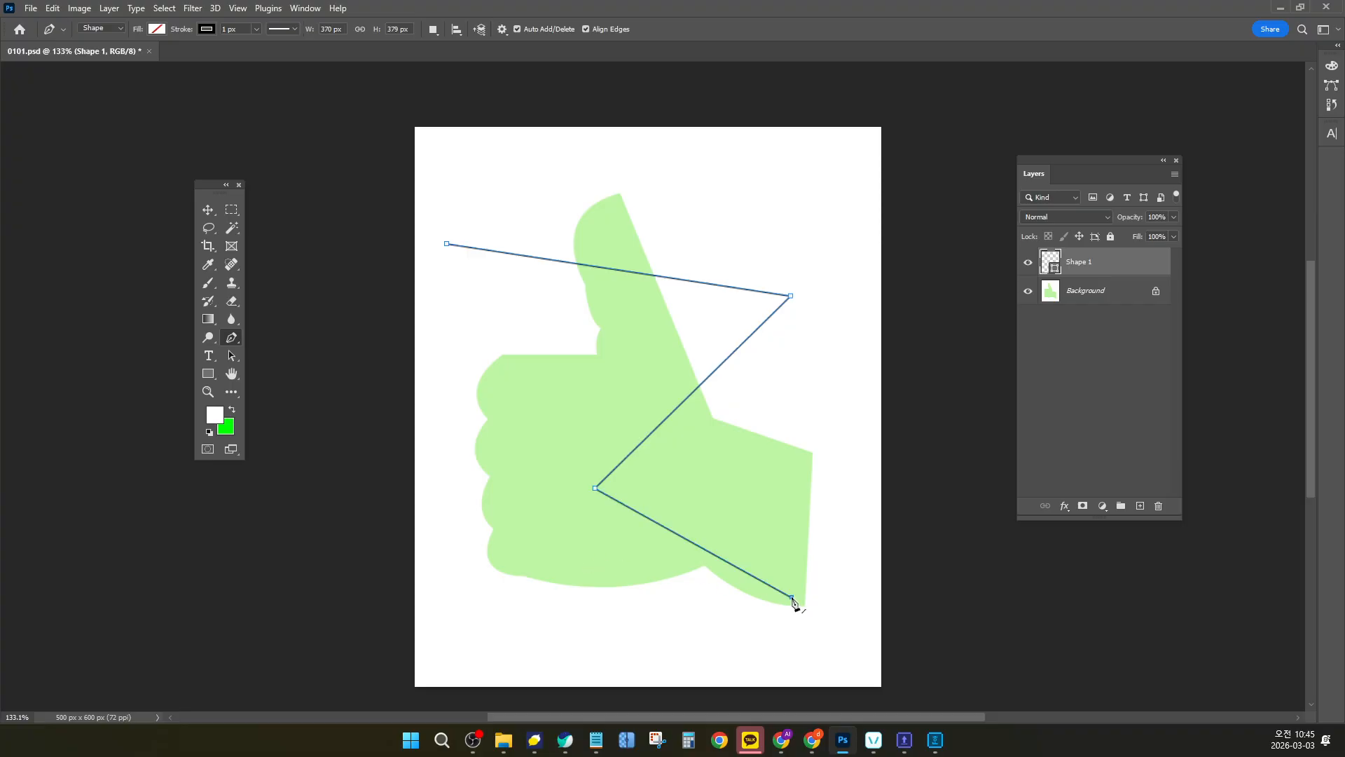
click(529, 606)
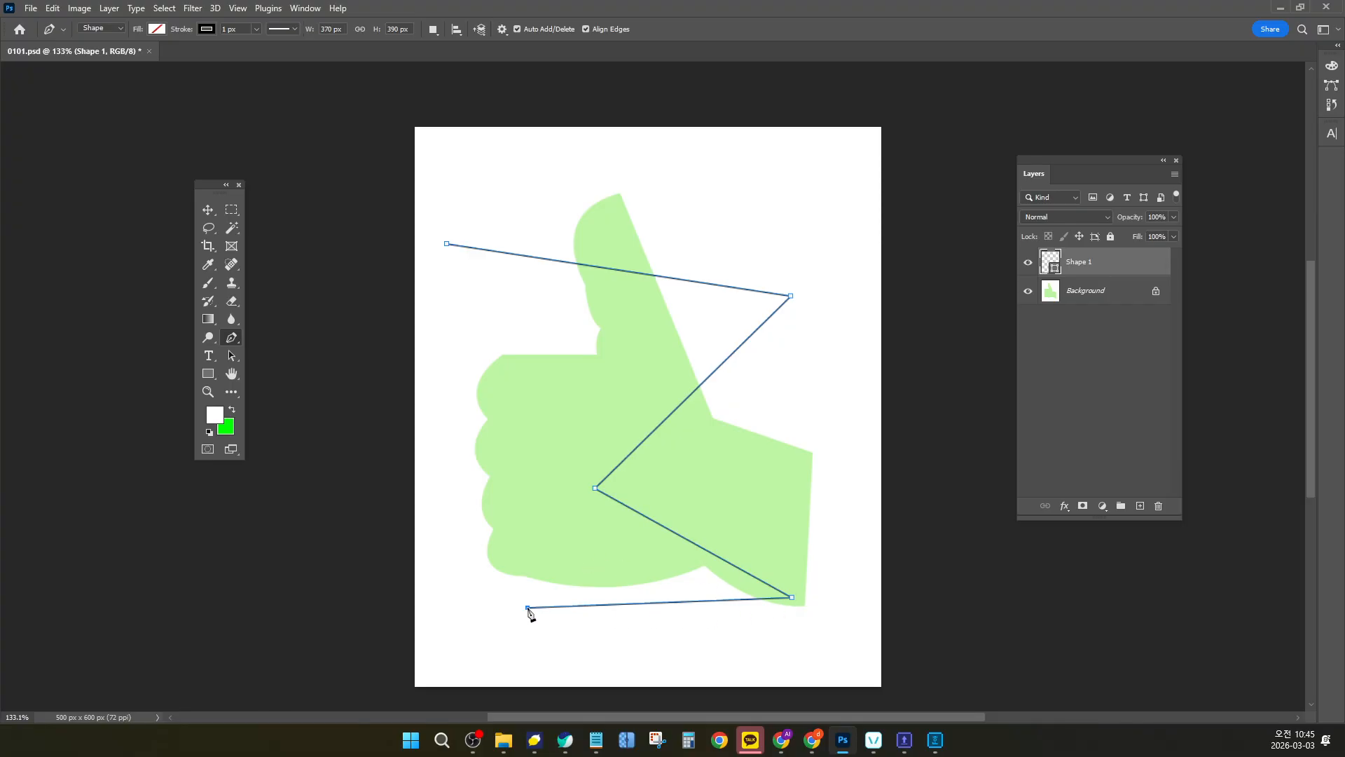
click(462, 464)
click(608, 192)
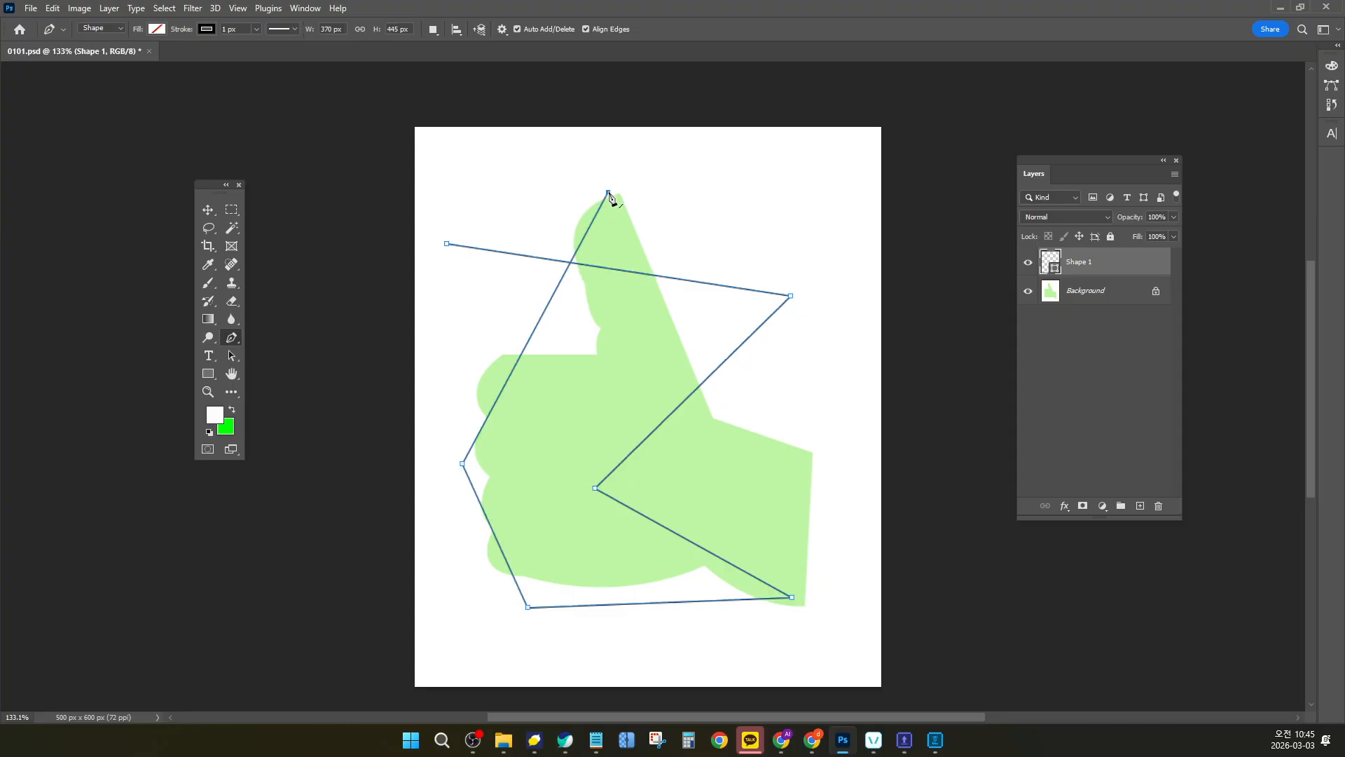
click(789, 430)
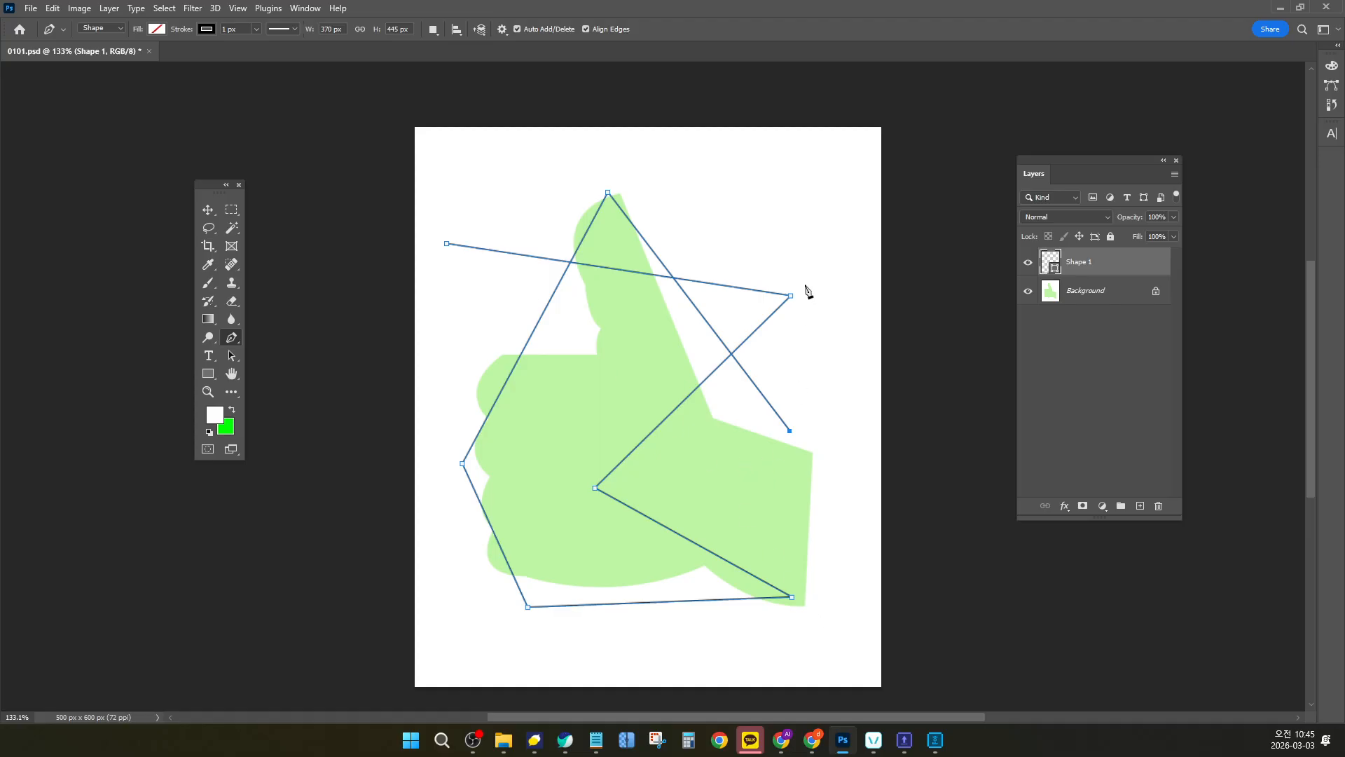
click(819, 197)
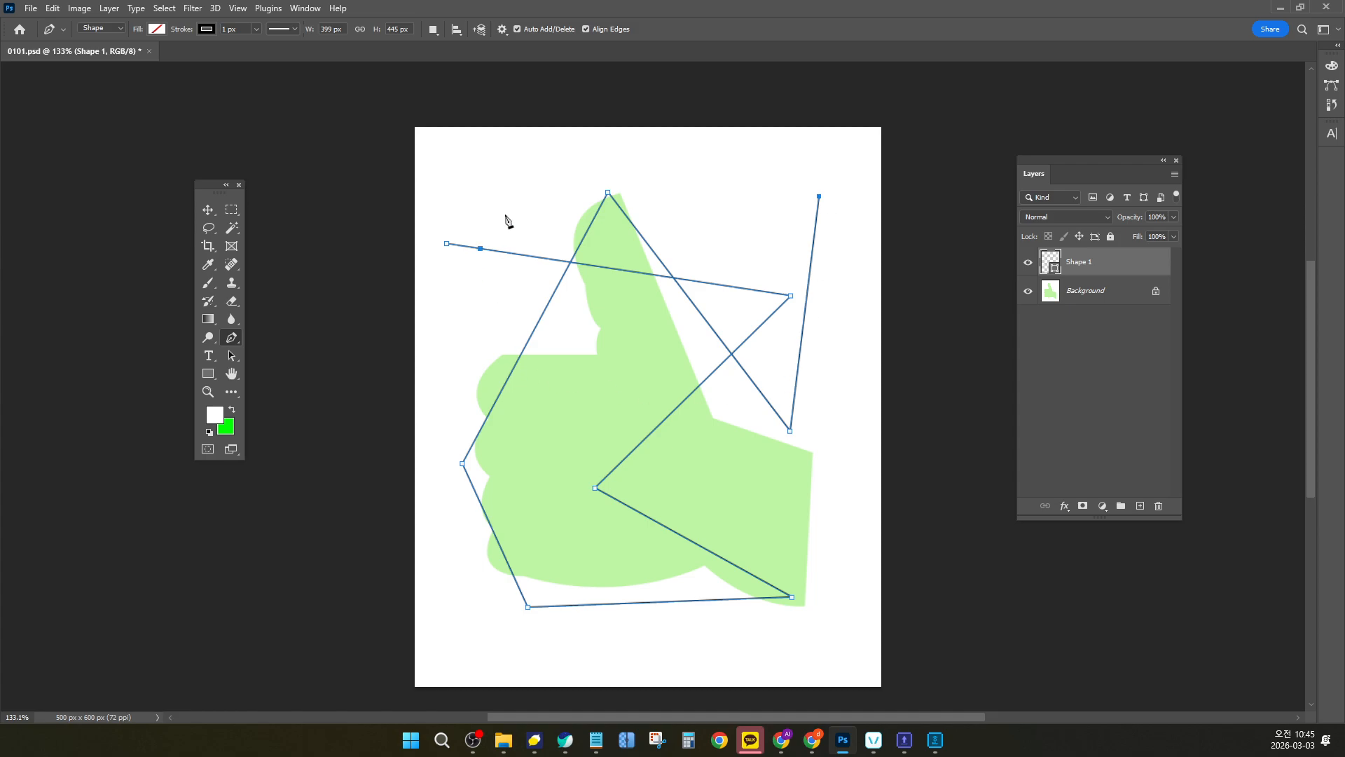
Move the Layers panel up beside the canvas and deselect the zigzag's shape layer to end its path
drag(1033, 174, 910, 180)
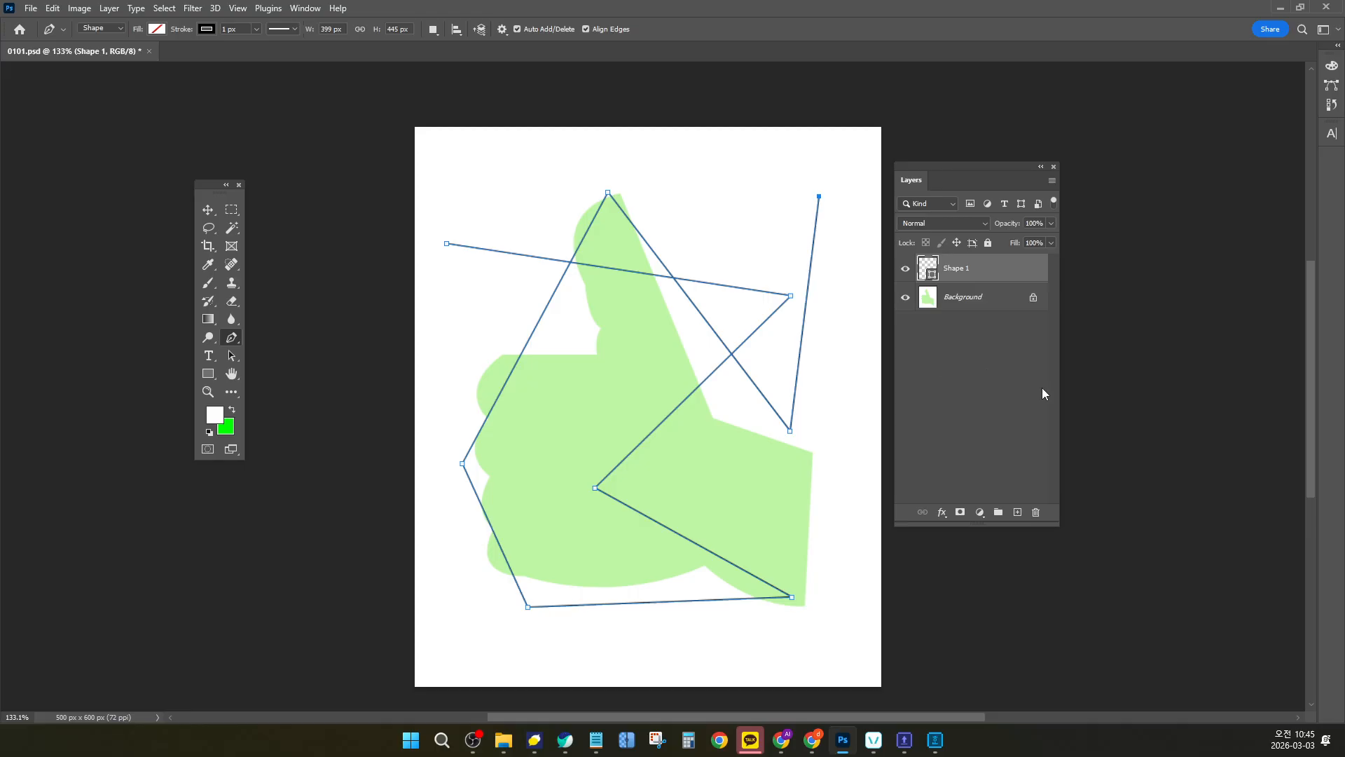
click(1007, 389)
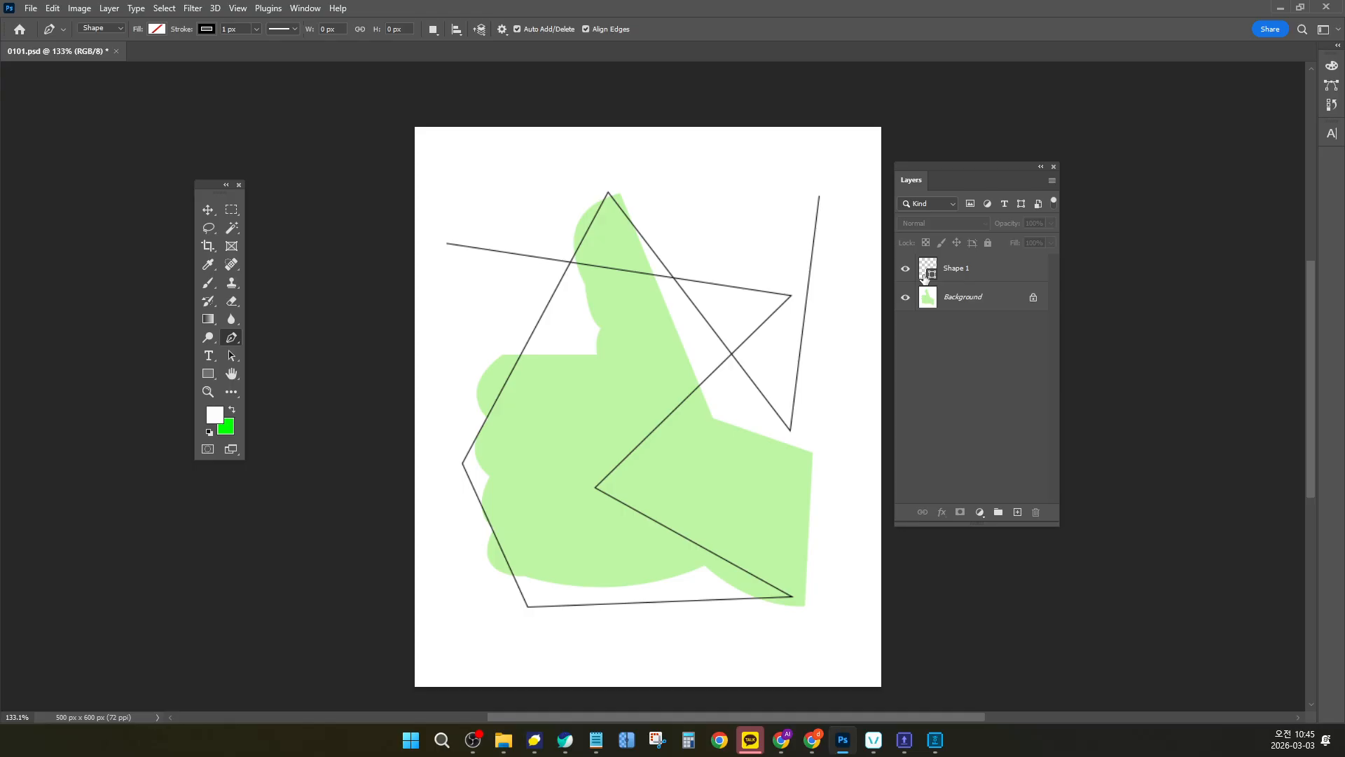
Draw a separate open pen shape of four straight segments, about 410 px wide and 189 px high, and end it without closing
click(456, 300)
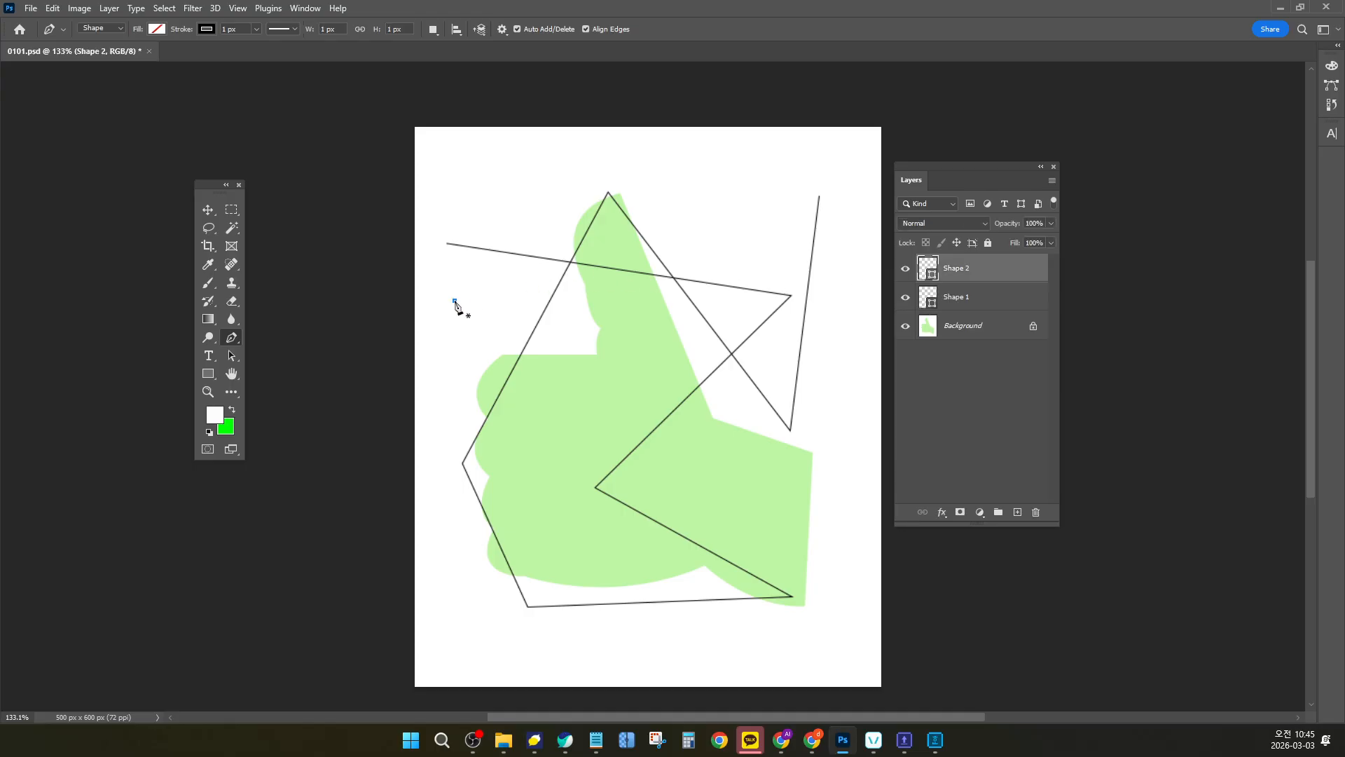
click(710, 202)
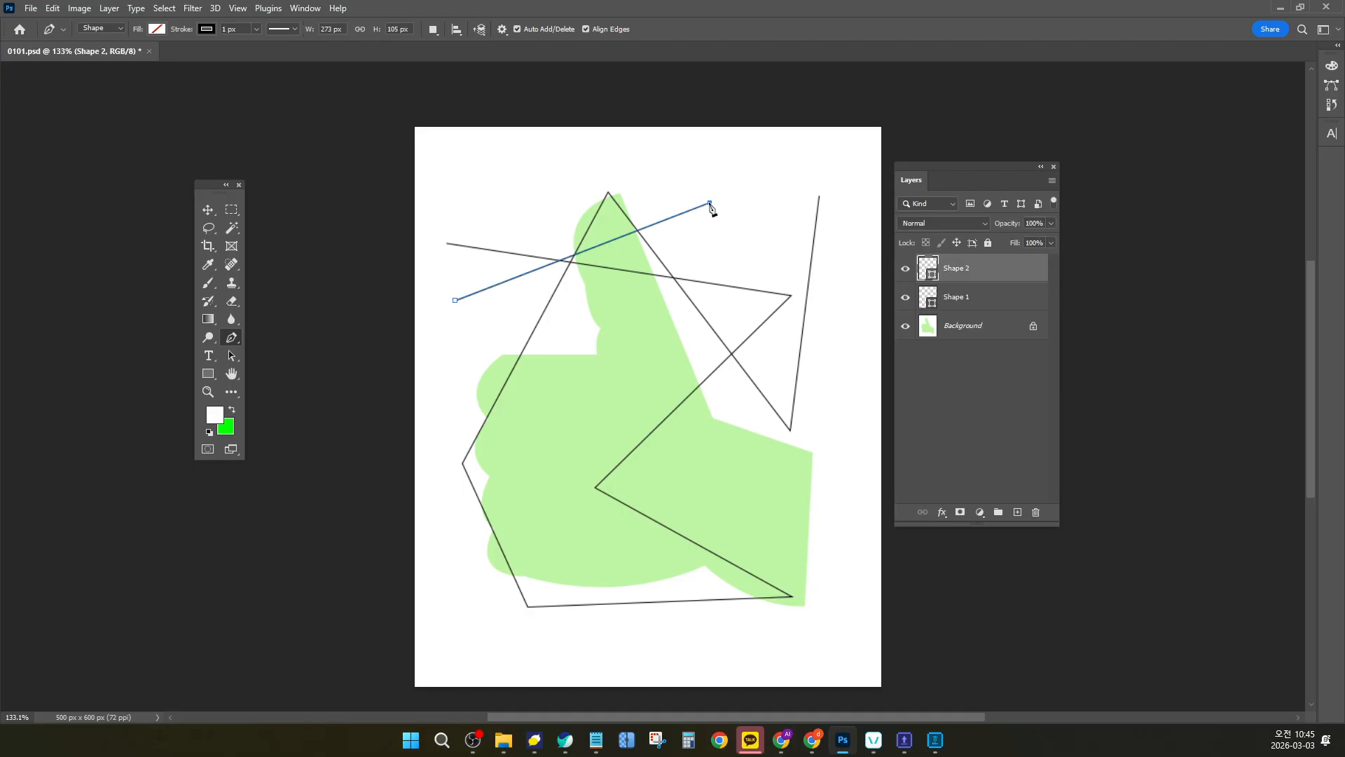
click(837, 271)
click(829, 378)
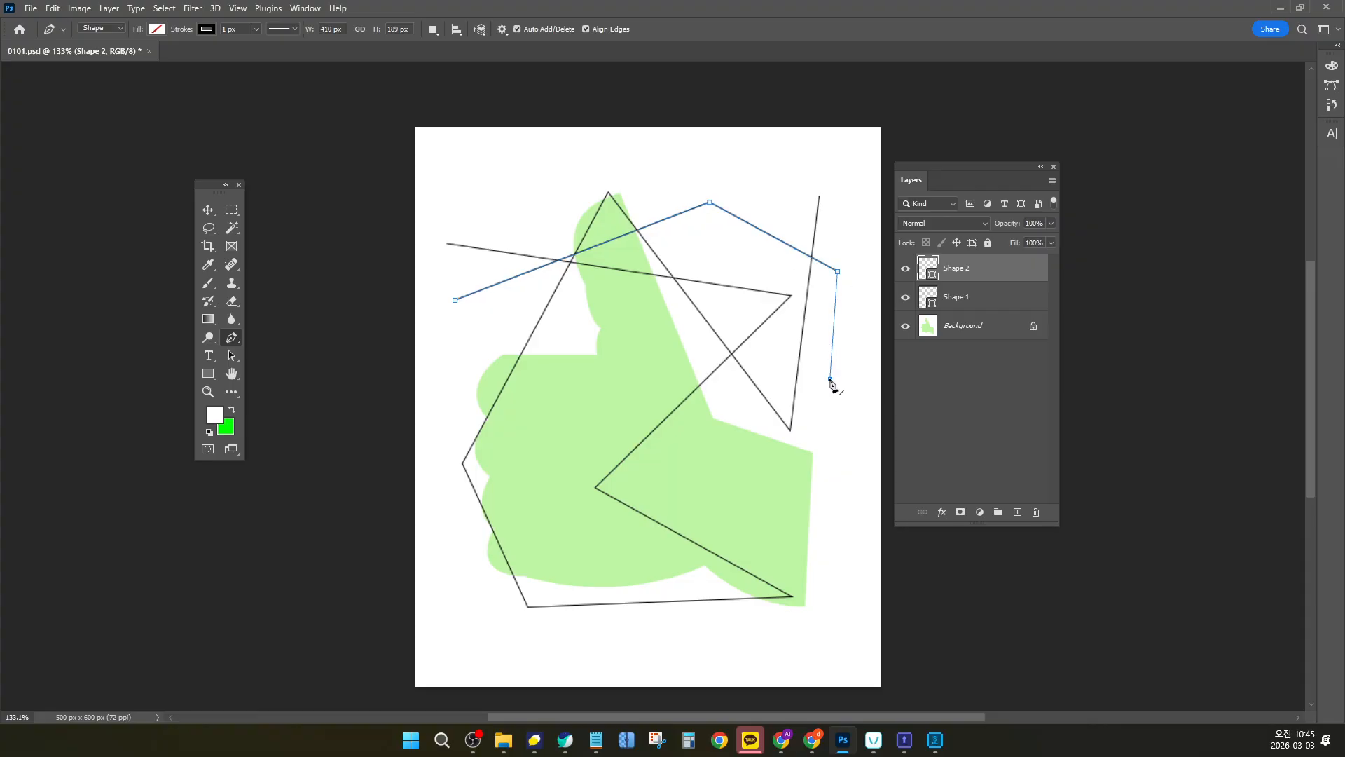
click(625, 353)
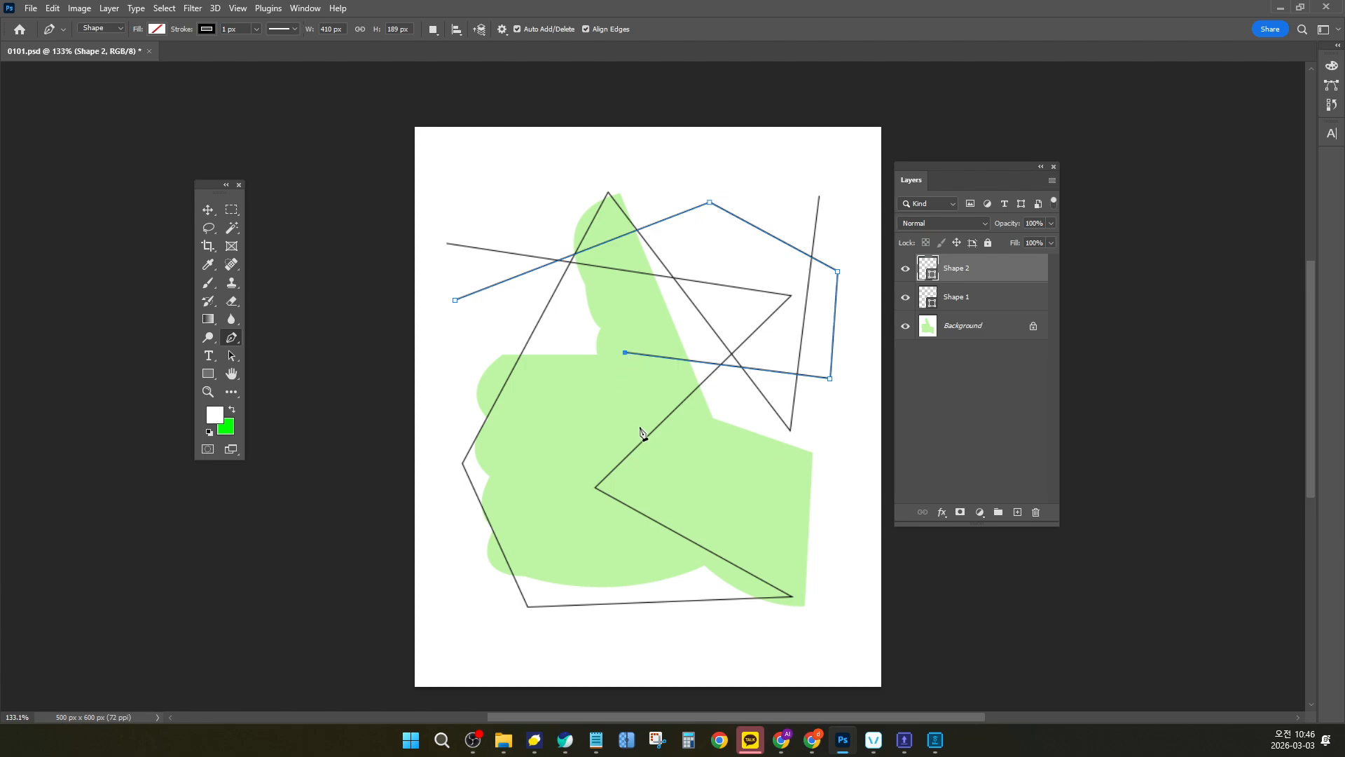
key(Escape)
Draw a third open pen shape of two straight segments, from inside the fist outward and up beside the thumb
click(540, 437)
click(475, 334)
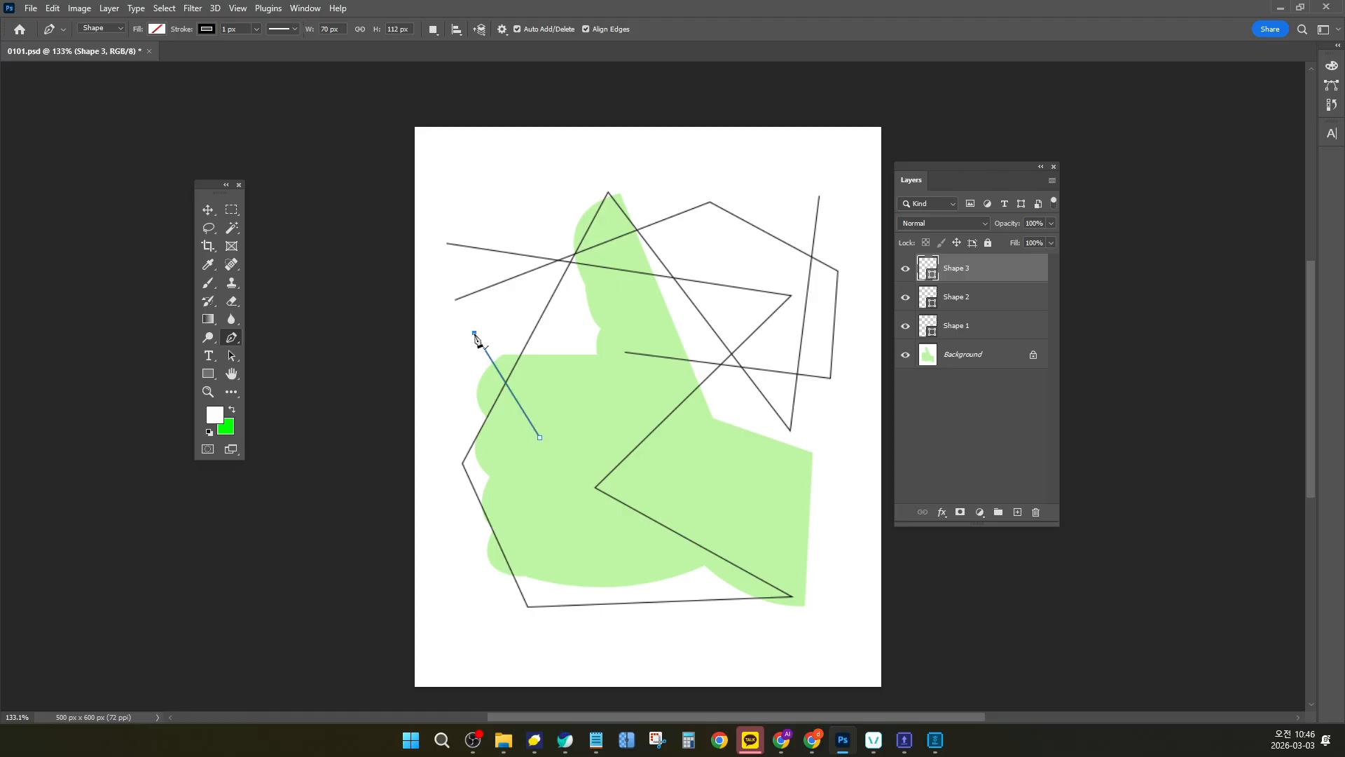
click(536, 167)
Select all three pen shape layers together and delete them, keeping only the Background layer
shift+click(994, 327)
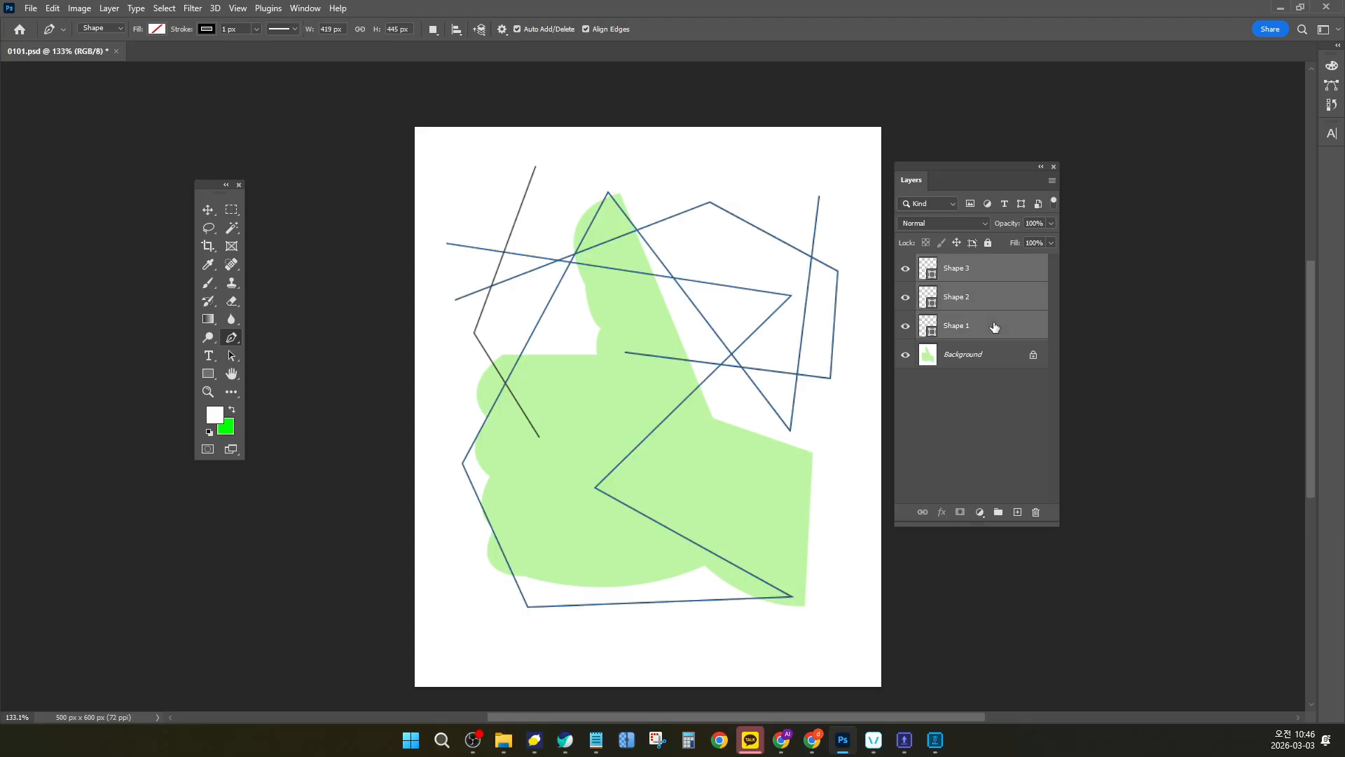
key(Delete)
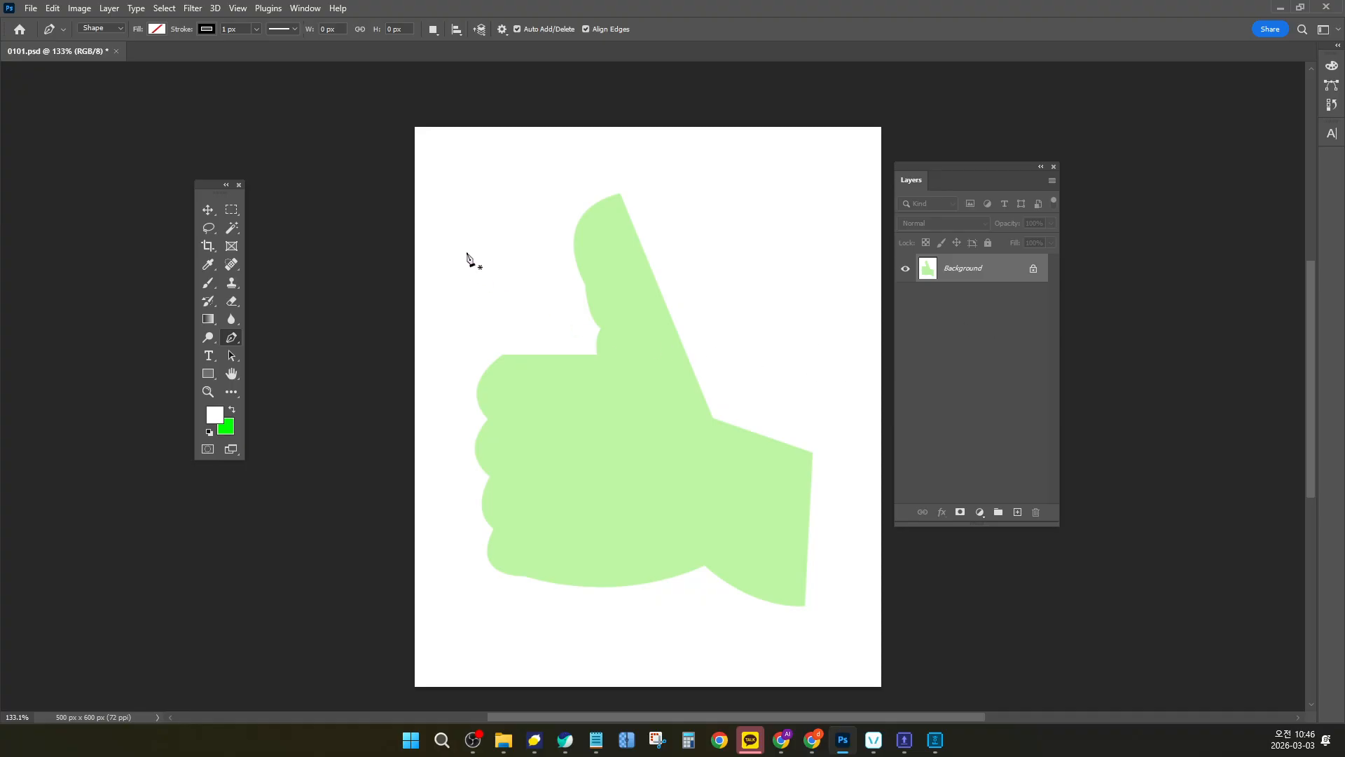
Draw an open pen shape of two straight segments, about 372 px wide and 234 px high, and deselect its layer
click(466, 216)
click(812, 235)
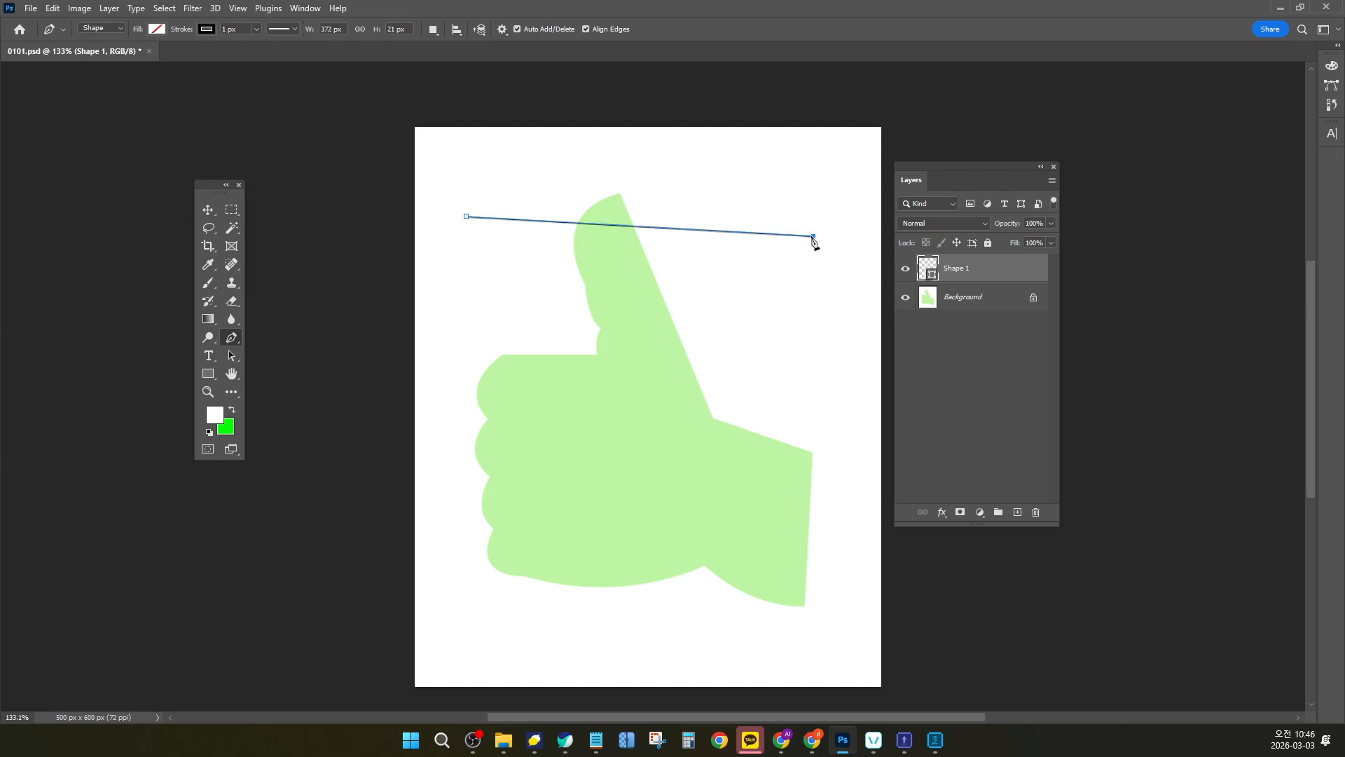
click(479, 434)
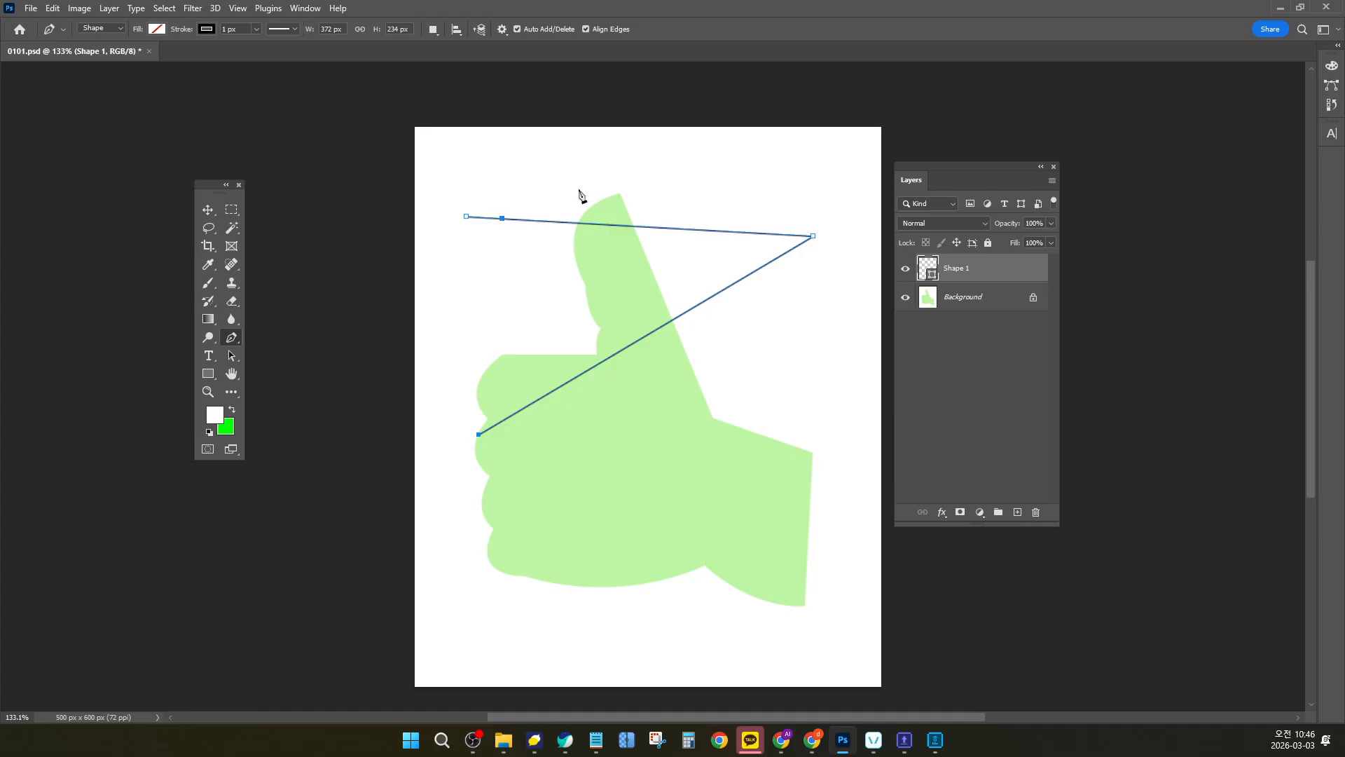
click(989, 411)
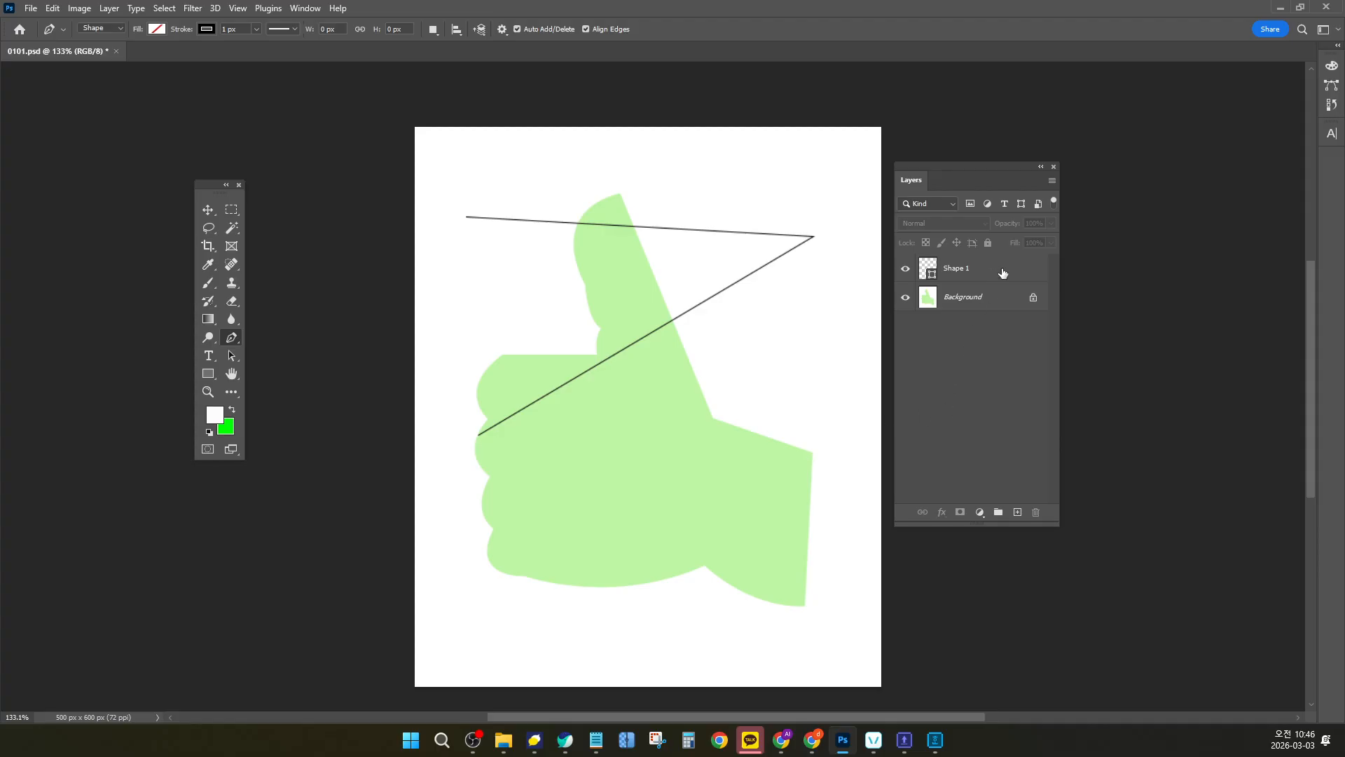
Reselect the shape layer, extend the open path with two more straight segments to about 390 by 342 px, and deselect it
click(1024, 271)
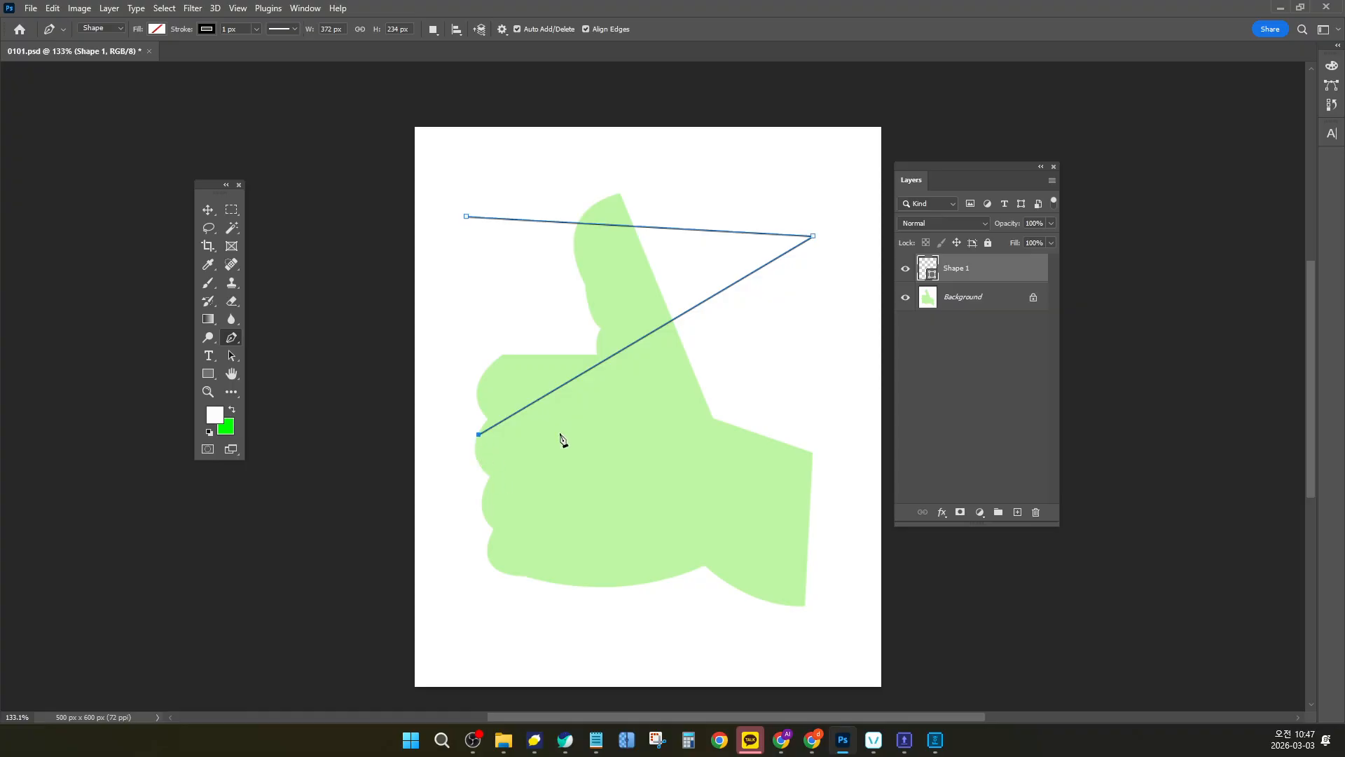
click(829, 361)
click(616, 536)
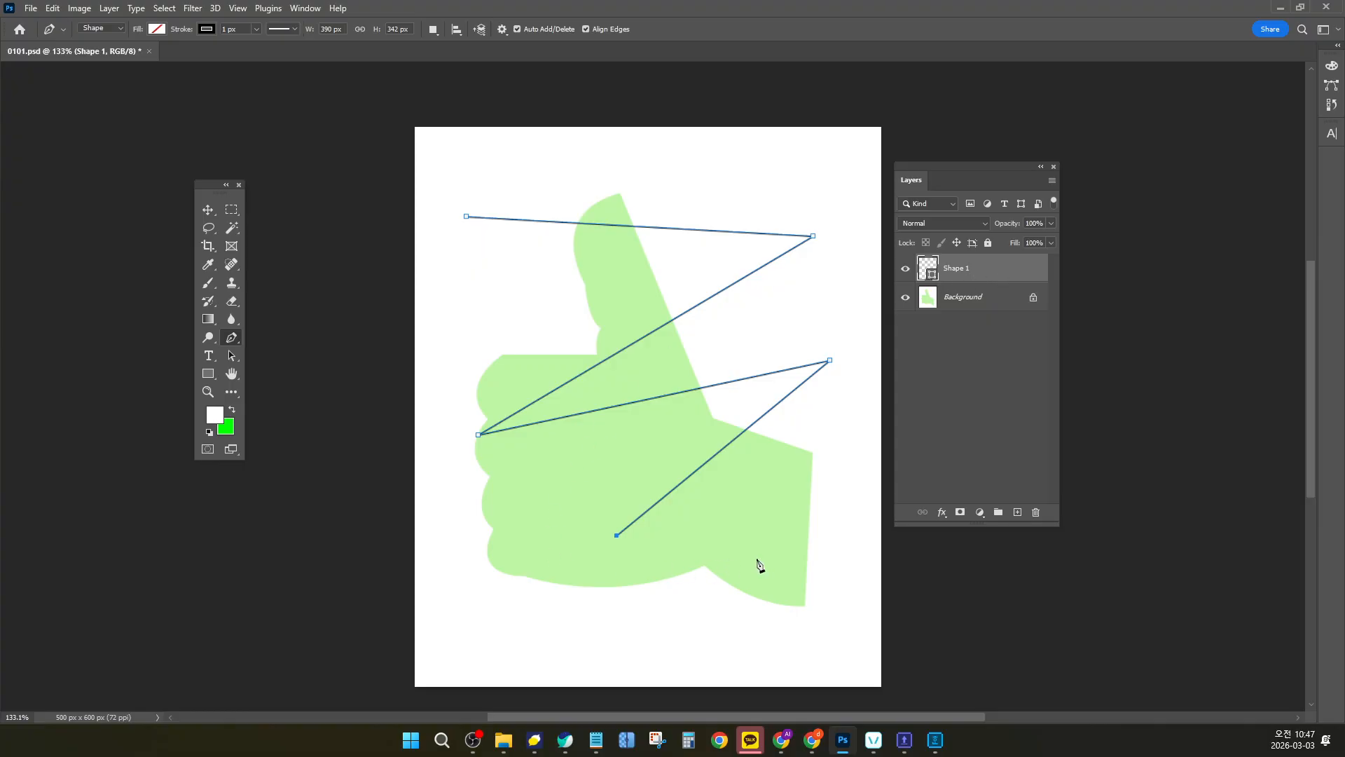
click(998, 411)
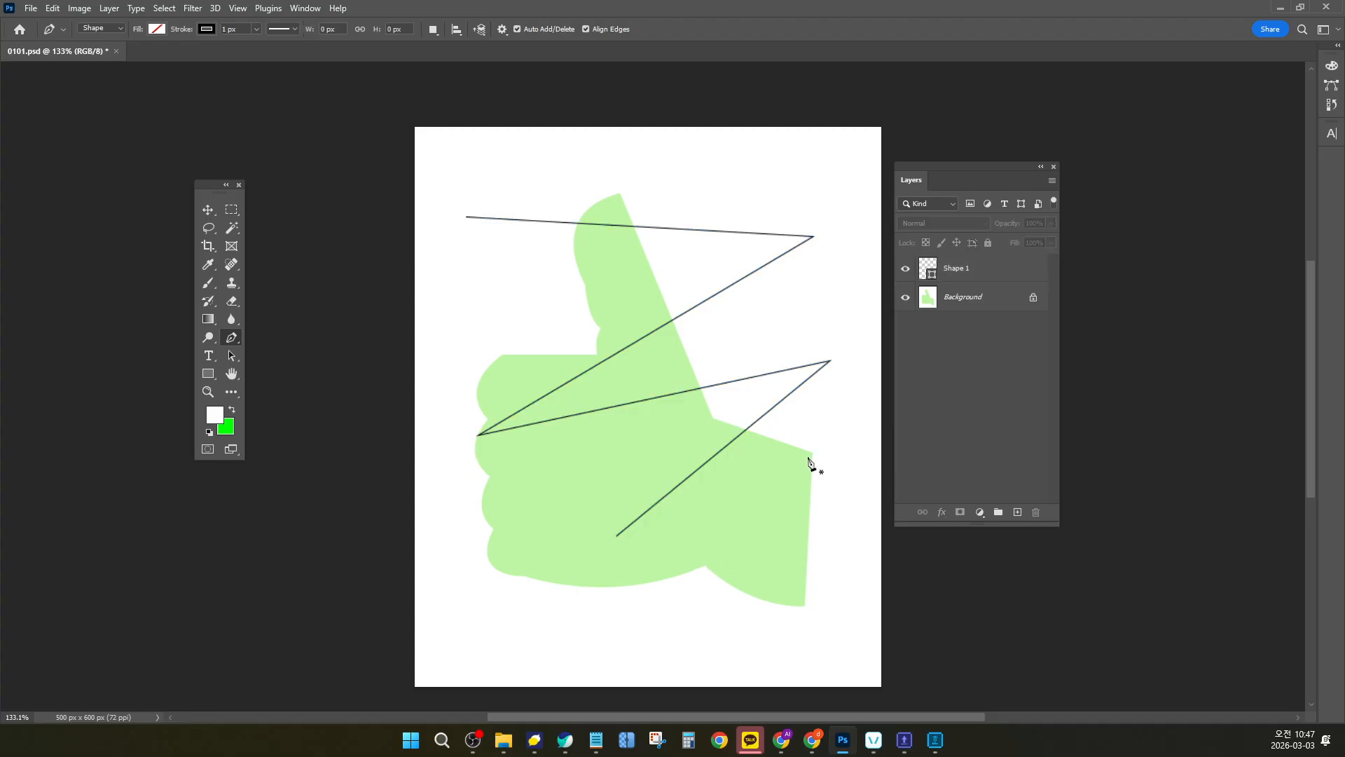
Reselect the extended path's layer, place a pen point just beside its end anchor, and deselect the layer
click(1007, 279)
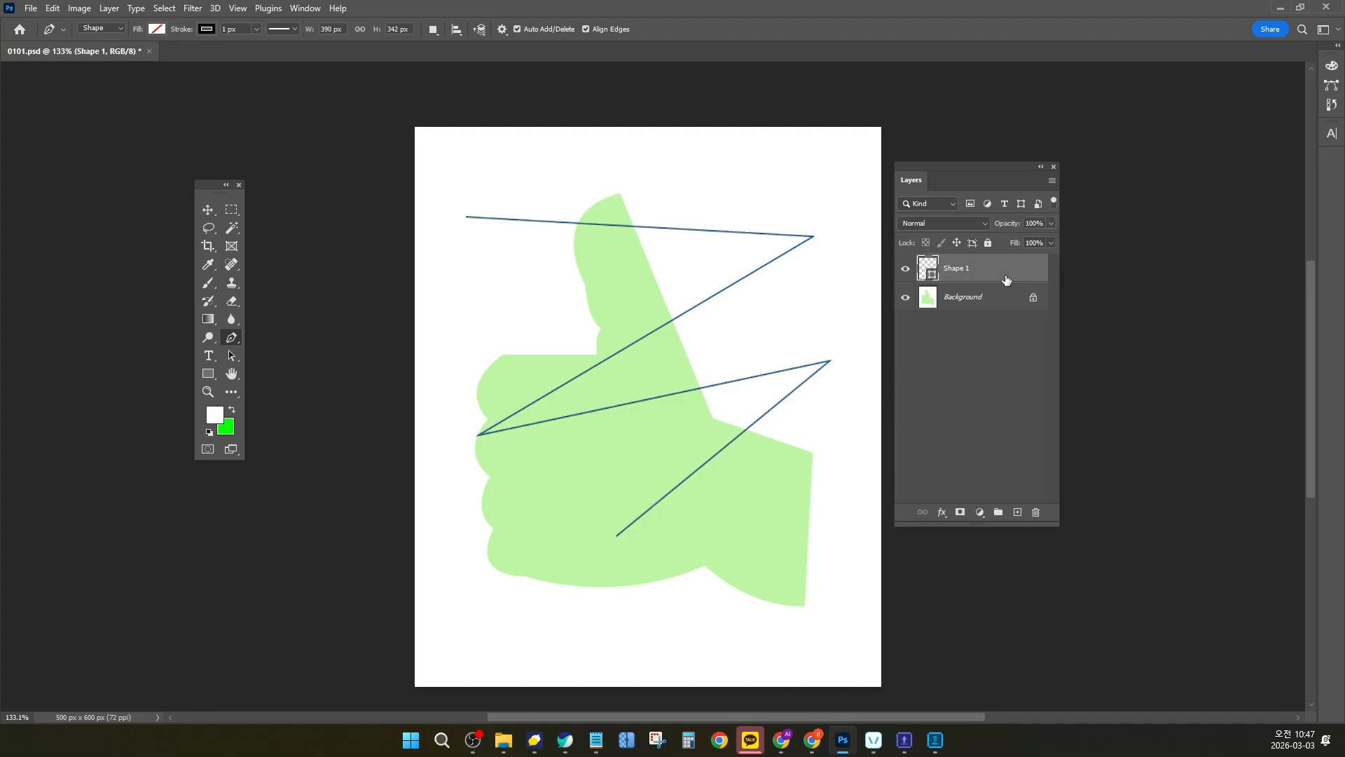
click(639, 536)
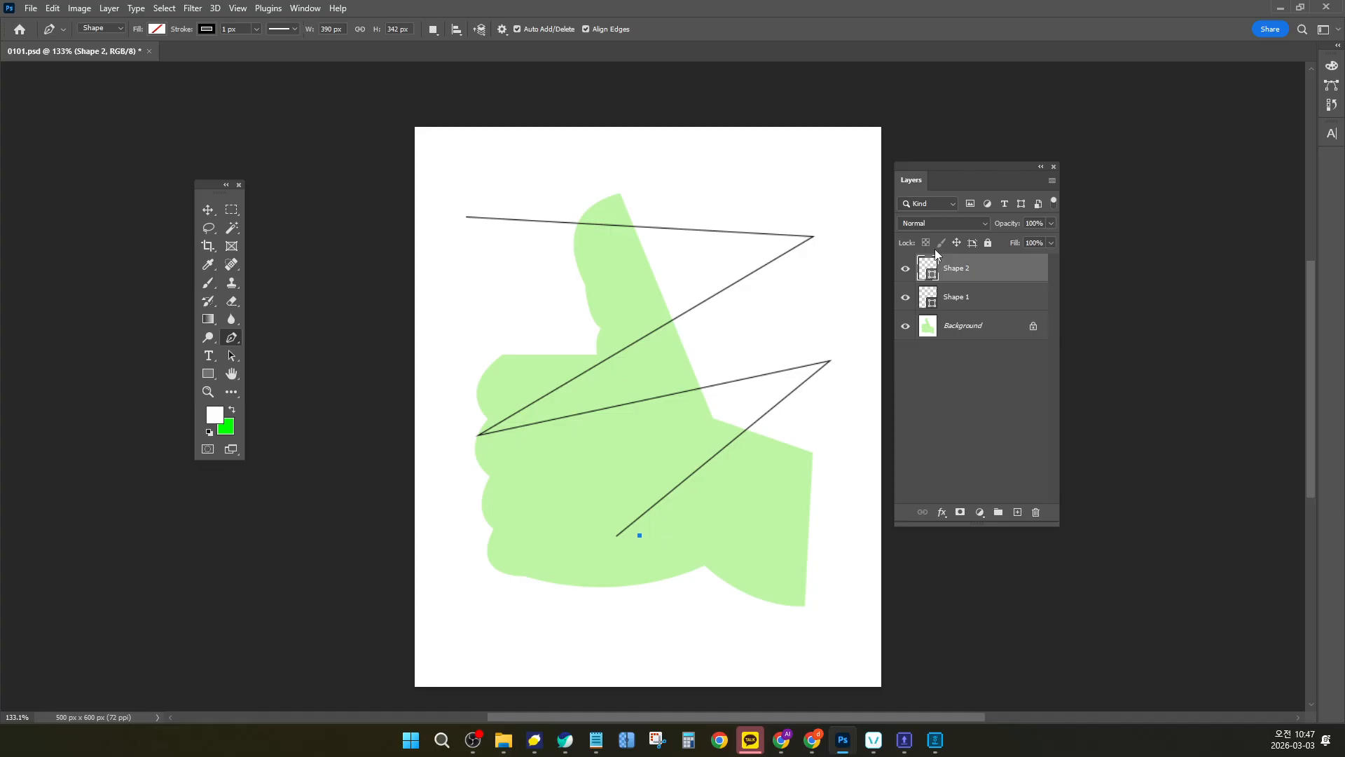
click(1005, 375)
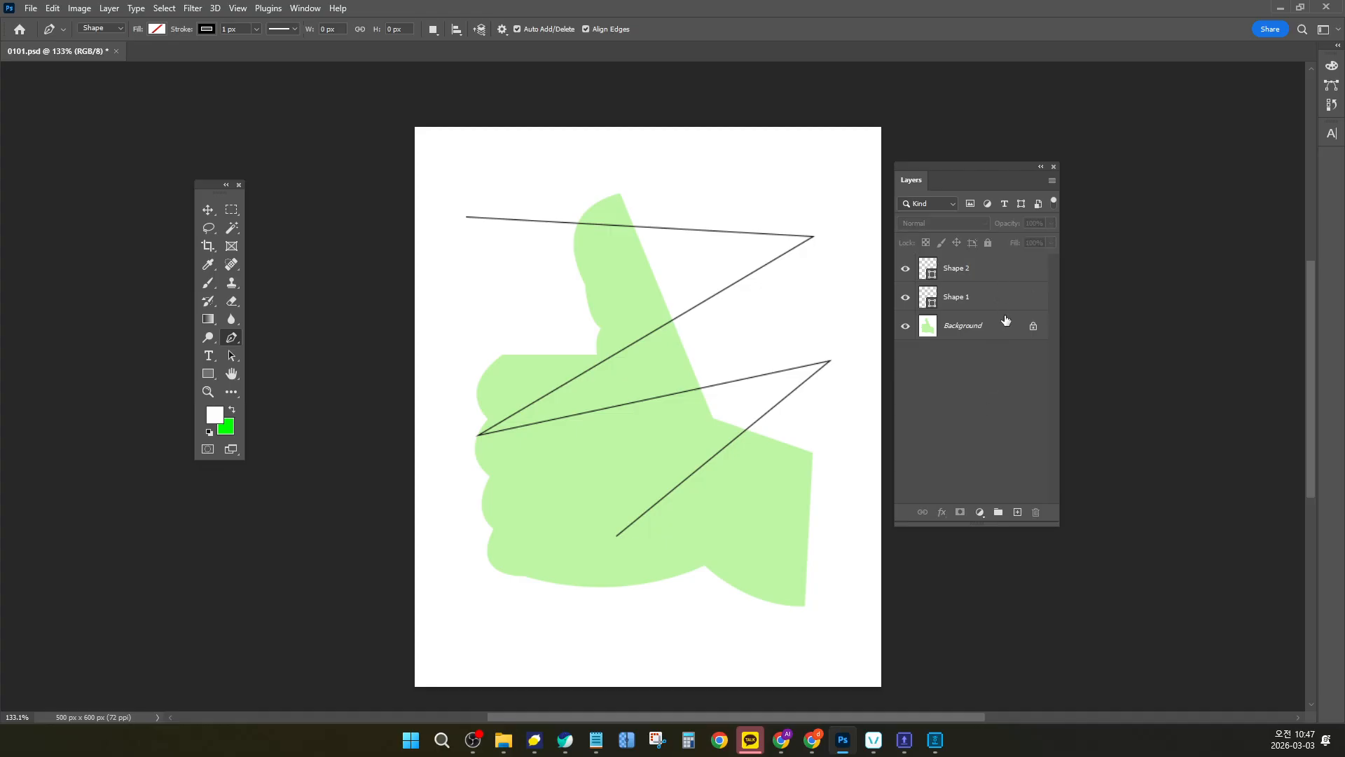
Delete the single-point shape layer and the zigzag's shape layer
click(1014, 278)
key(Delete)
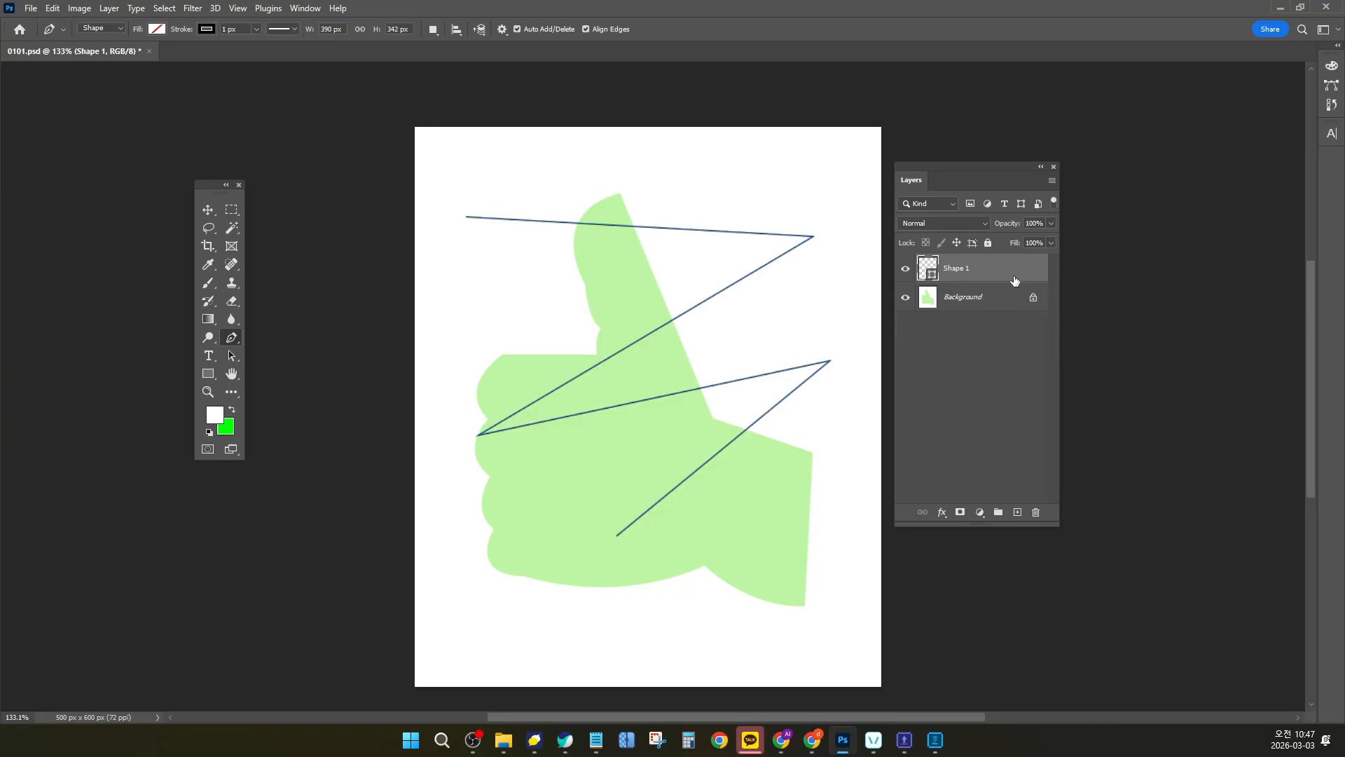
key(Delete)
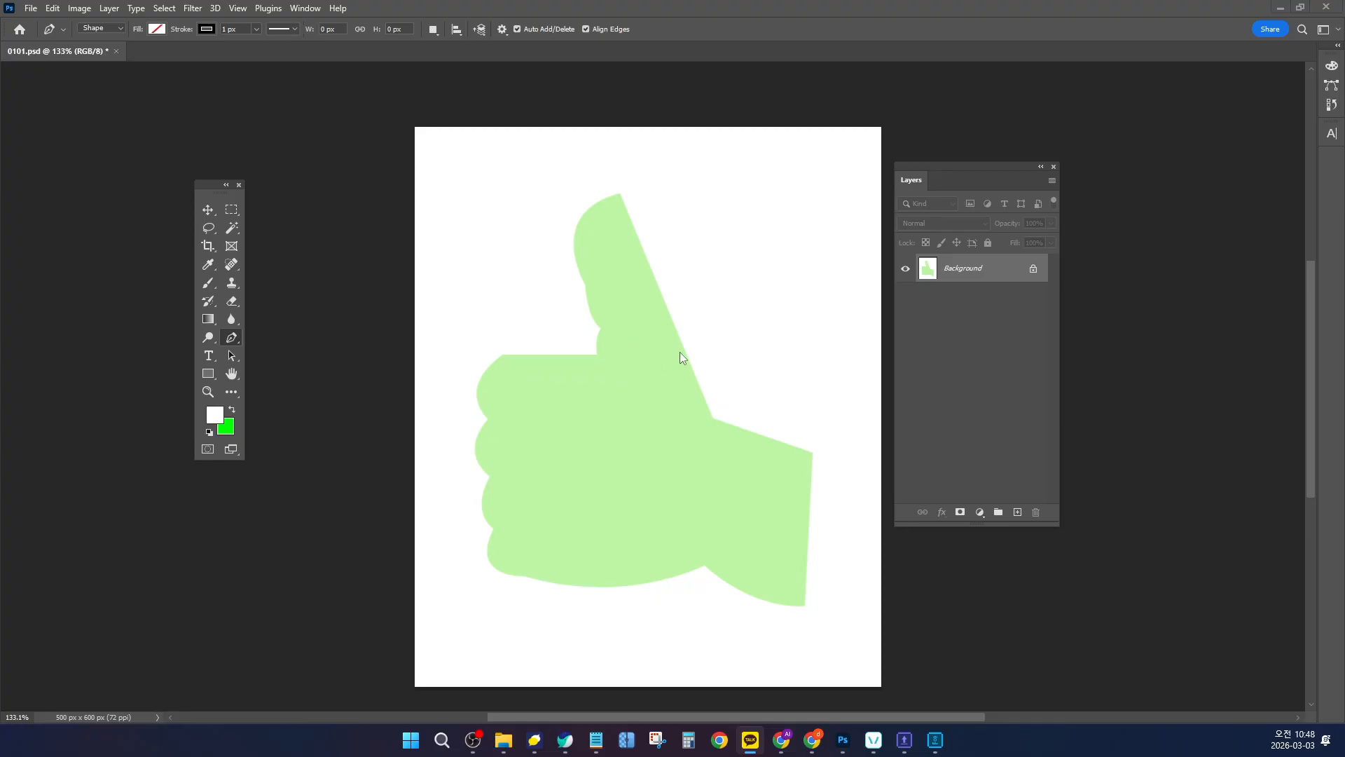
Draw an open pen path of five segments constrained to horizontal and vertical, about 306 px wide and 343 px high
click(492, 229)
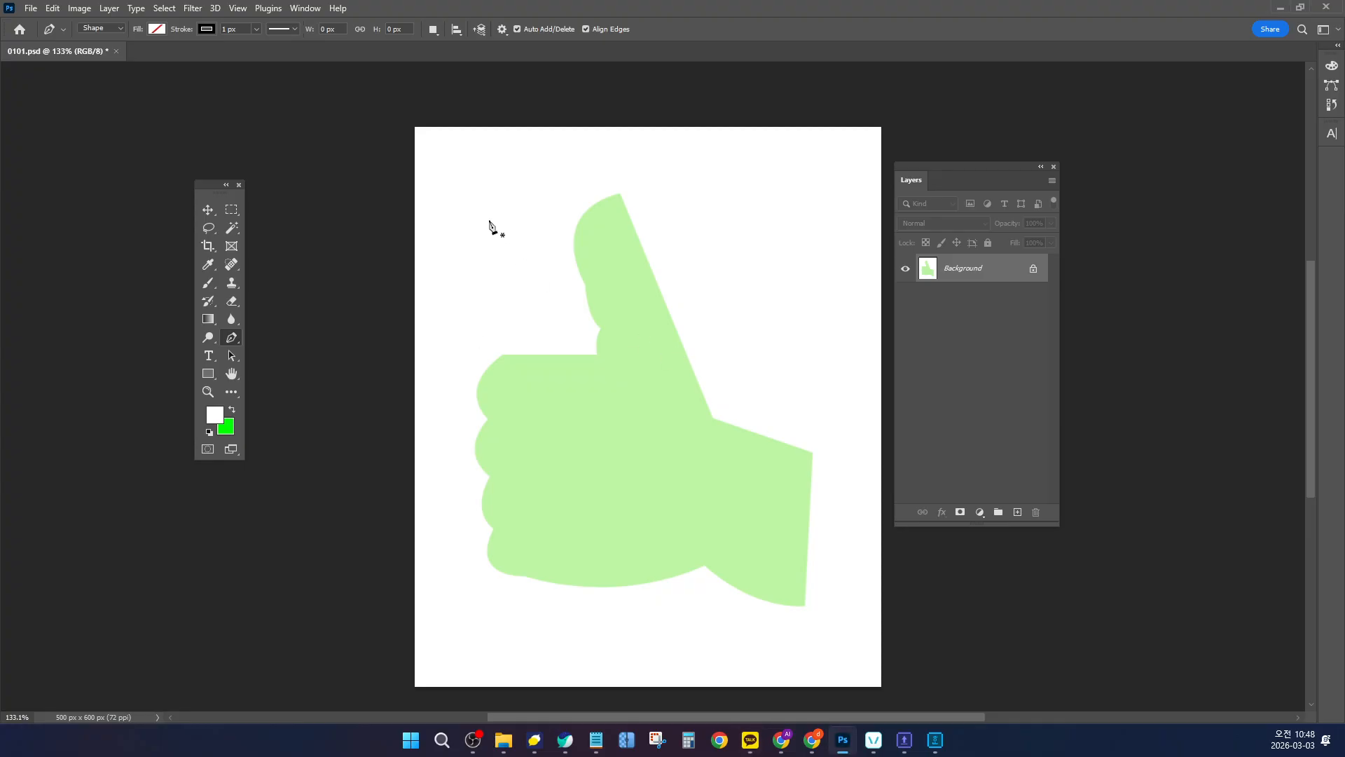
click(484, 219)
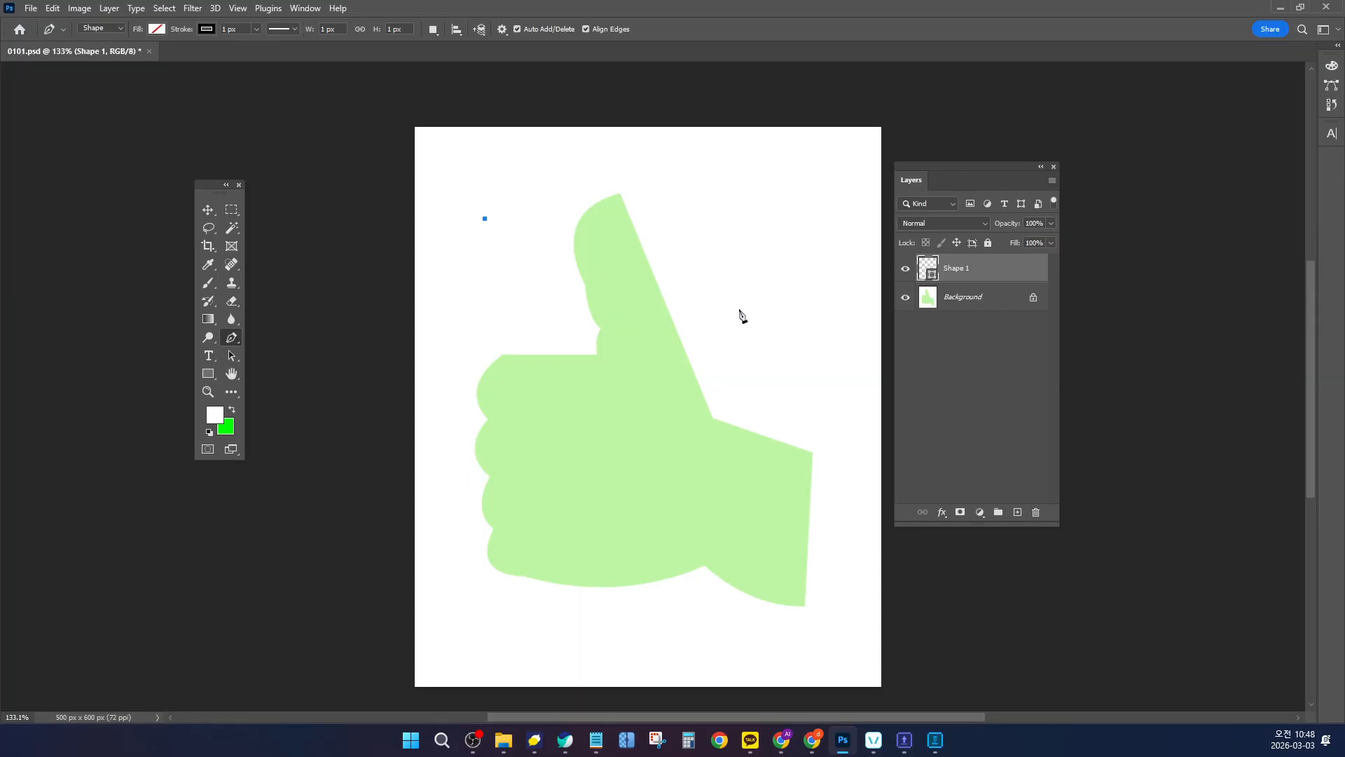
shift+click(770, 263)
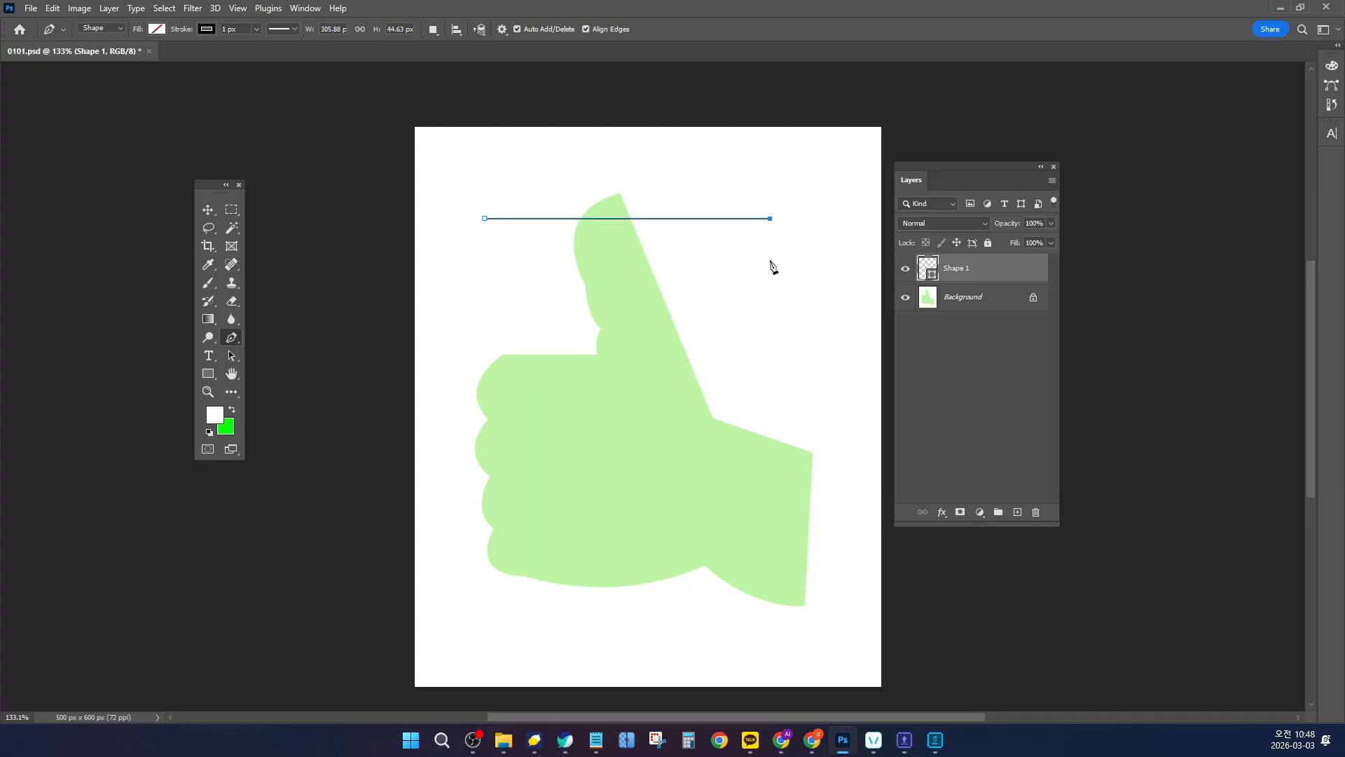
shift+click(802, 382)
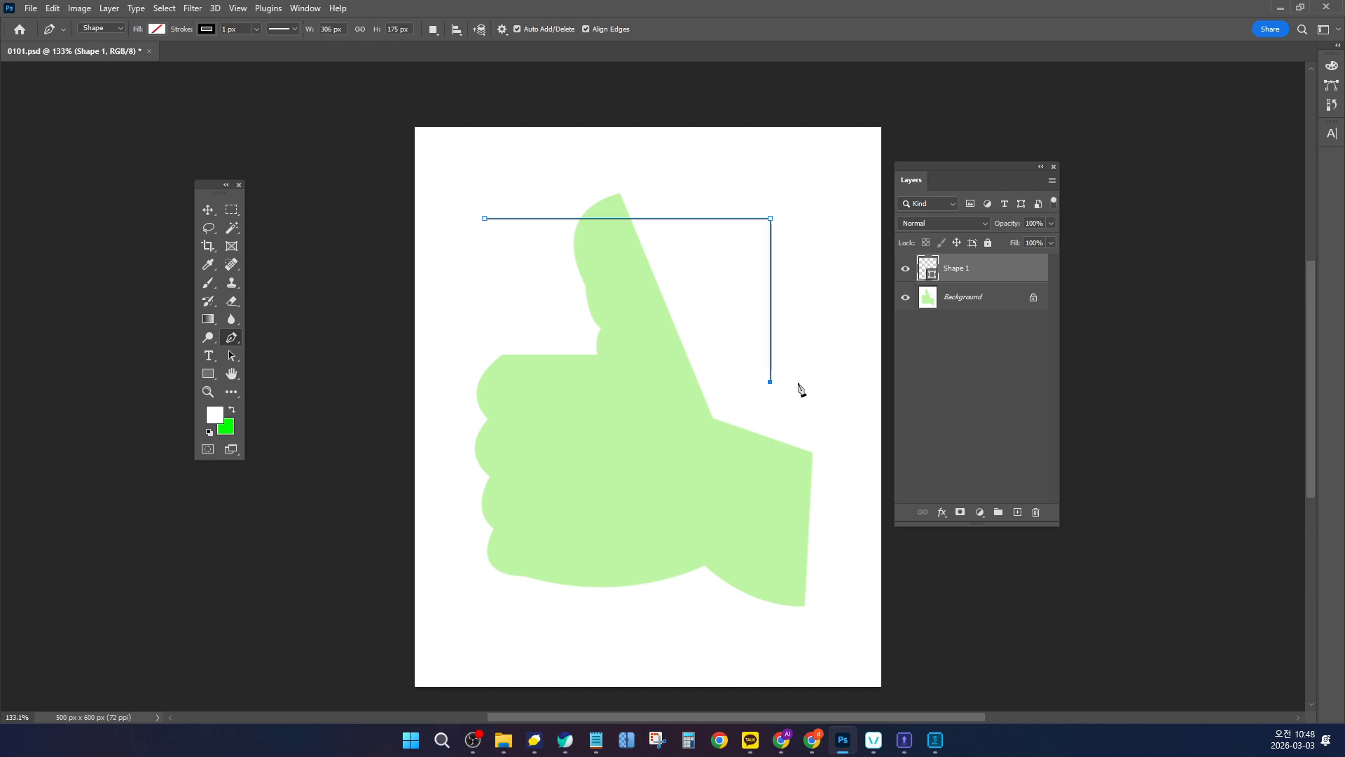
shift+click(586, 402)
shift+click(586, 538)
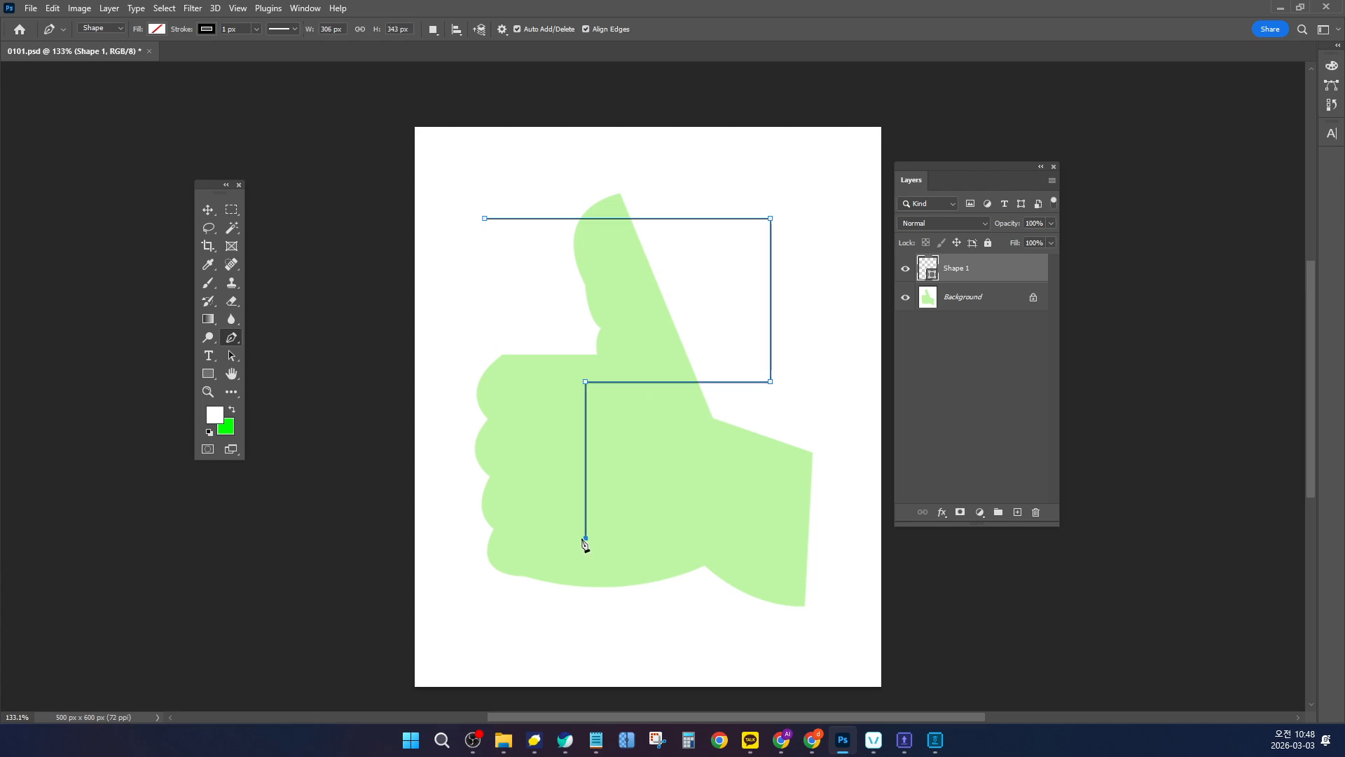
shift+click(760, 553)
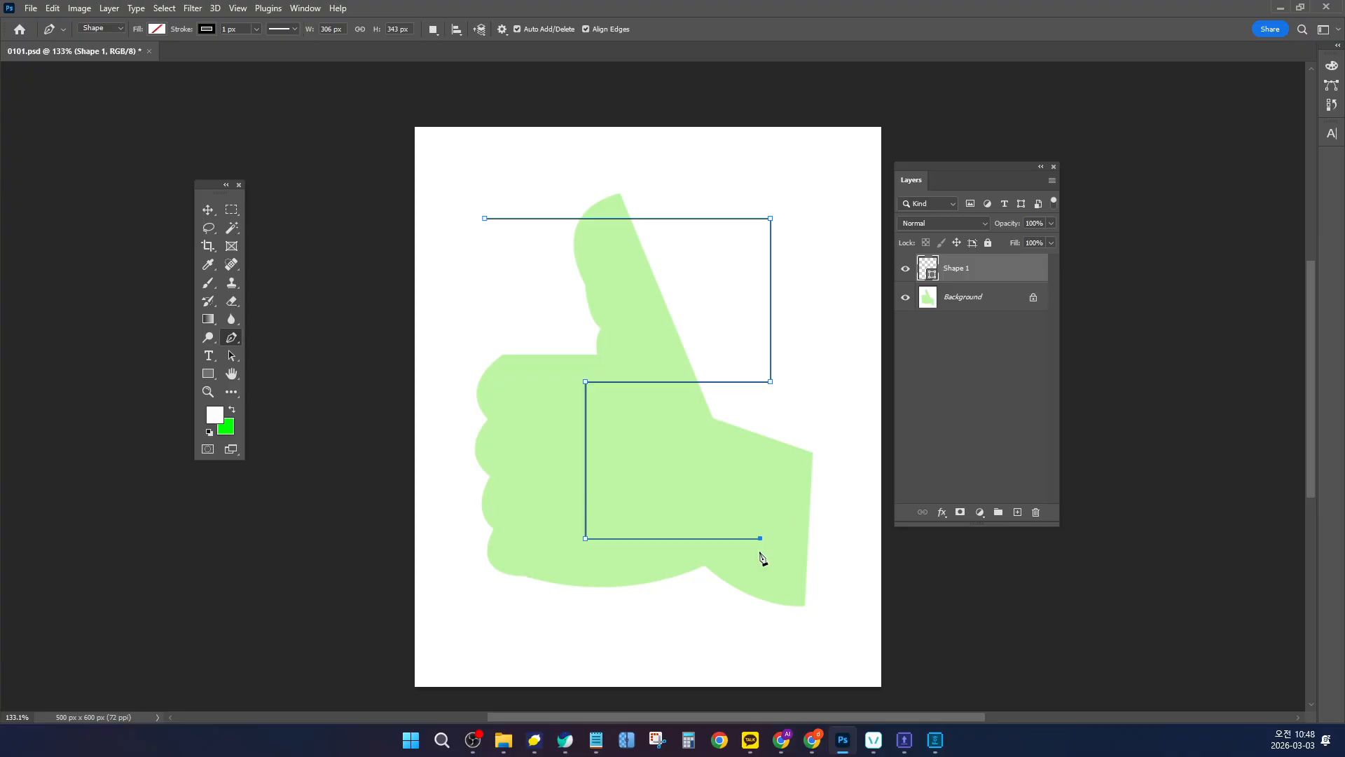
Continue the same path with nine segments constrained to 45° diagonals, extending the whole shape to about 392 by 422 px
shift+click(634, 345)
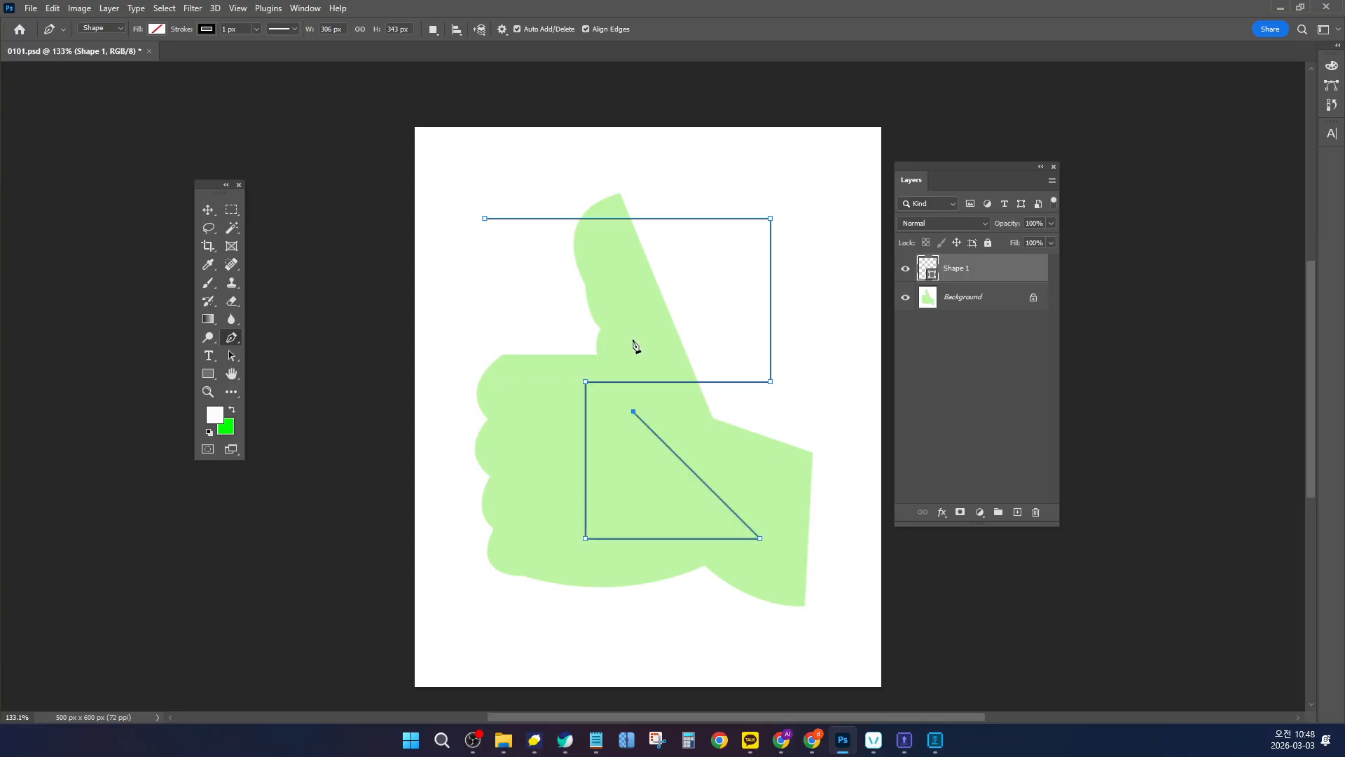
shift+click(803, 321)
shift+click(852, 437)
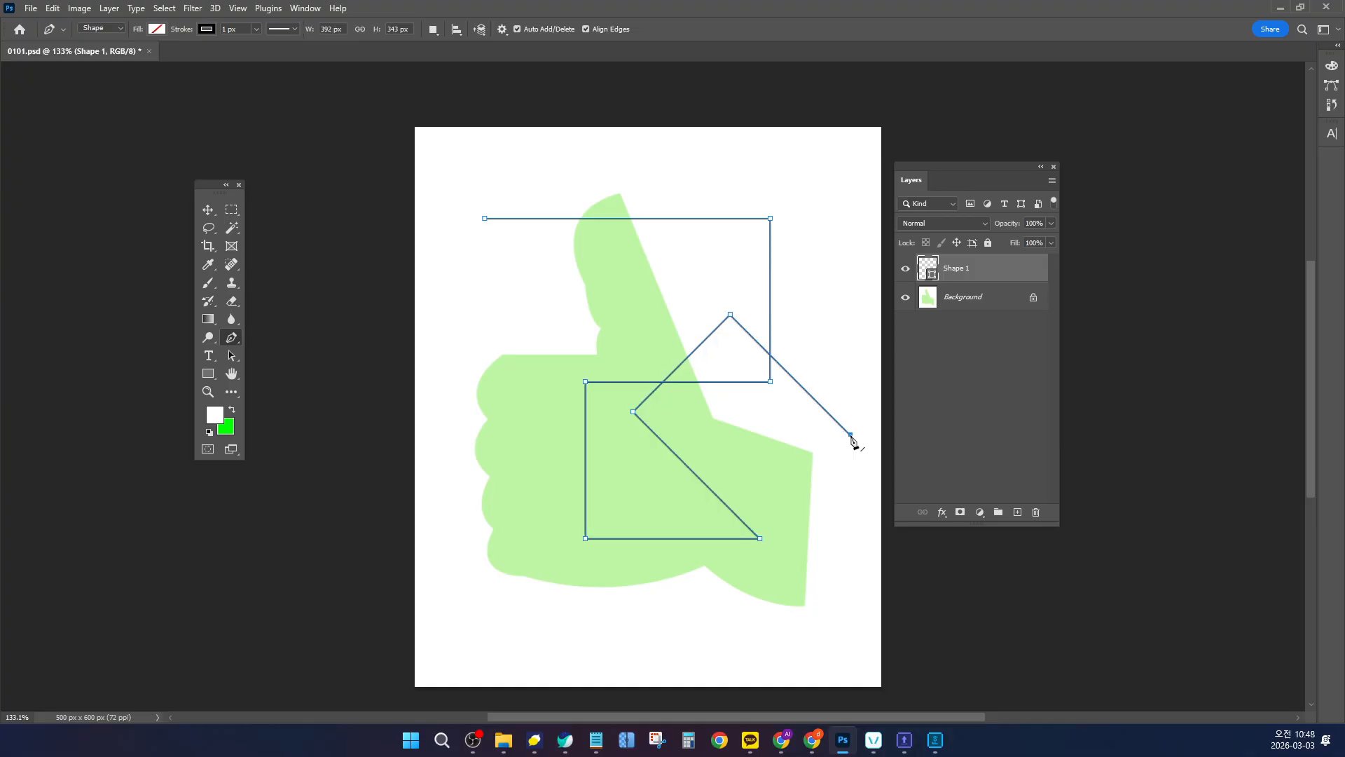
shift+click(668, 614)
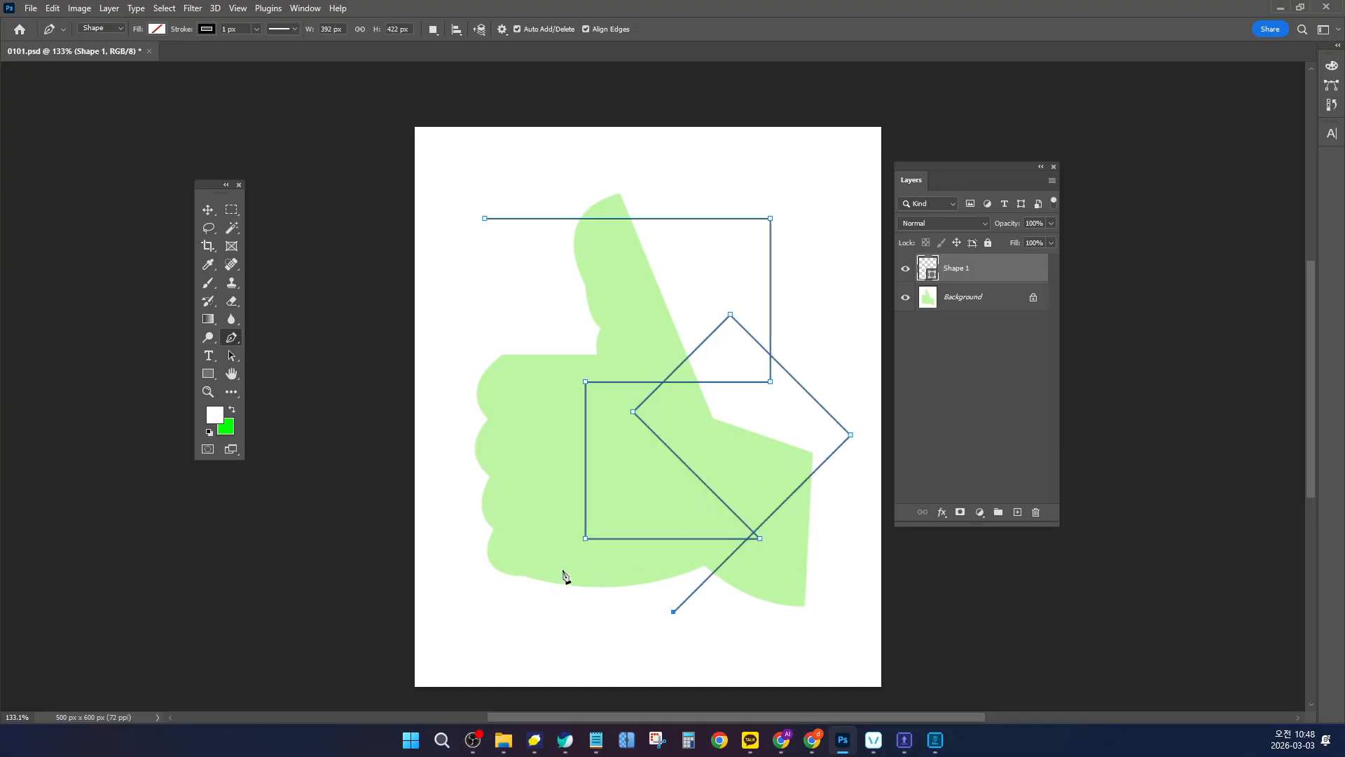
shift+click(570, 509)
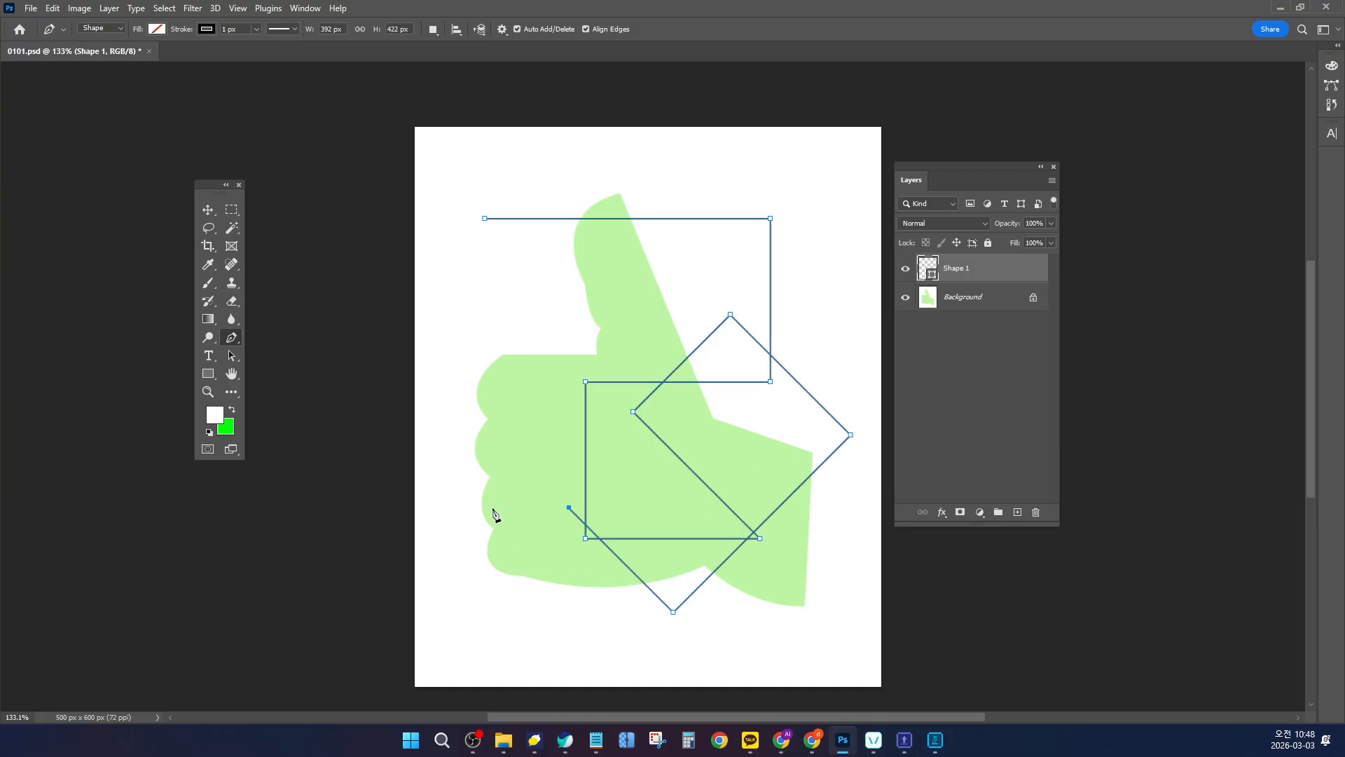
shift+click(700, 421)
shift+click(812, 557)
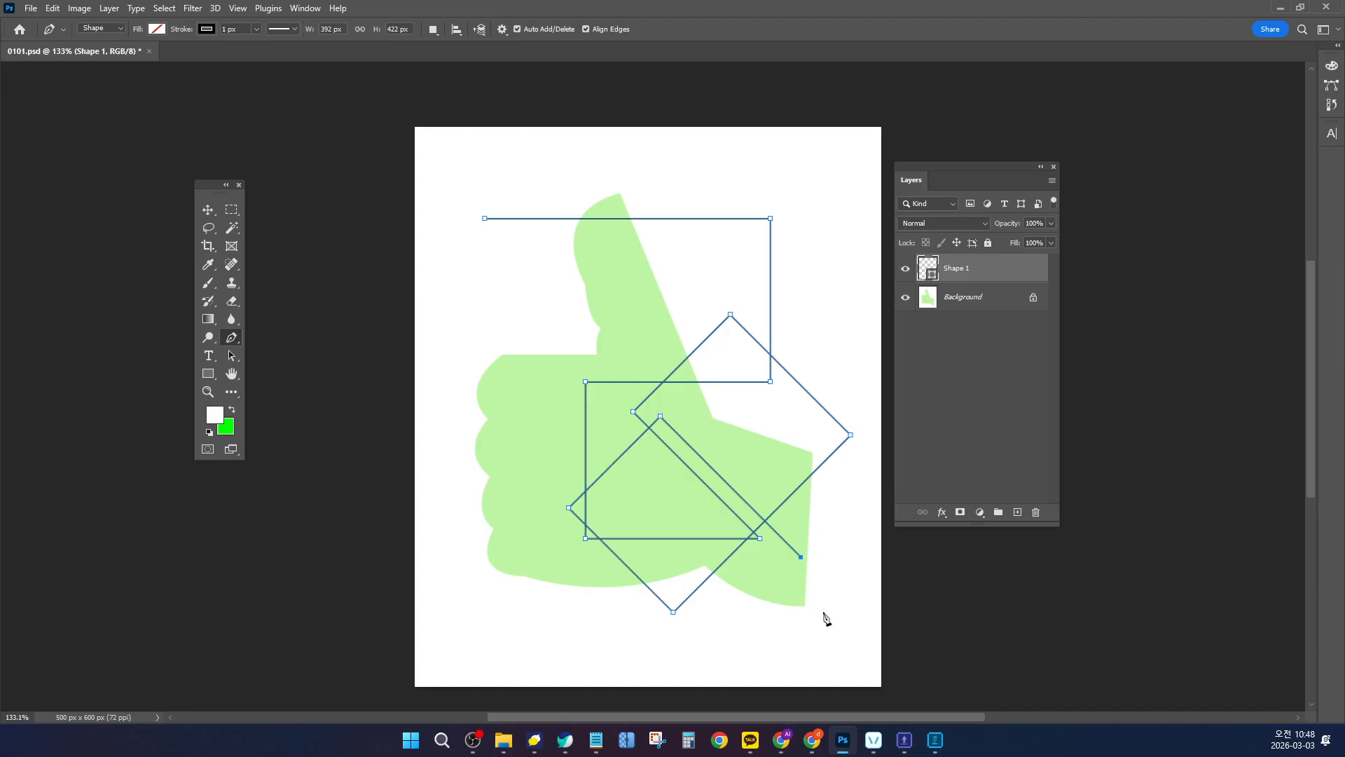
shift+click(749, 613)
shift+click(505, 389)
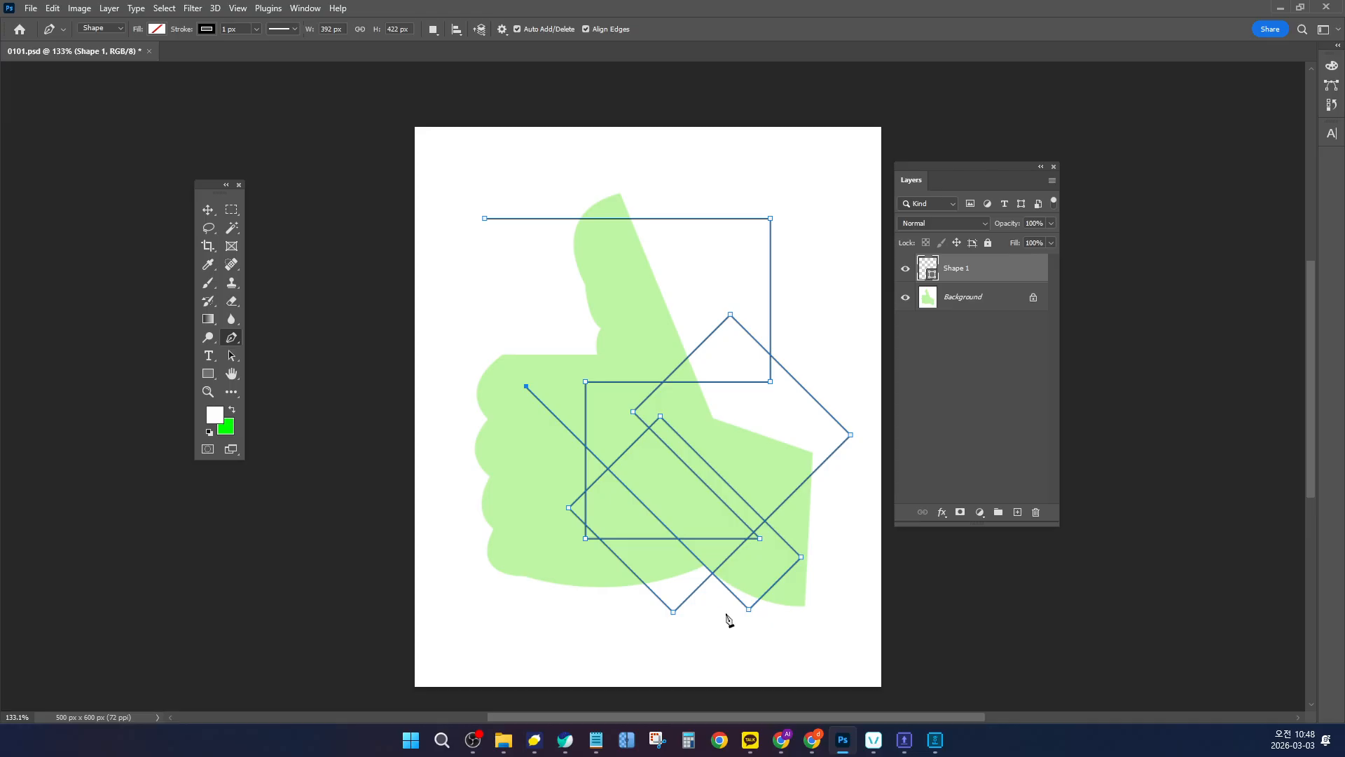
End the constrained path by deselecting its layer, then reselect that shape layer and delete it
click(971, 408)
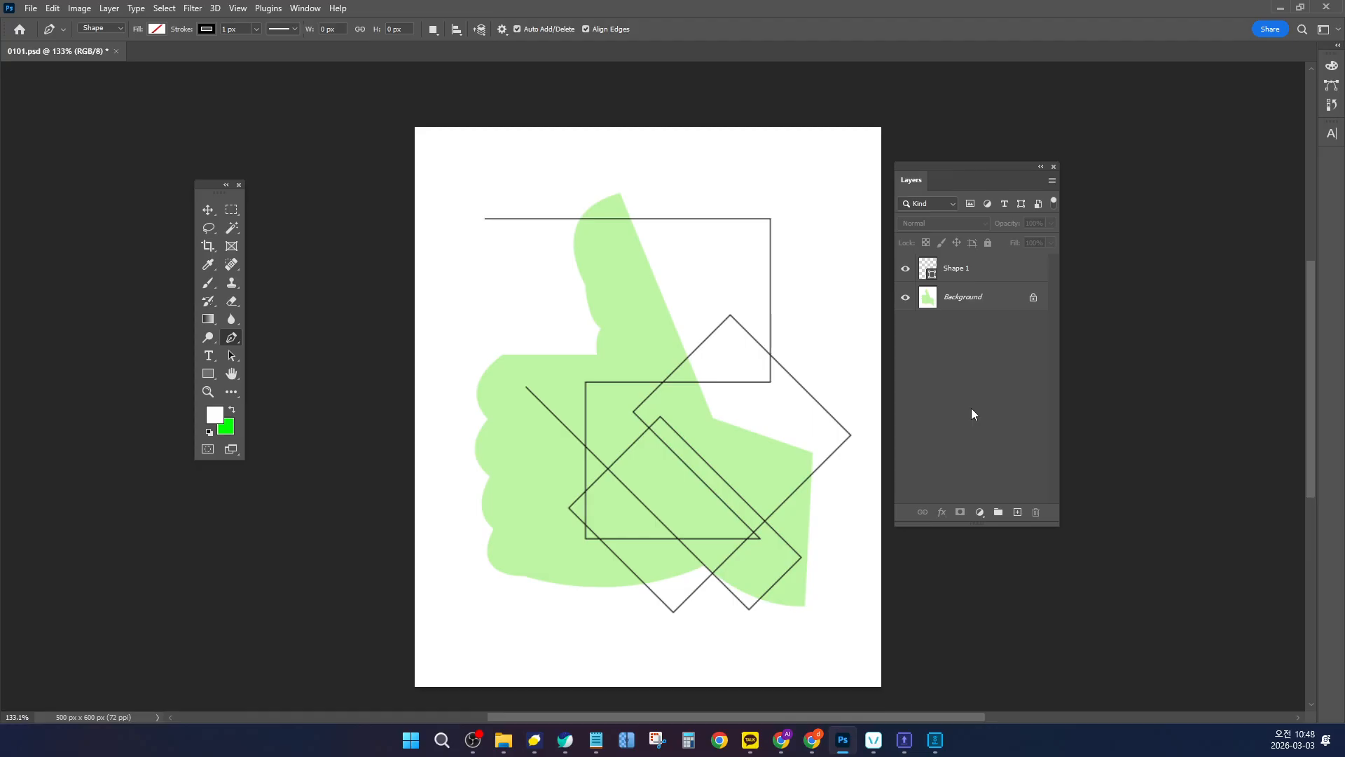
click(1022, 270)
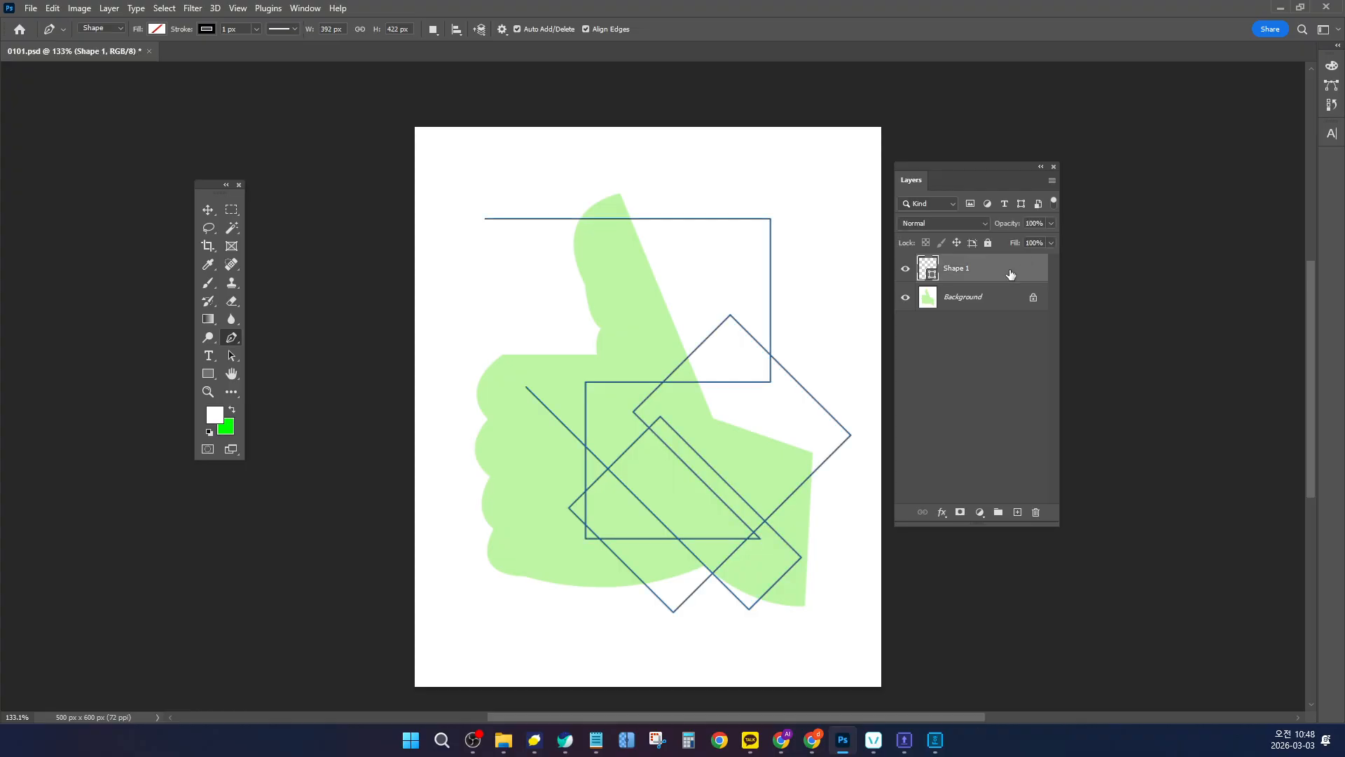
key(Delete)
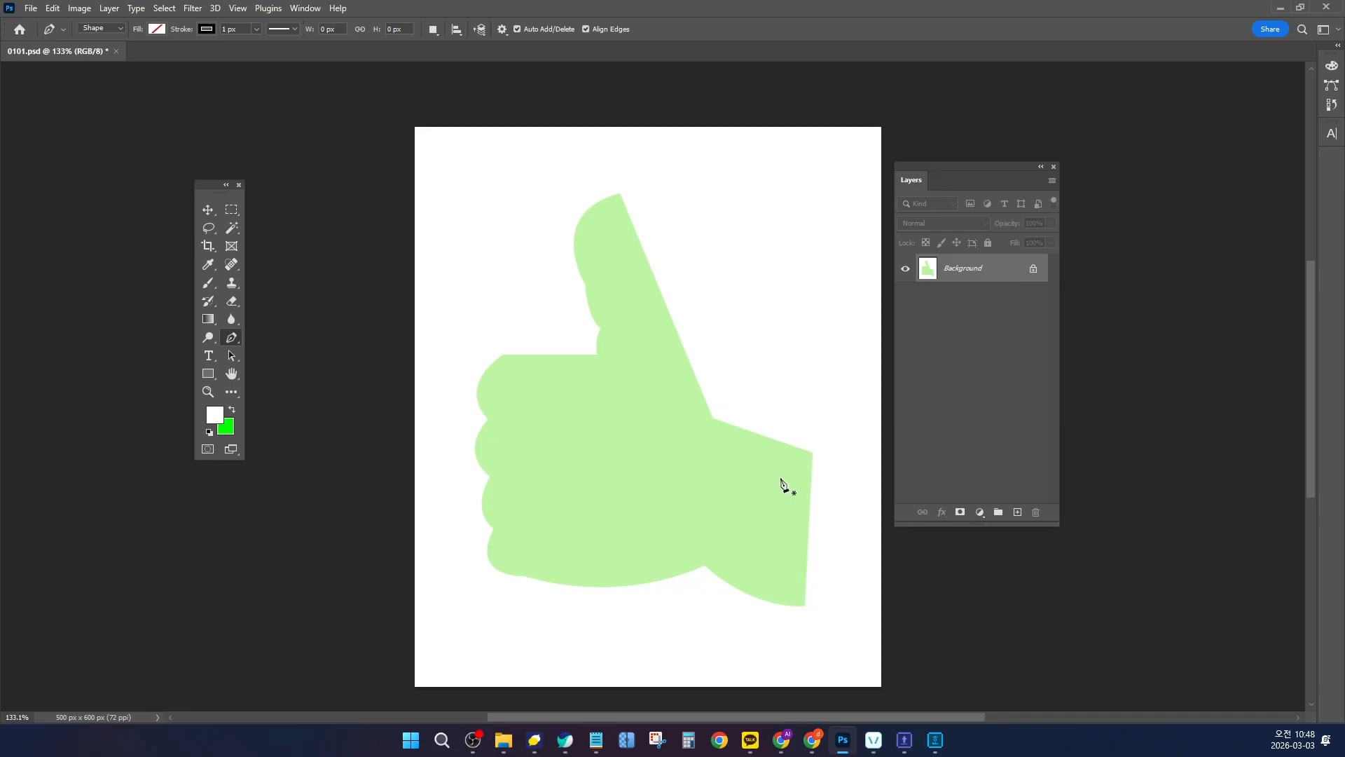
Draw an open S-shaped pen path of two smooth curved segments across the thumb, about 404 px wide and 106 px high
click(465, 236)
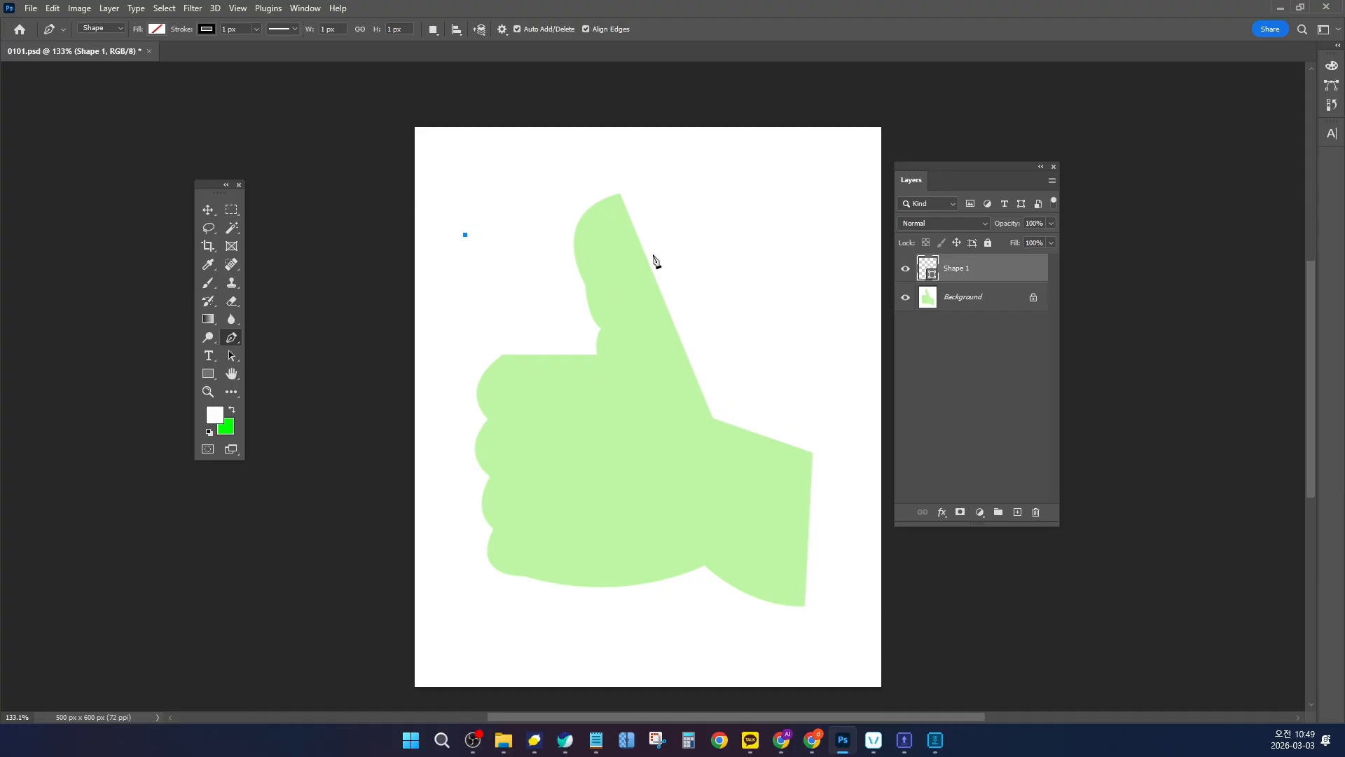
drag(660, 236, 763, 344)
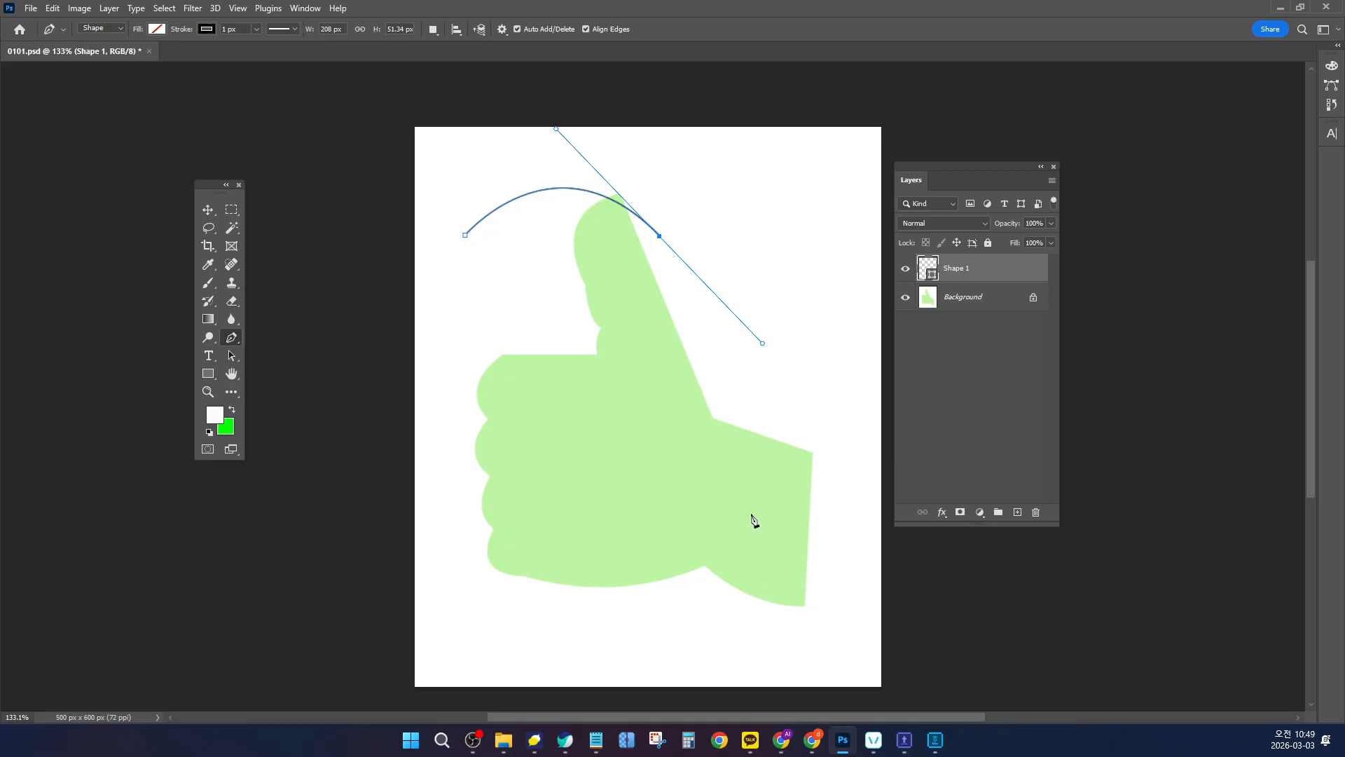
drag(842, 229, 861, 208)
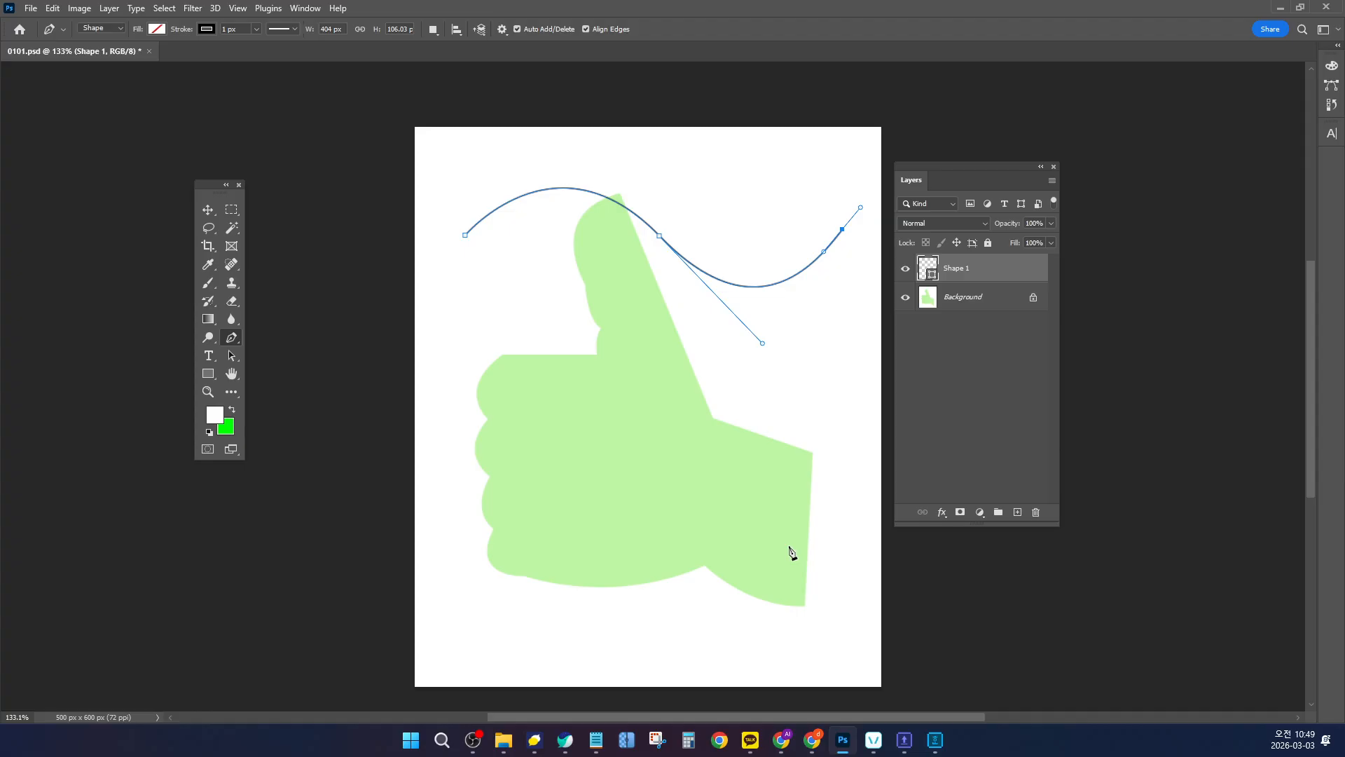
End the S-shaped path by deselecting its layer, then reselect that shape layer and delete it
click(985, 431)
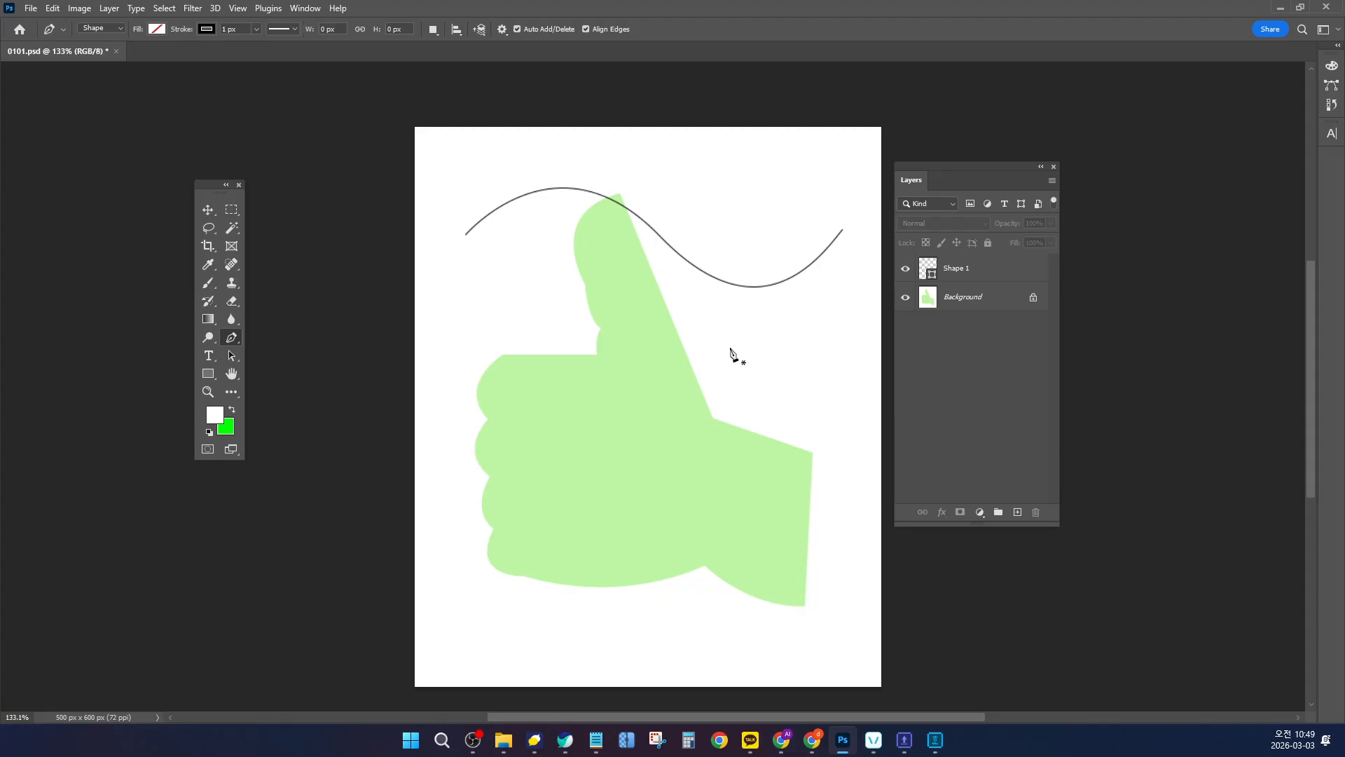
click(1007, 275)
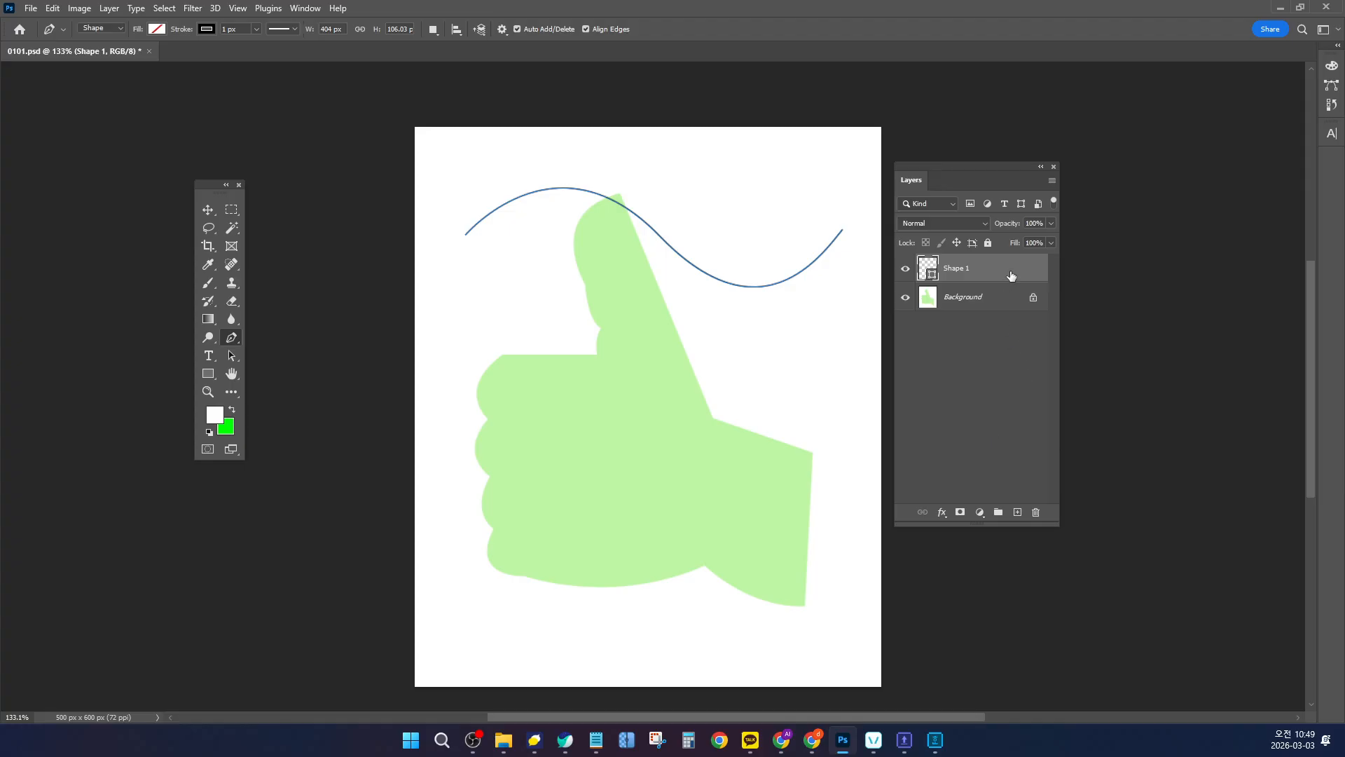
key(Delete)
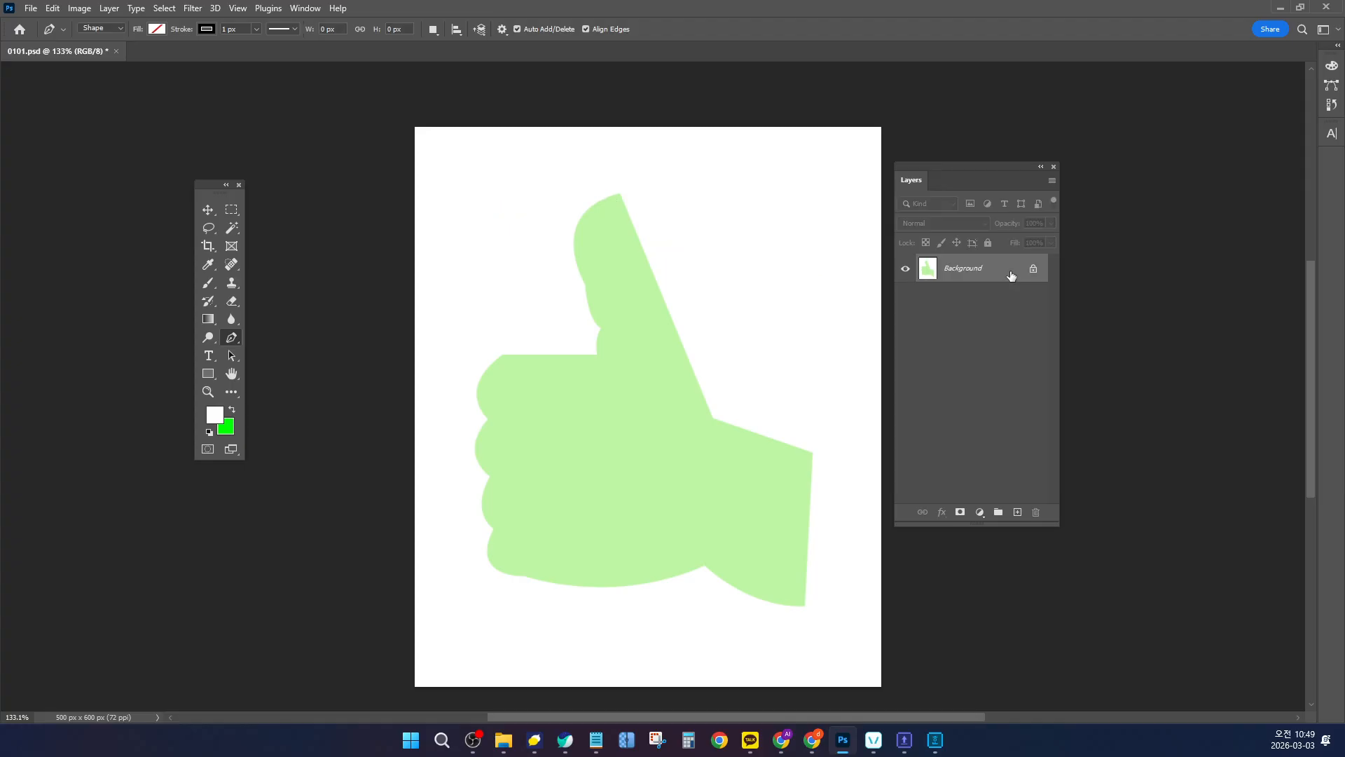
Draw two consecutive upward arcs across the thumb, removing the outgoing handle at the middle anchor, about 352 by 46 px overall
click(446, 258)
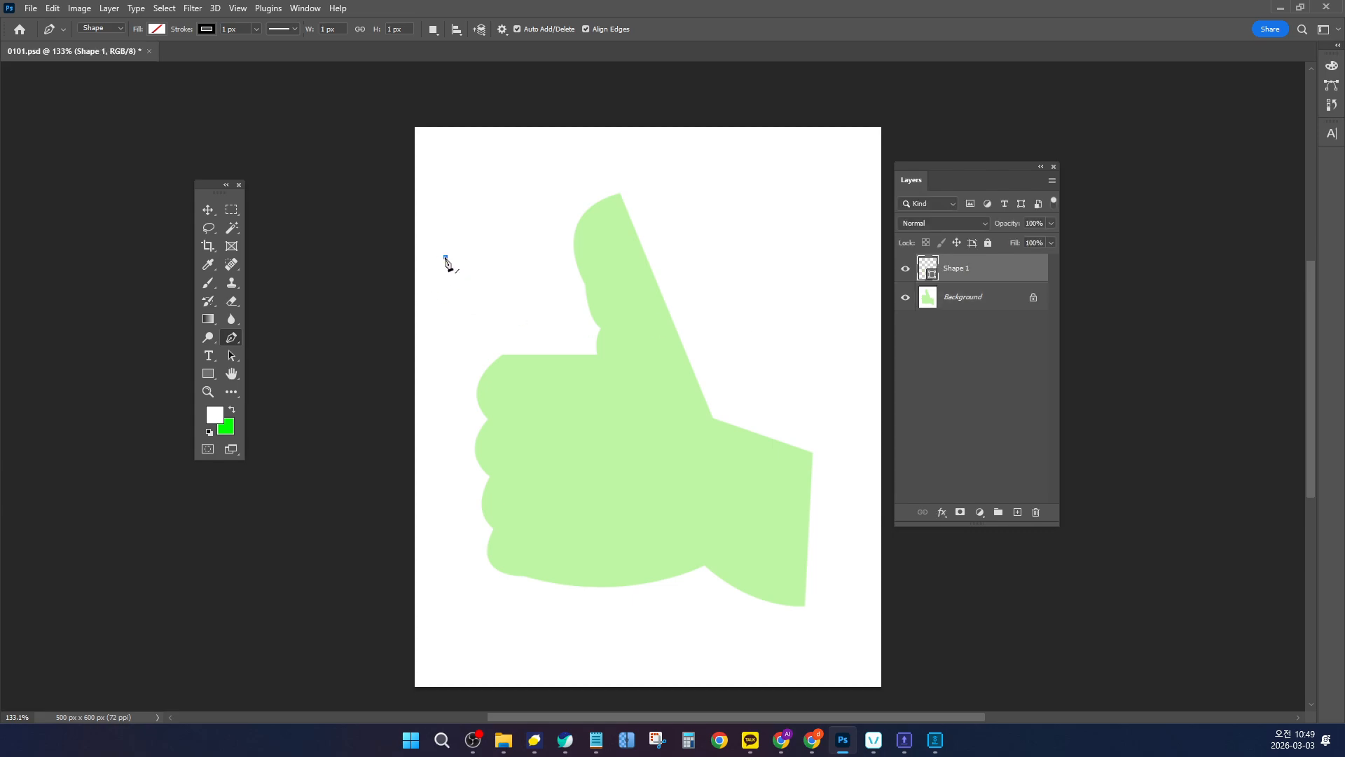
drag(602, 257, 664, 329)
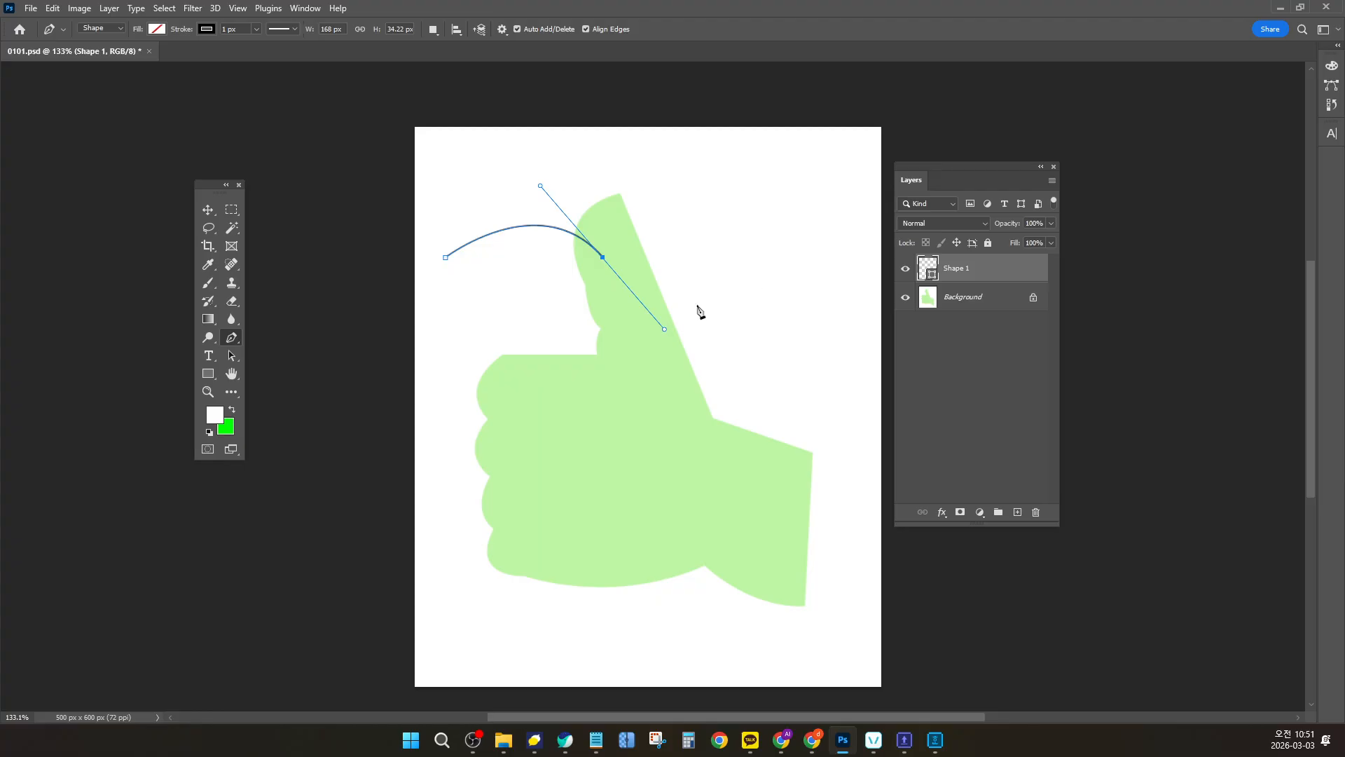
alt+click(603, 257)
click(775, 257)
drag(774, 257, 855, 355)
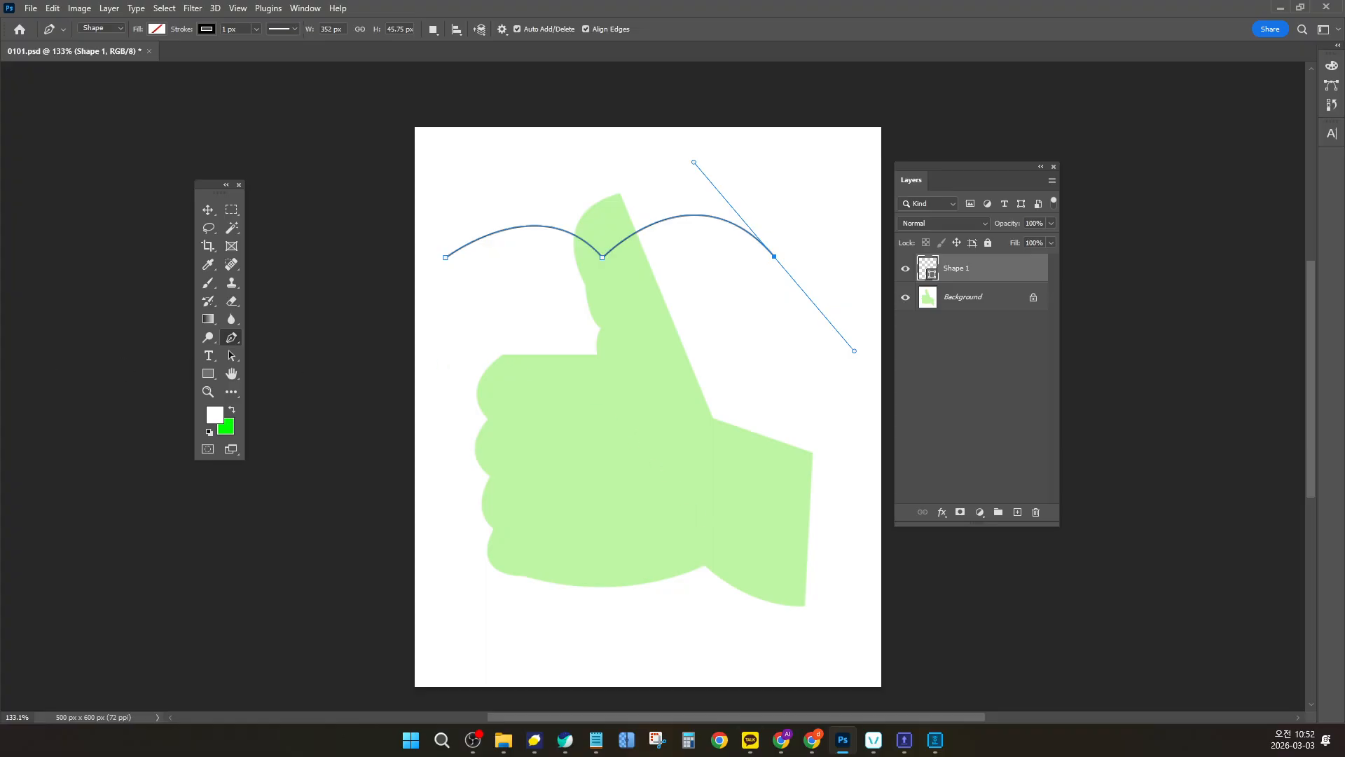
Remove the second arc, deselect the path, then reselect the remaining arc's shape layer and delete it
key(alt+Tab)
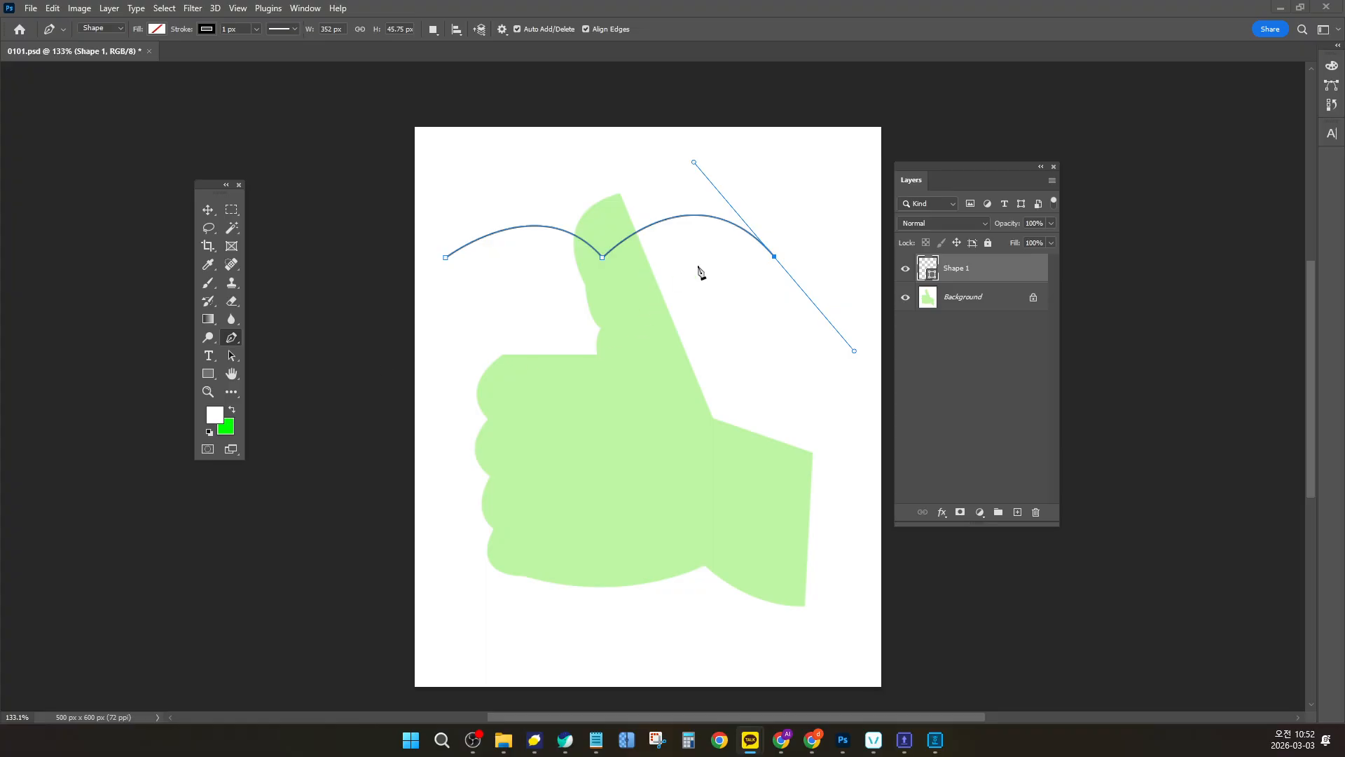
click(1017, 392)
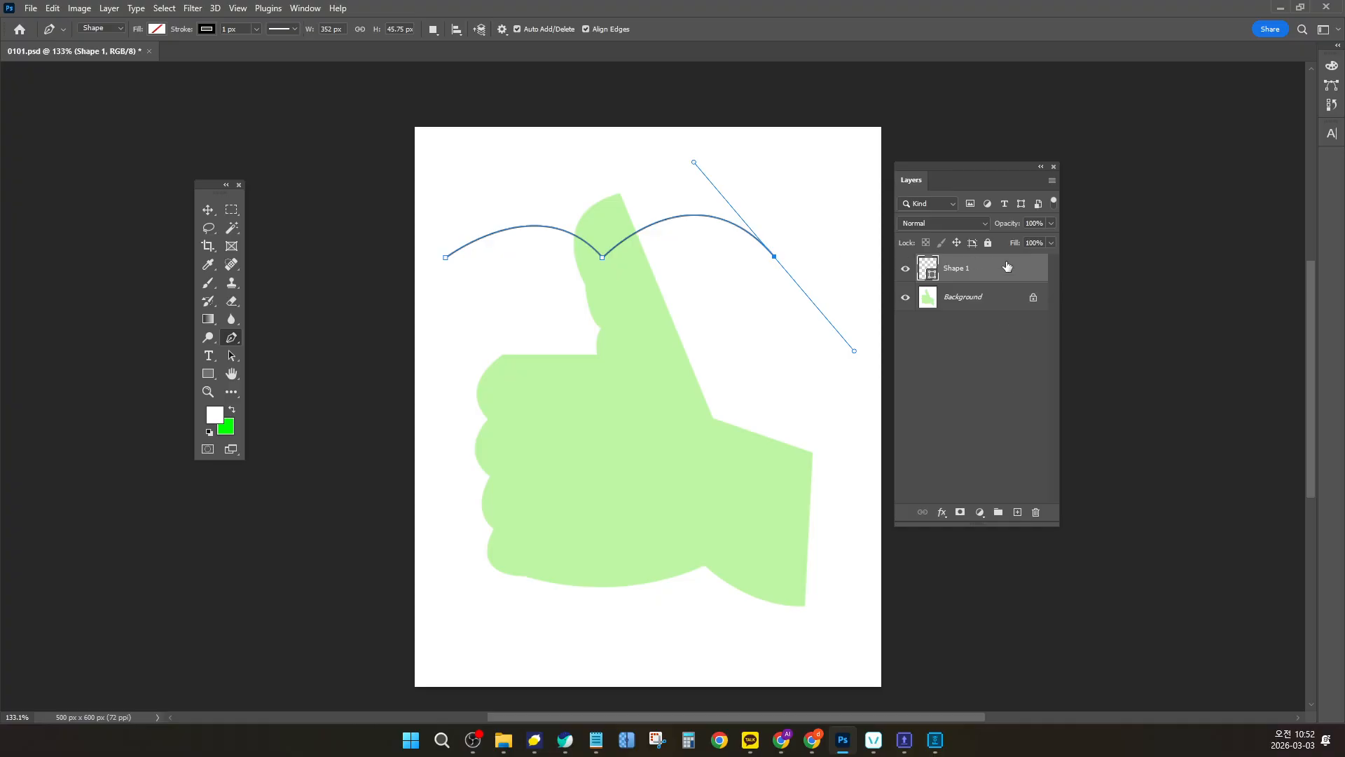
key(Delete)
click(1001, 348)
click(998, 275)
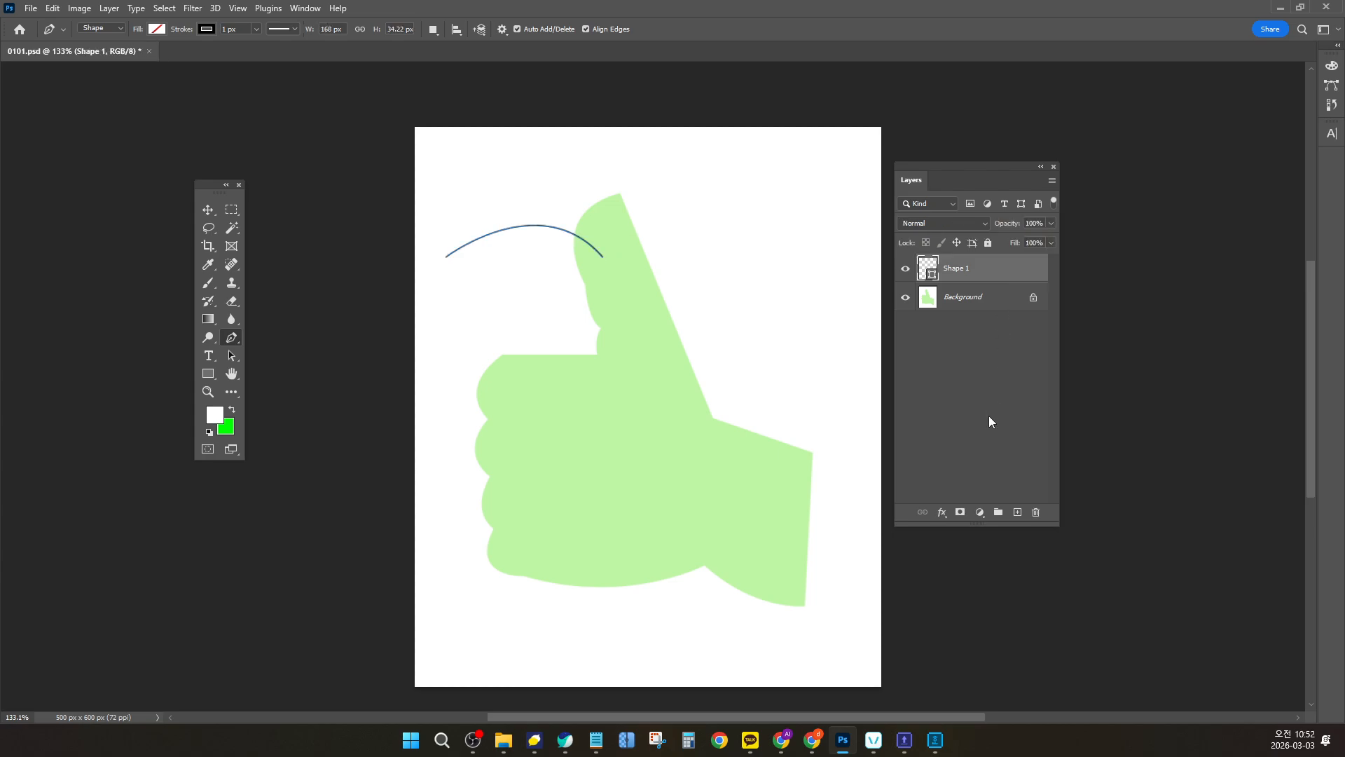
key(Delete)
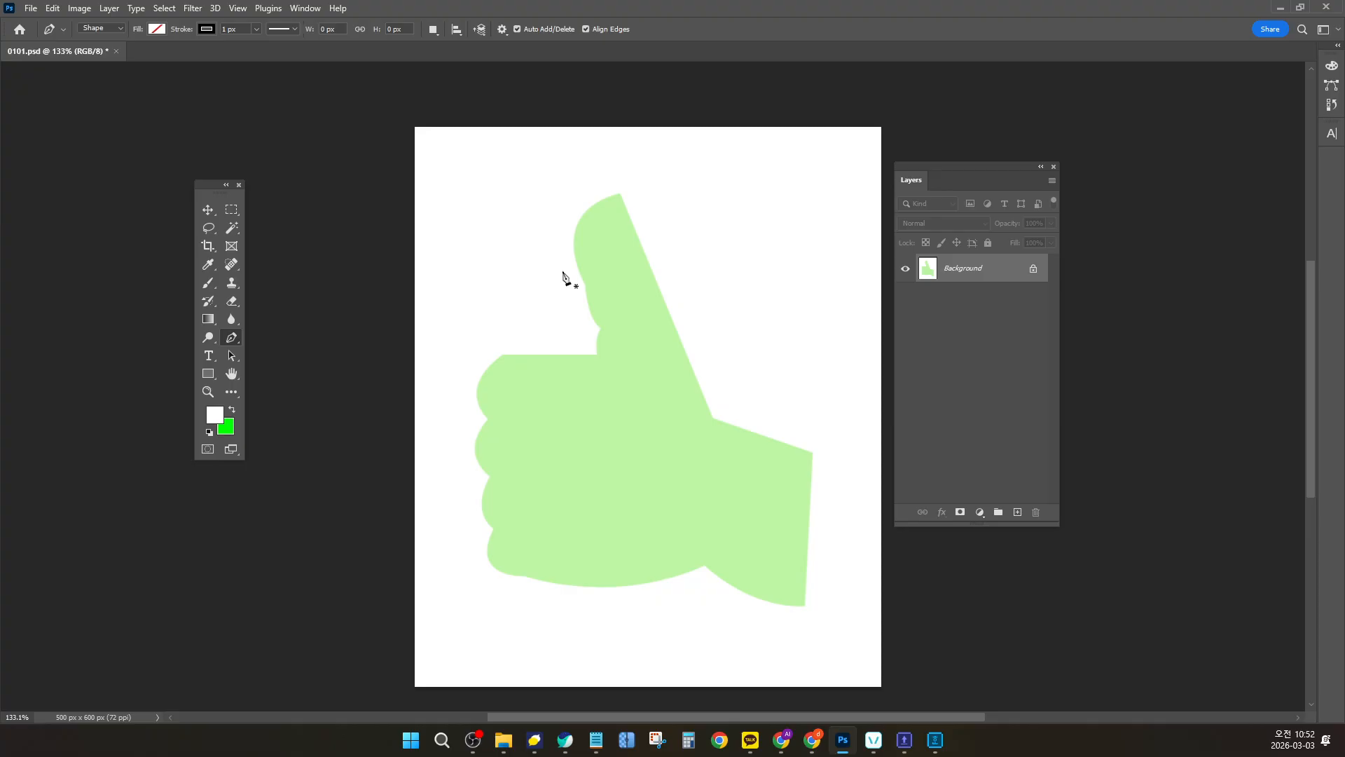
Draw a closed straight-sided quadrilateral with the Pen tool over the thumb and upper fist, about 314 px wide and 264 px high
click(501, 208)
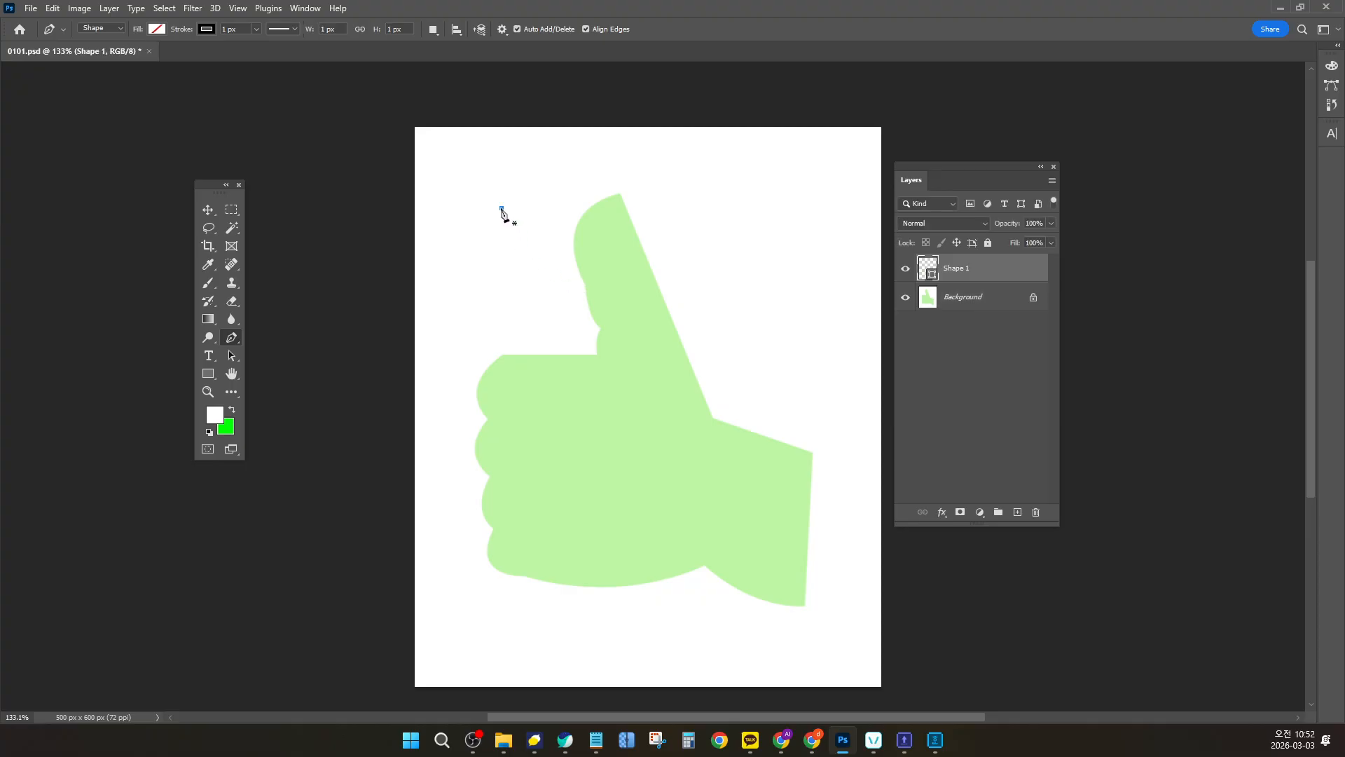
click(769, 201)
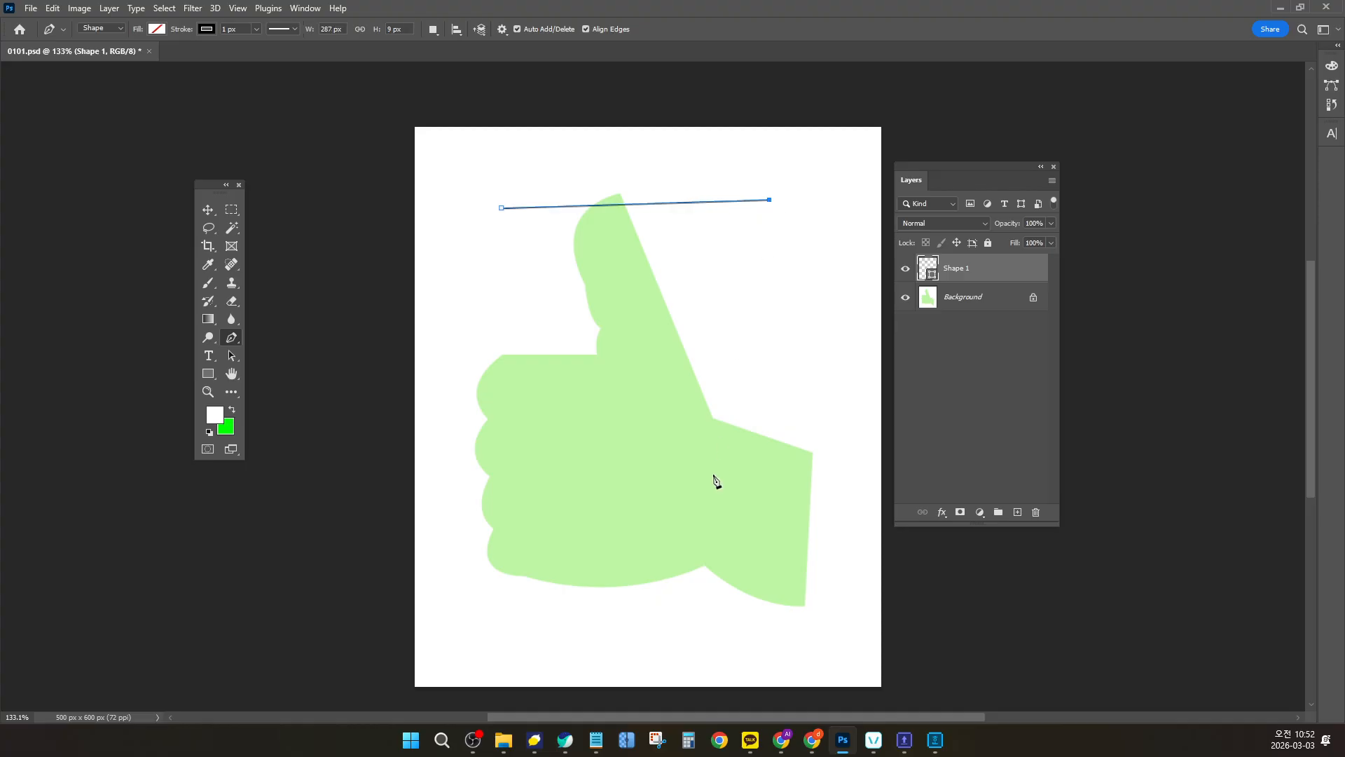
click(724, 446)
click(477, 440)
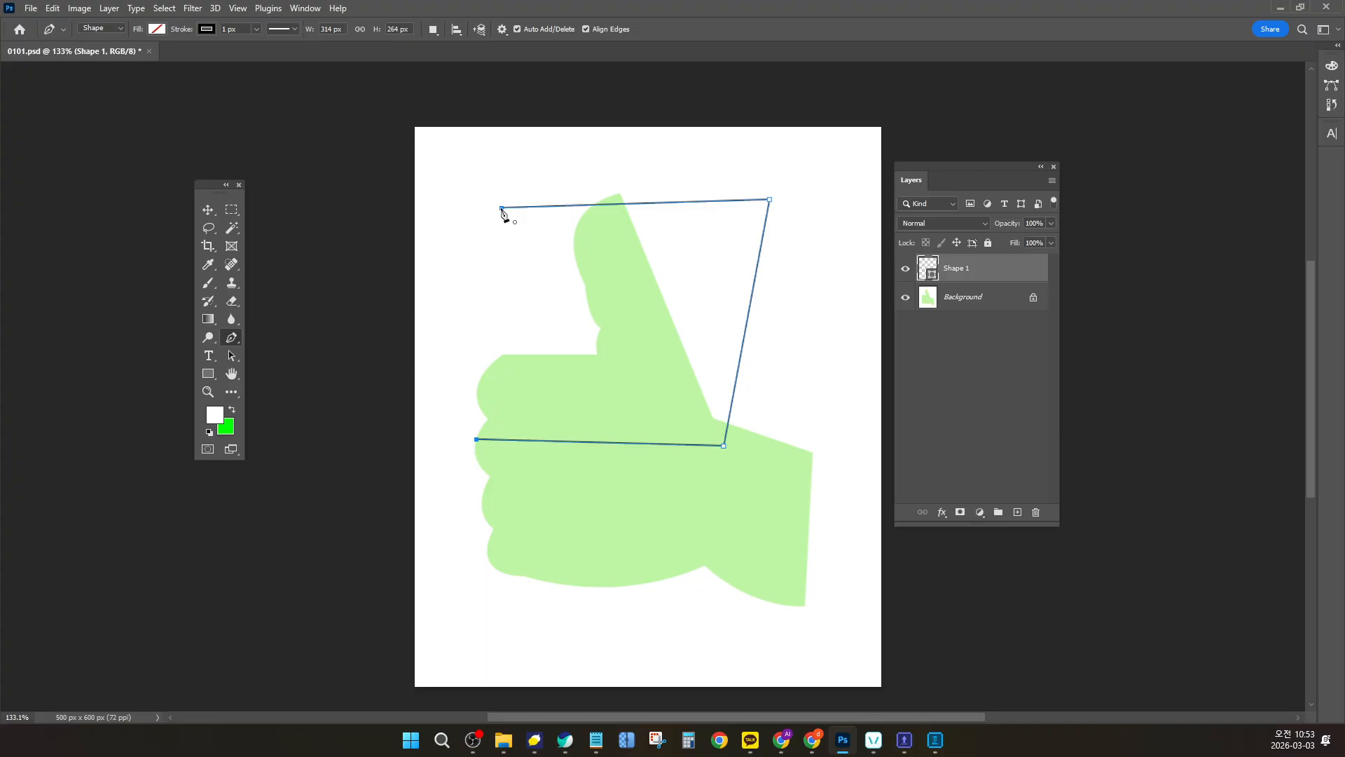
click(501, 209)
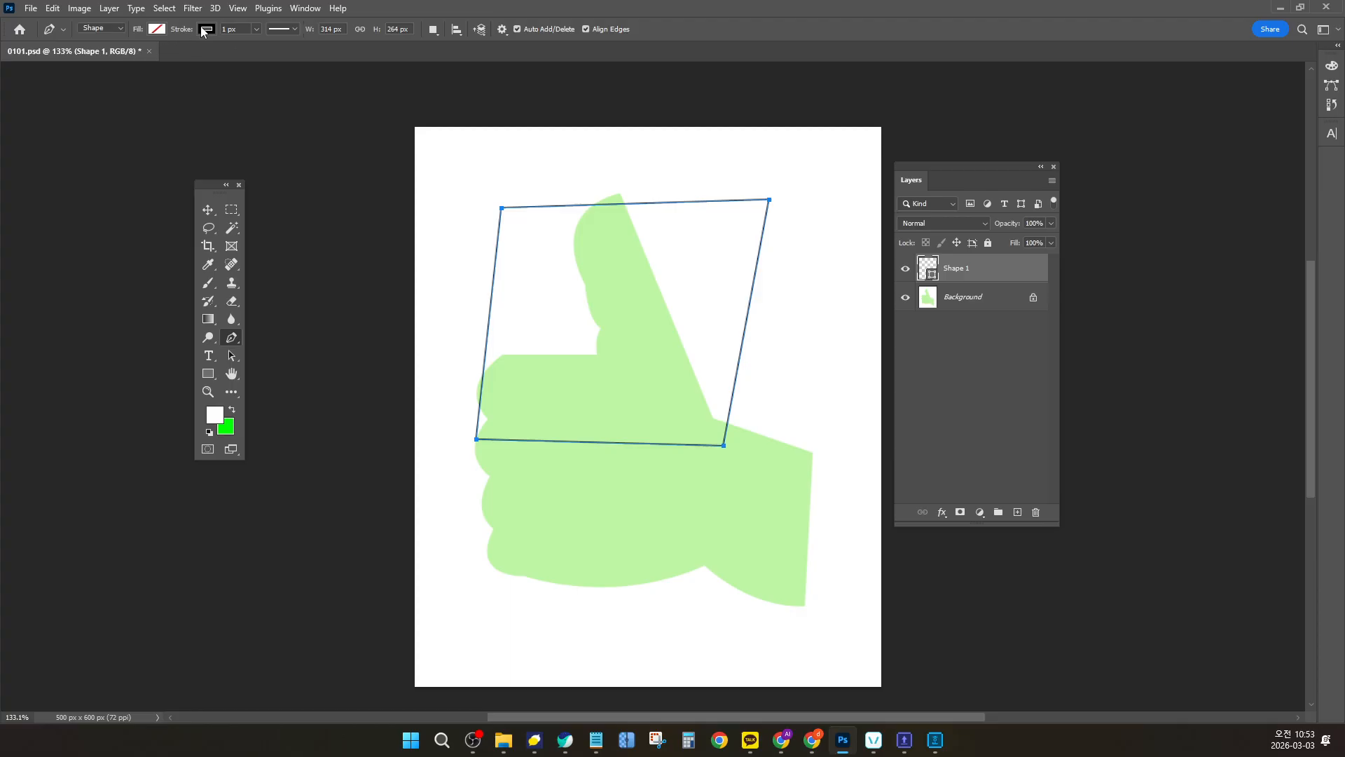
Fill the quadrilateral with the recently used red and set its stroke to No Color
click(156, 30)
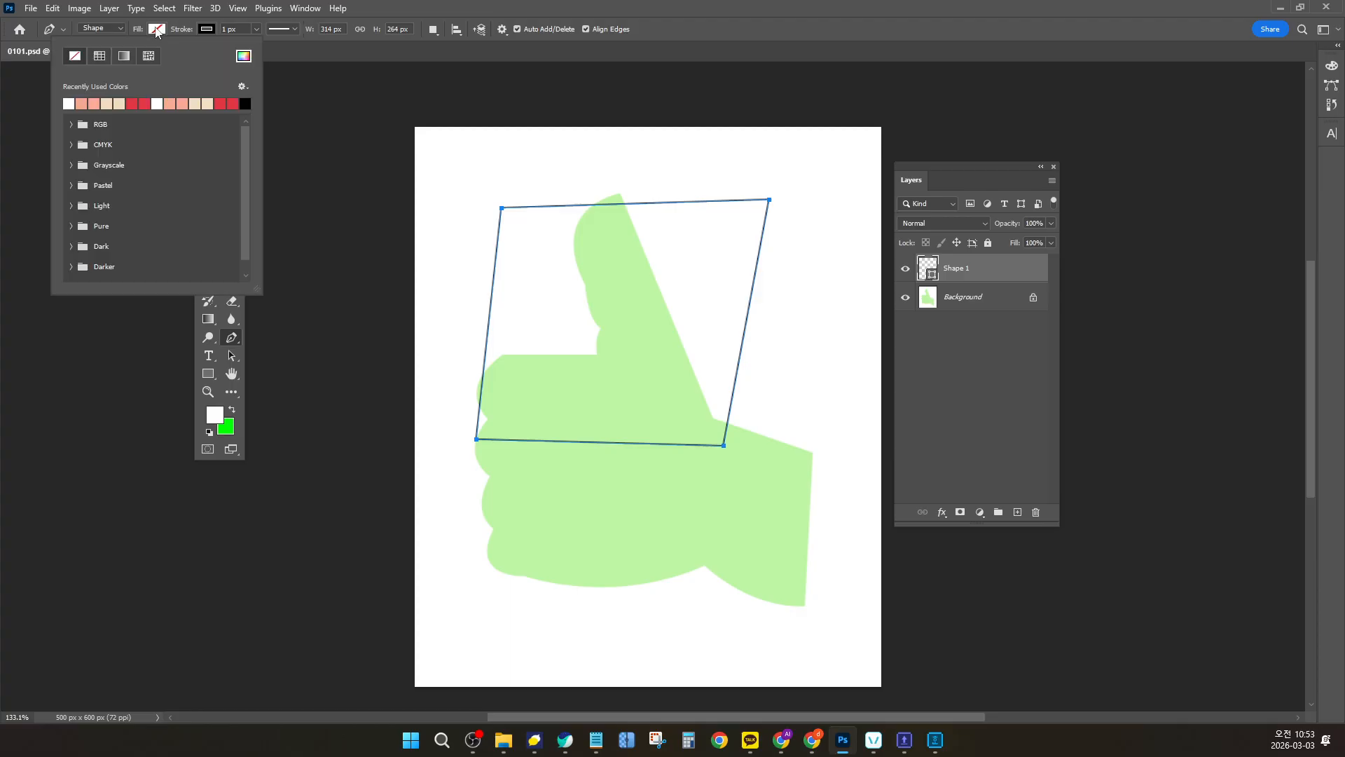
click(136, 103)
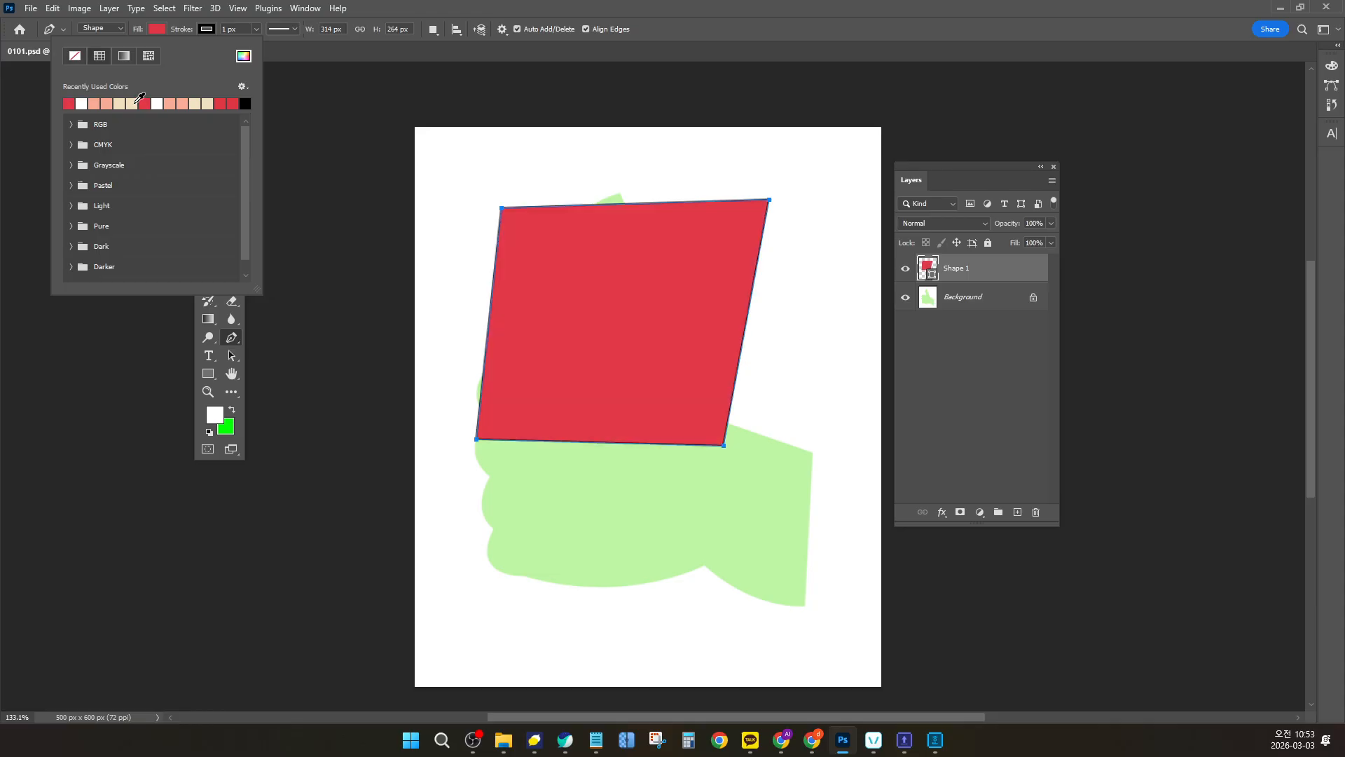
click(156, 31)
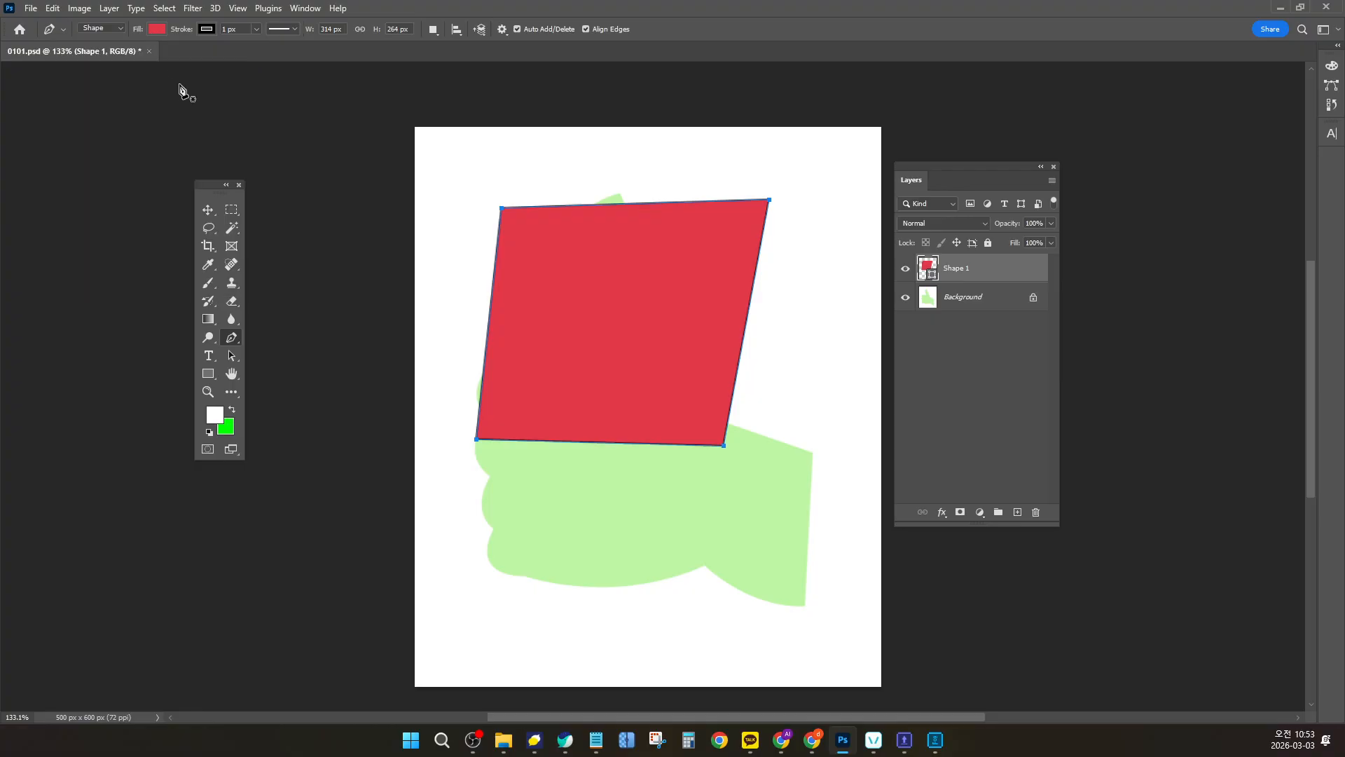
click(212, 28)
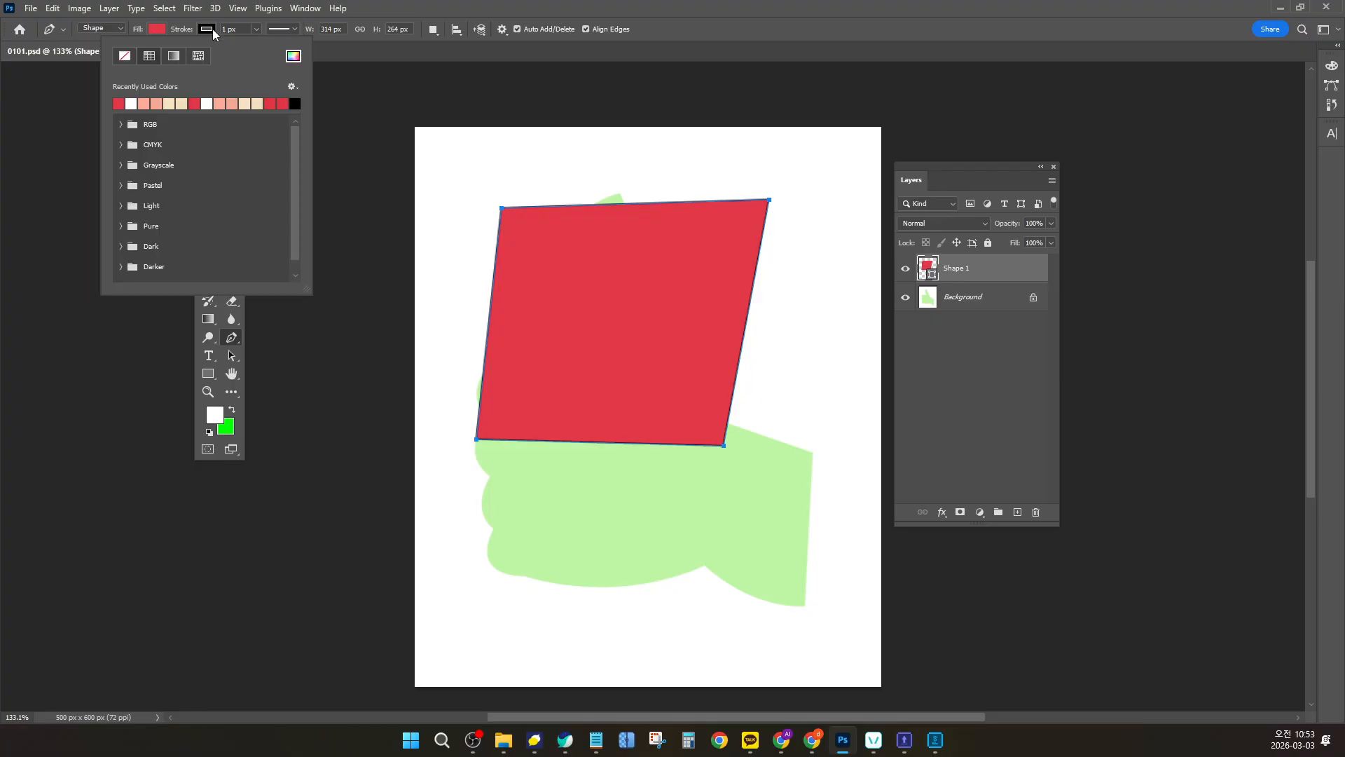
click(126, 60)
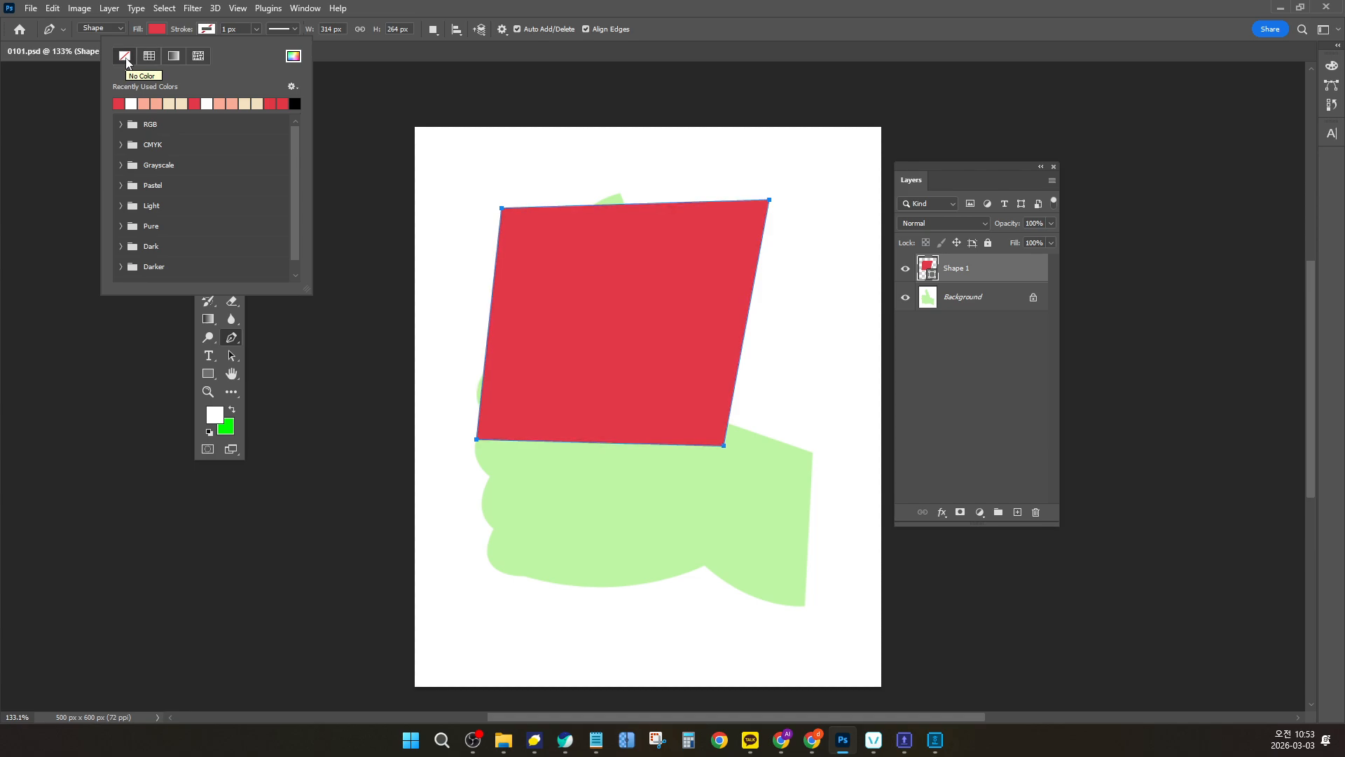
click(207, 30)
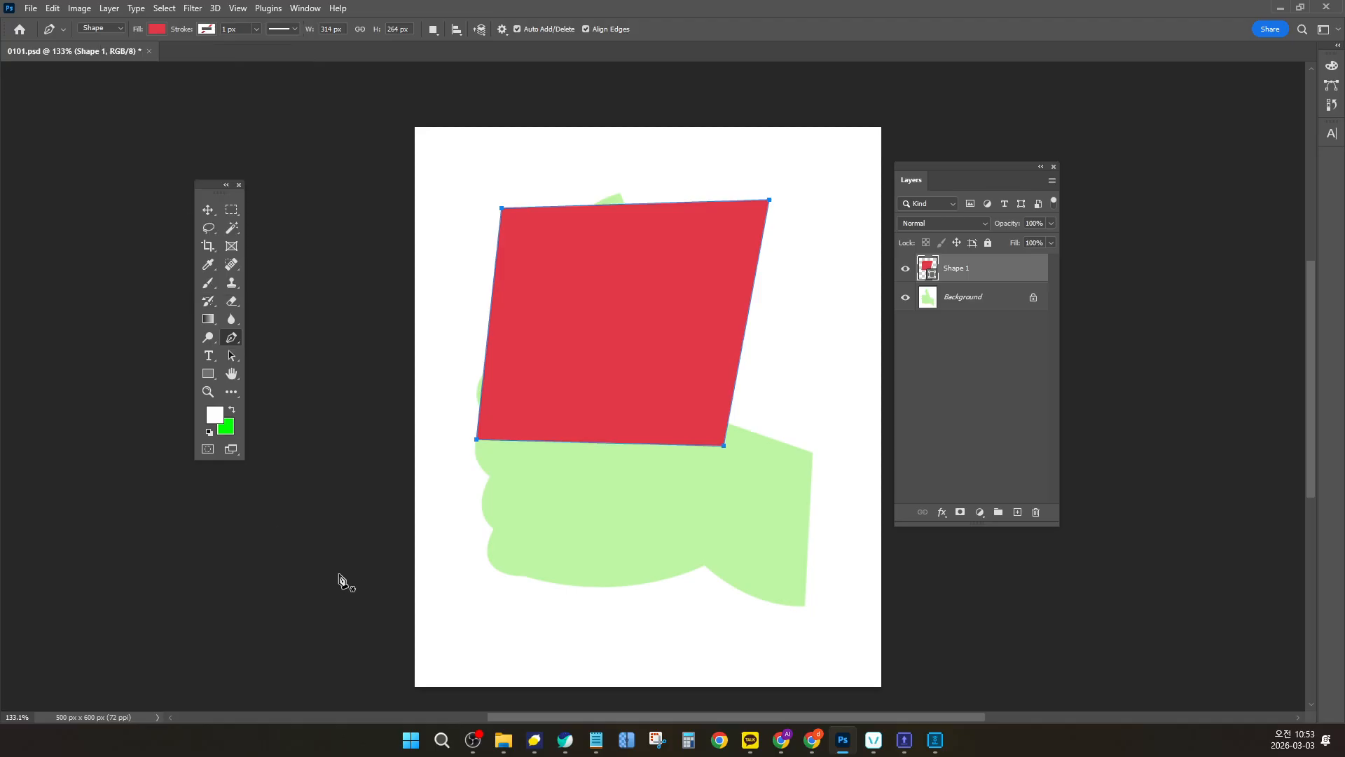
Deselect the red quadrilateral's layer, then reselect that shape layer and delete it
click(944, 430)
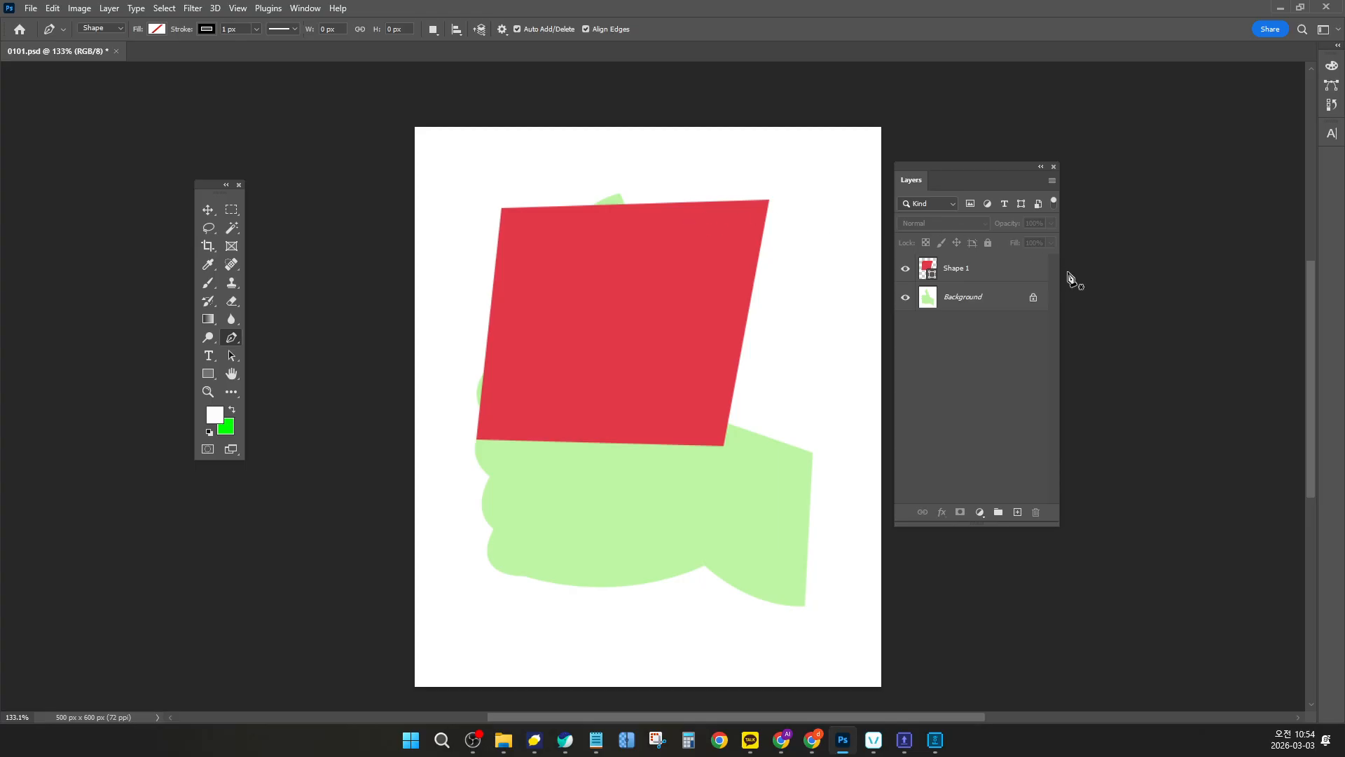
click(1015, 273)
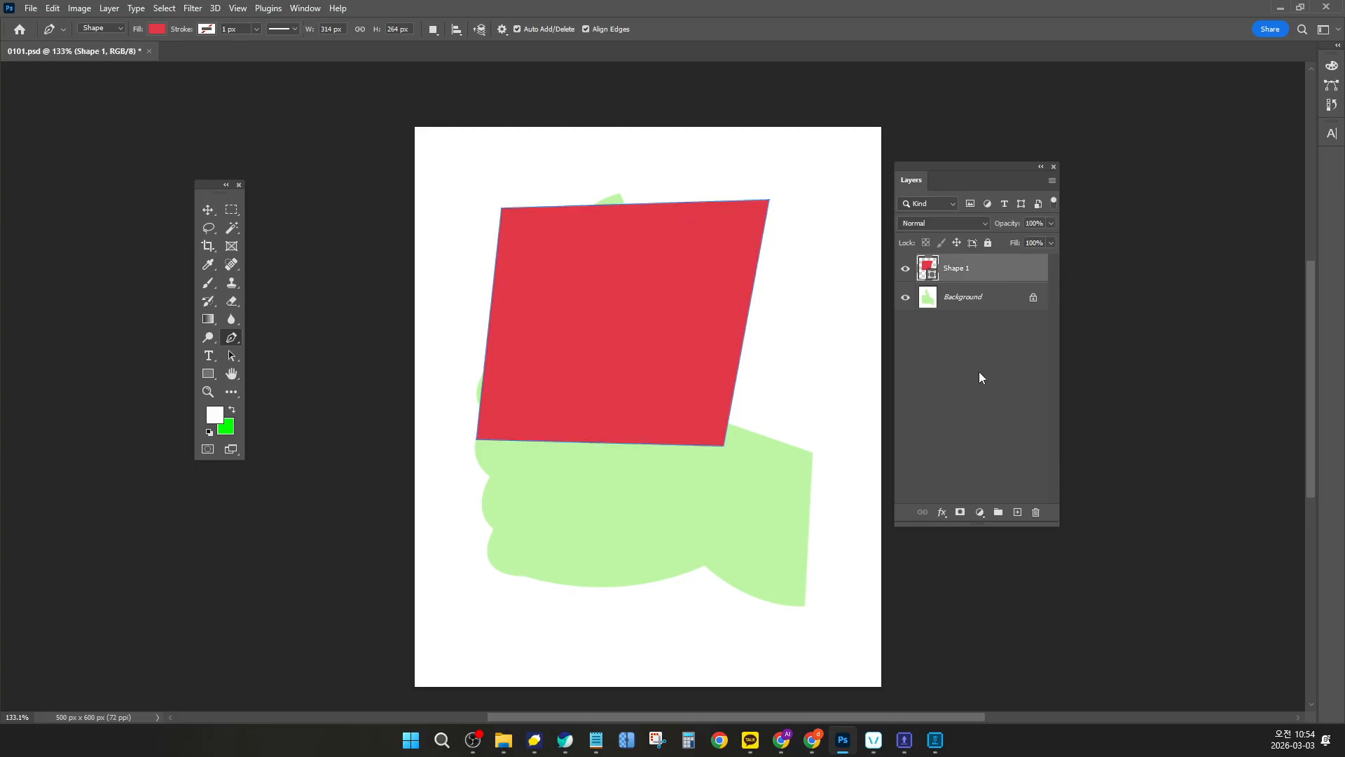
key(Delete)
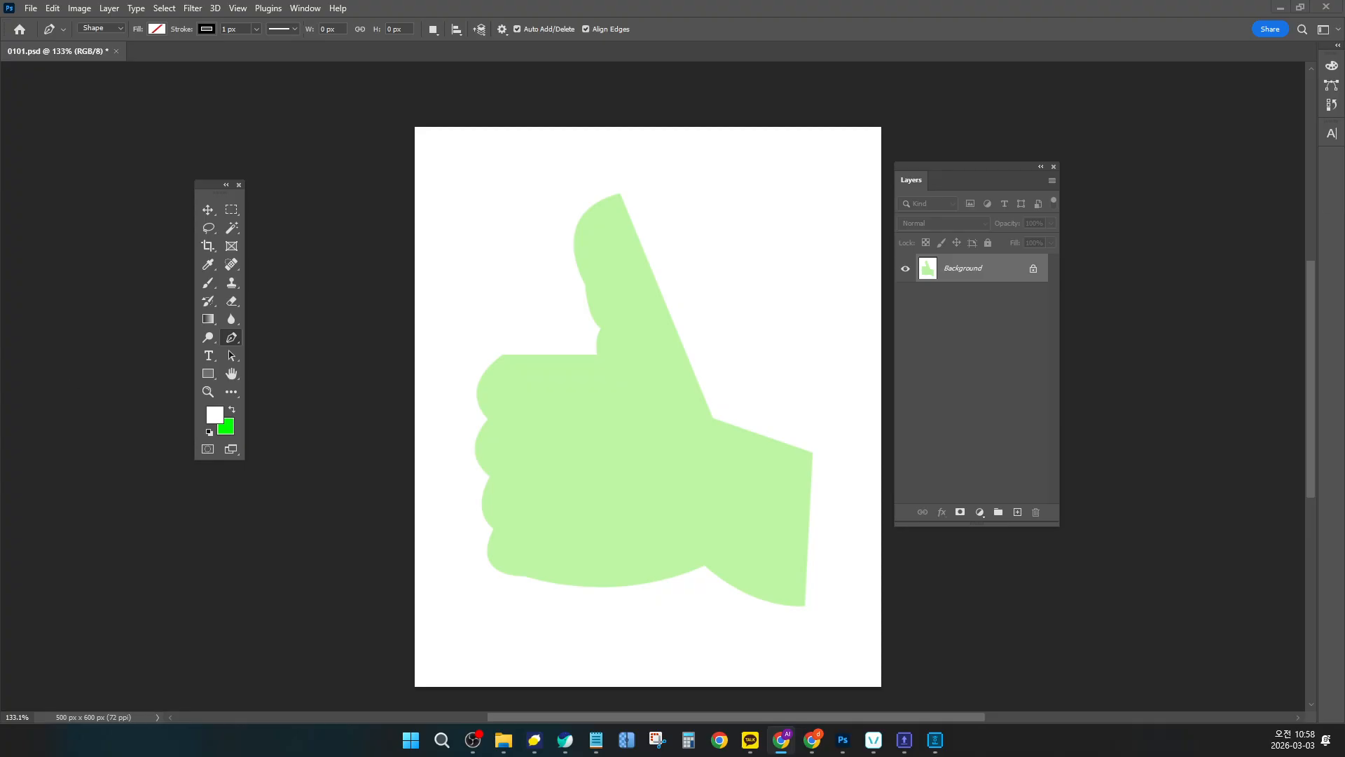
key(alt+Tab)
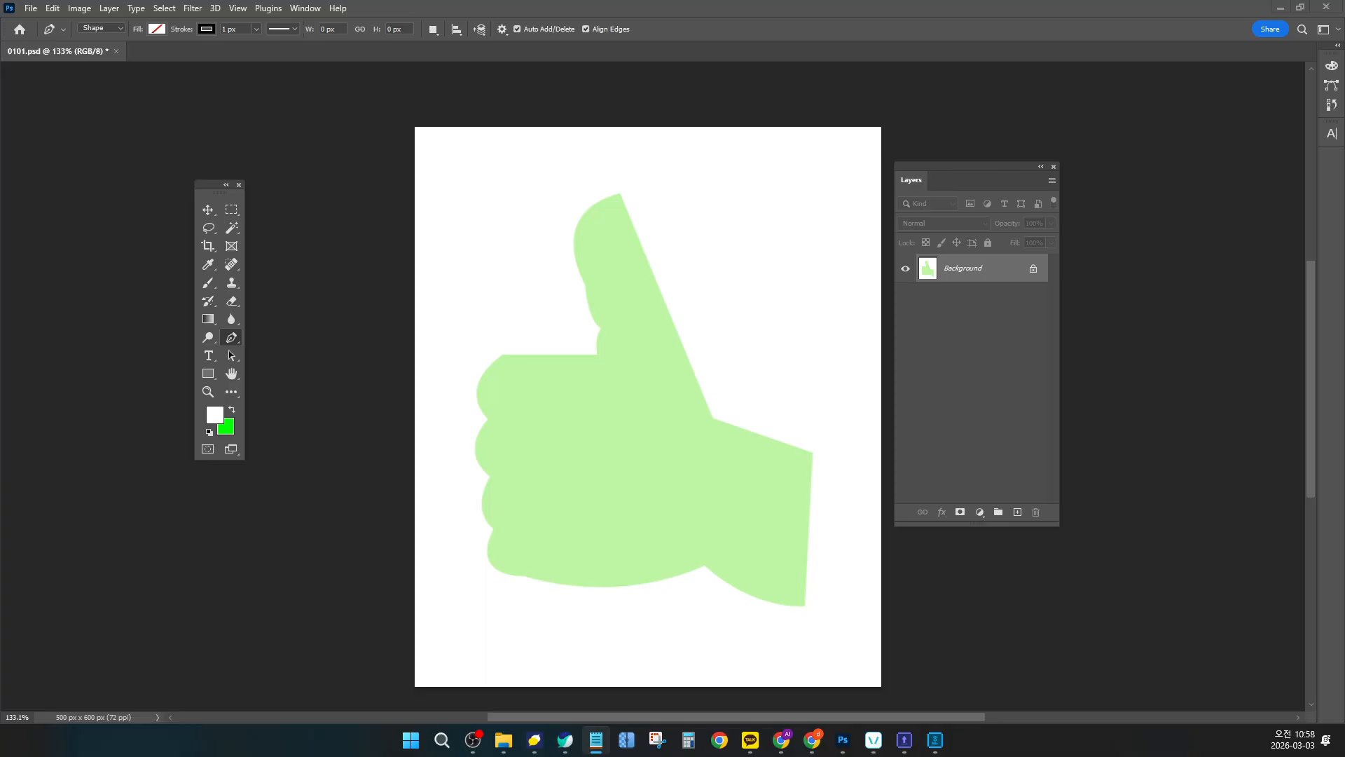
key(alt+Tab)
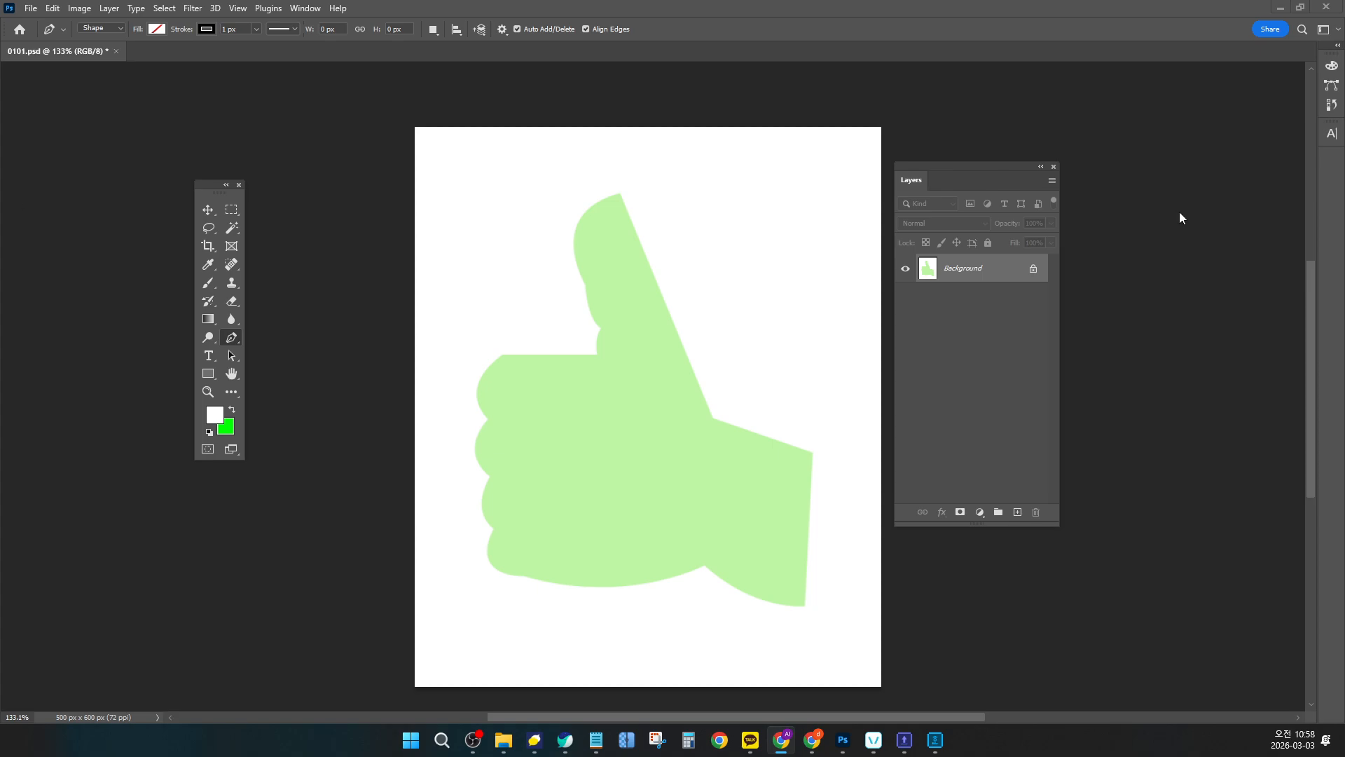
key(alt+Tab)
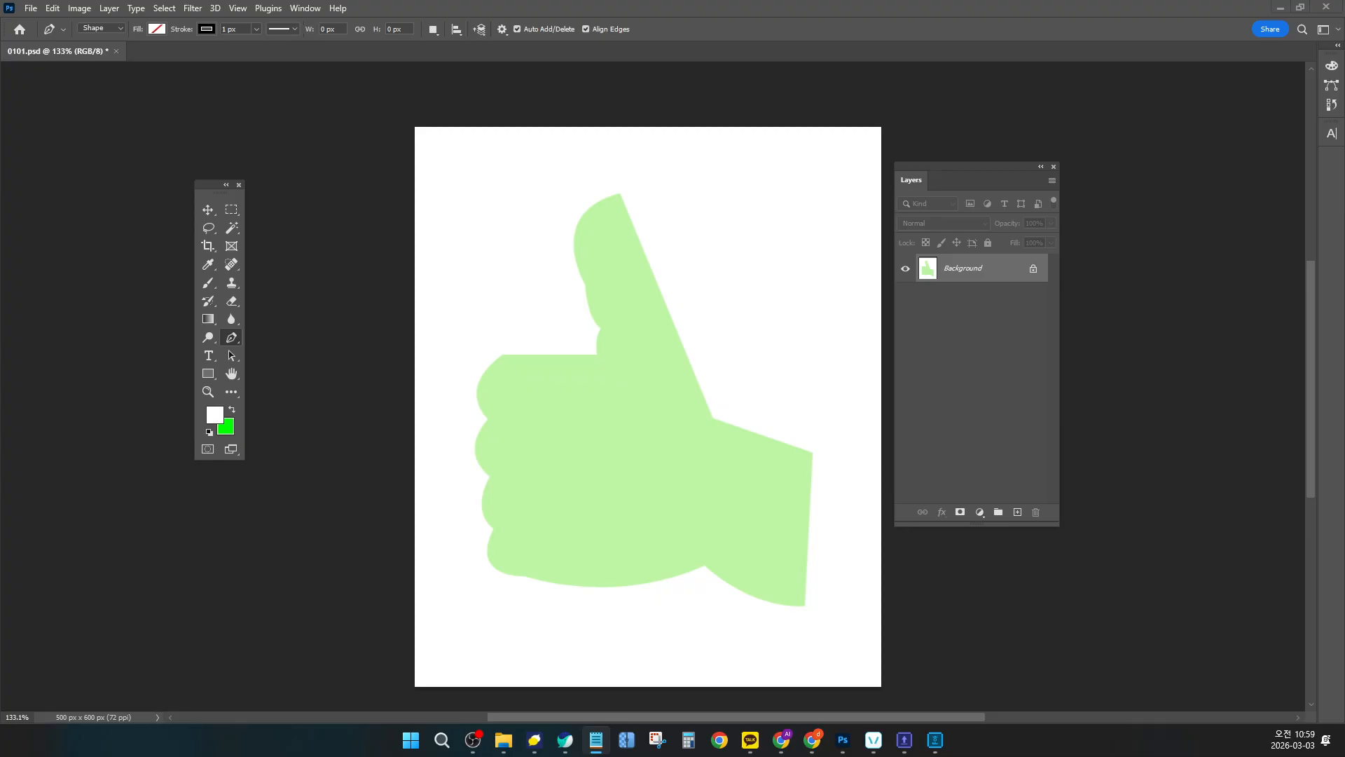
key(alt+Tab)
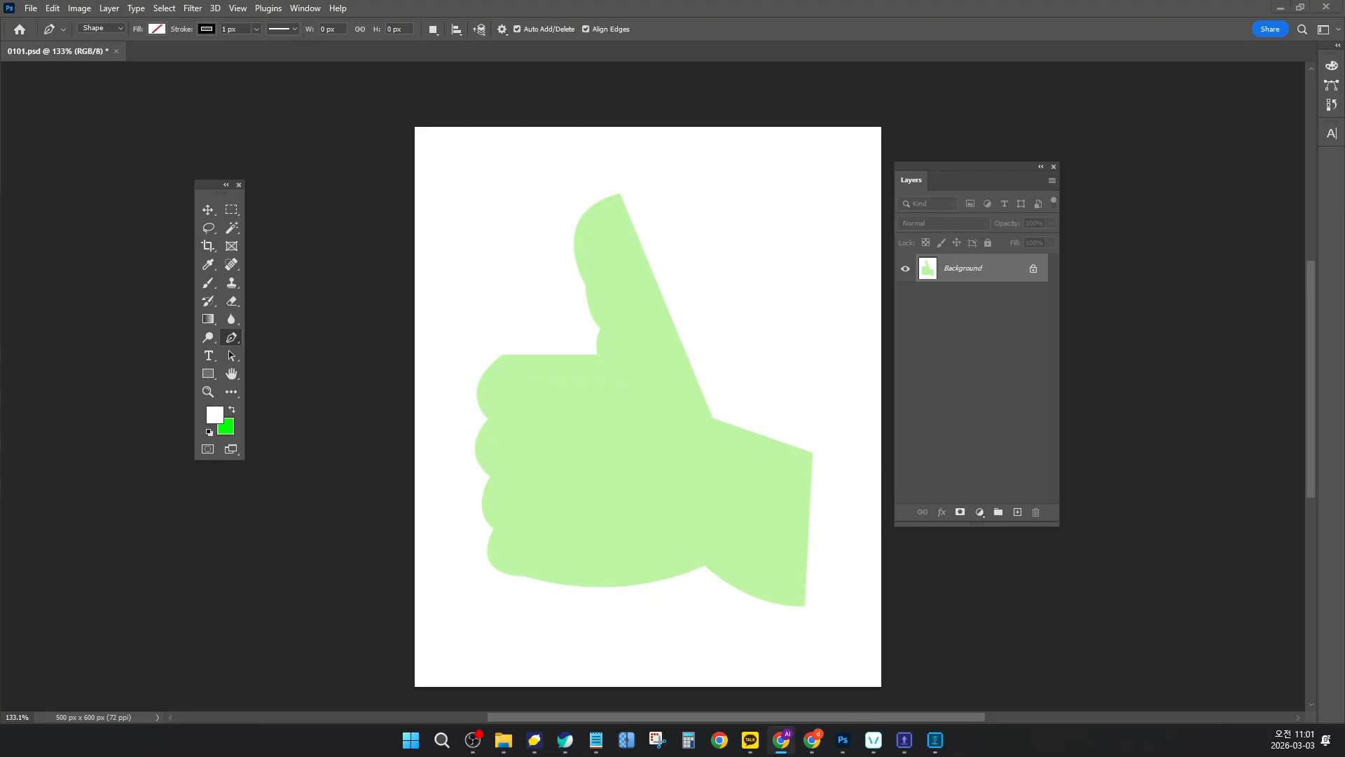
key(alt+Tab)
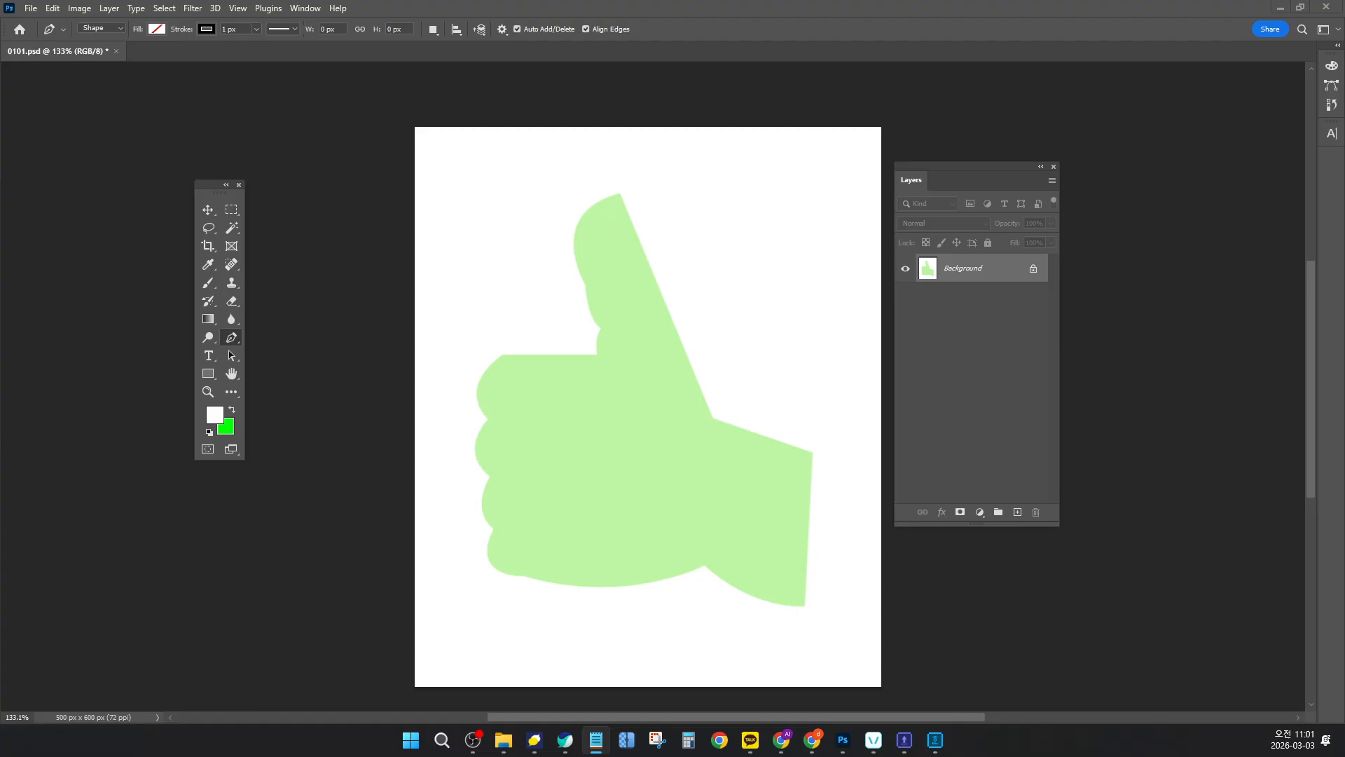
key(alt+Tab)
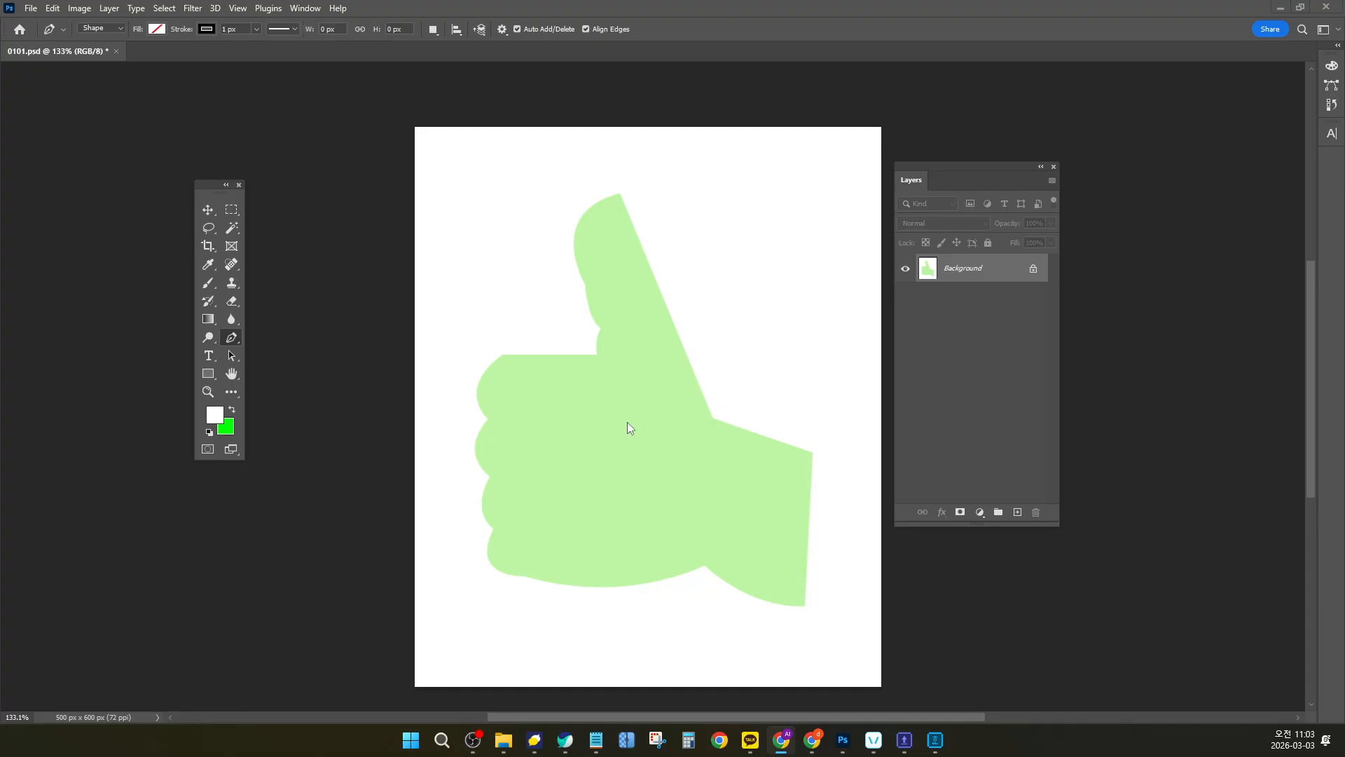
Return to Photoshop and move the floating Layers panel farther away from the canvas
click(702, 382)
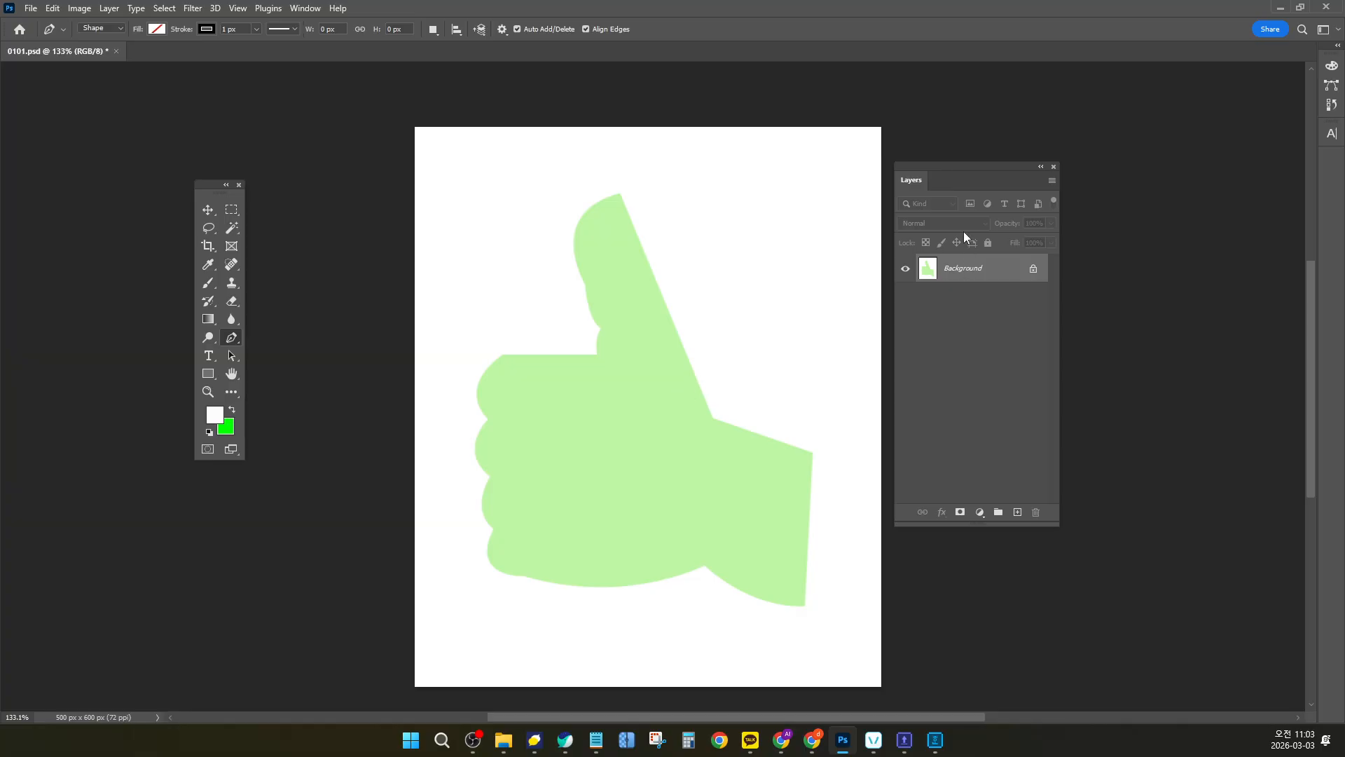
drag(948, 170, 1060, 162)
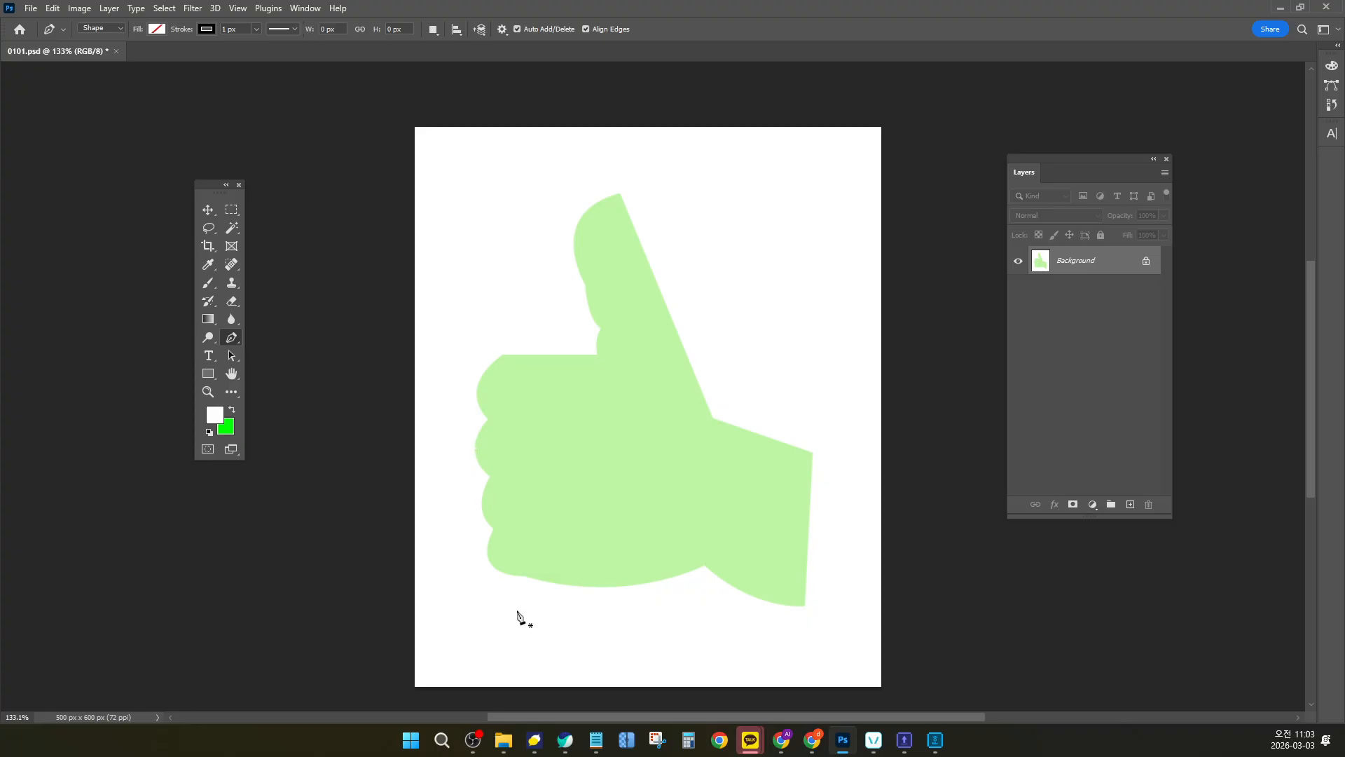
scroll(781, 393, down, 2)
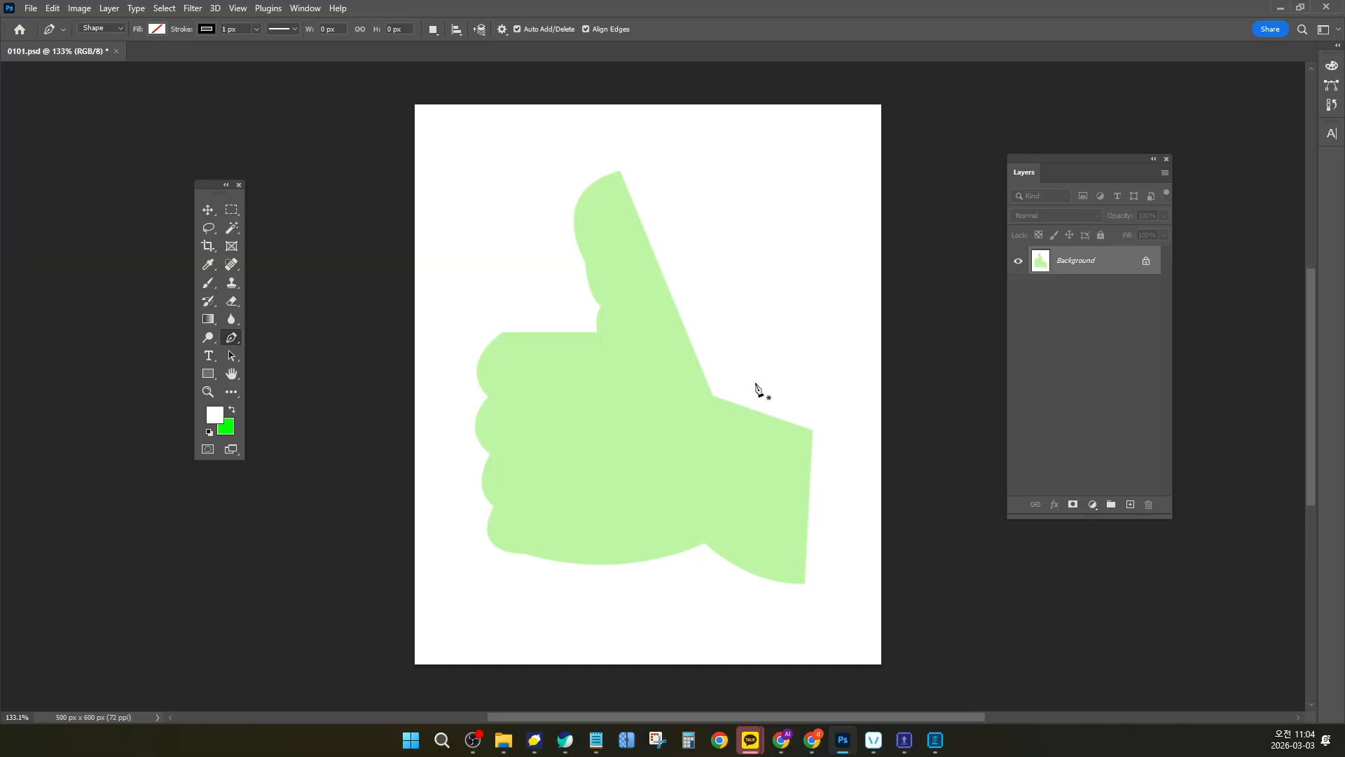
Move the floating Tools panel next to the Layers panel
scroll(686, 310, down, 1)
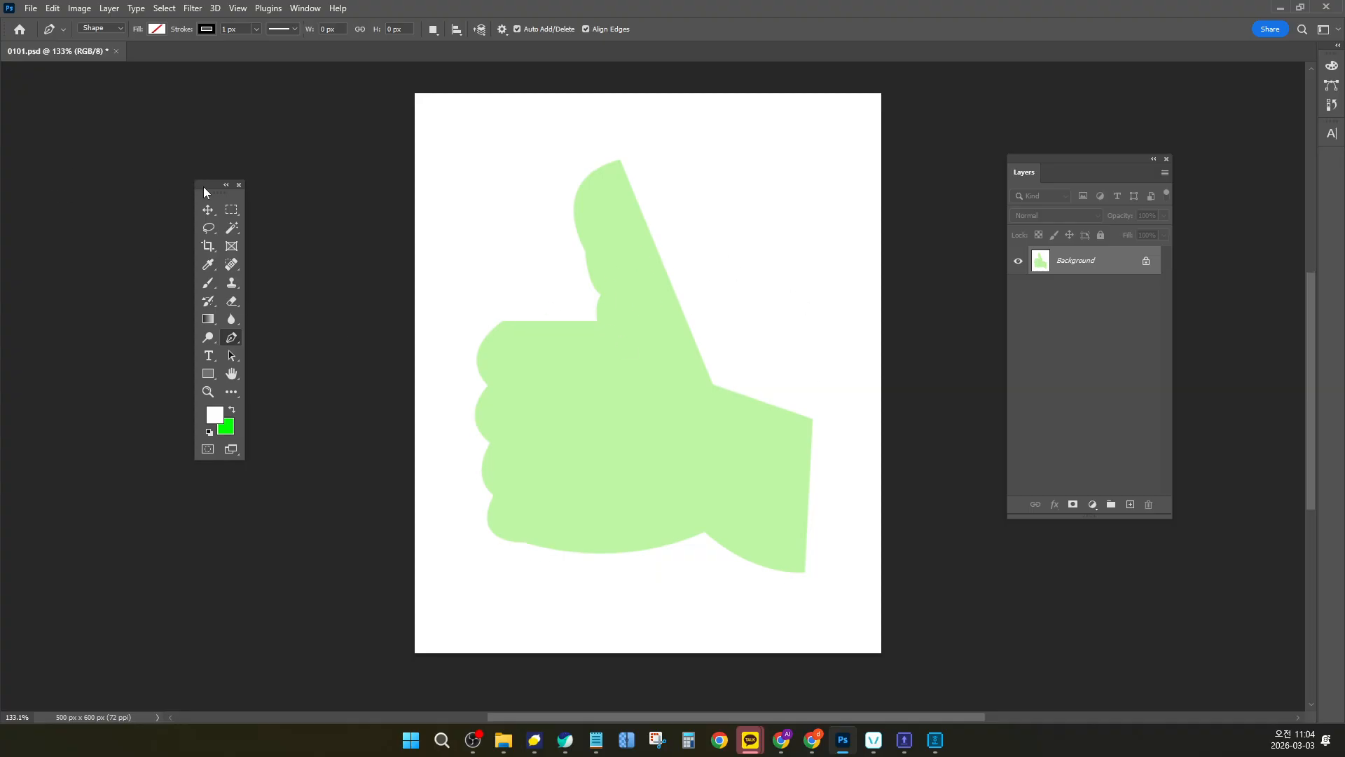
drag(205, 192, 935, 92)
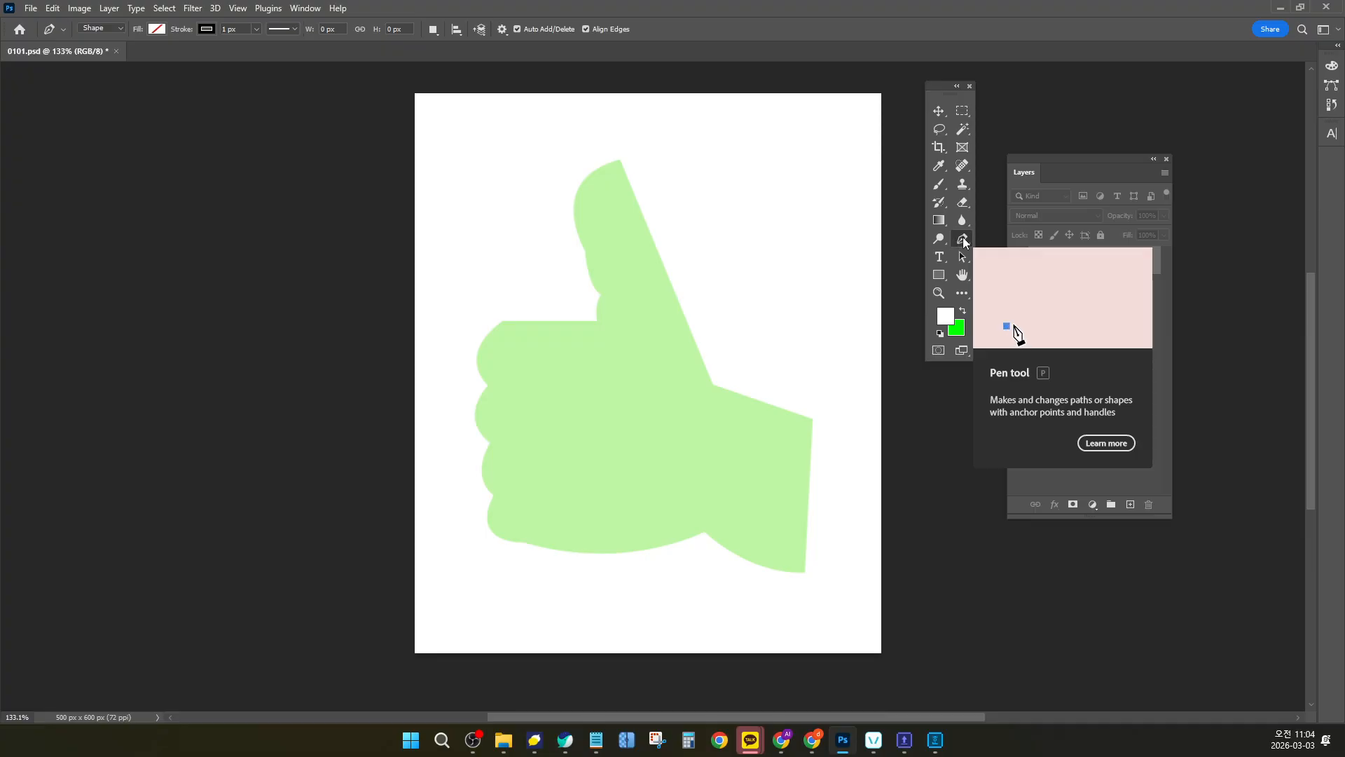
click(121, 29)
click(120, 29)
click(121, 29)
click(121, 29)
click(121, 30)
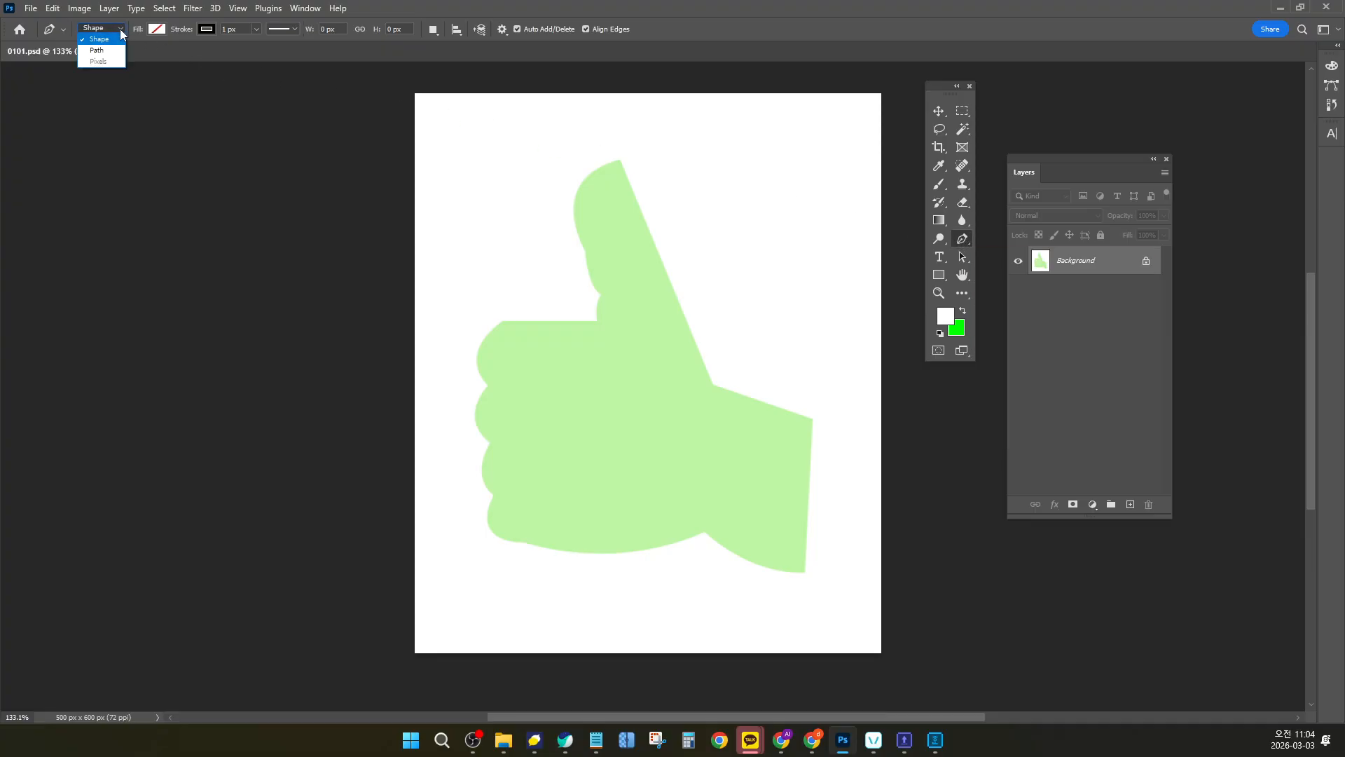
click(121, 30)
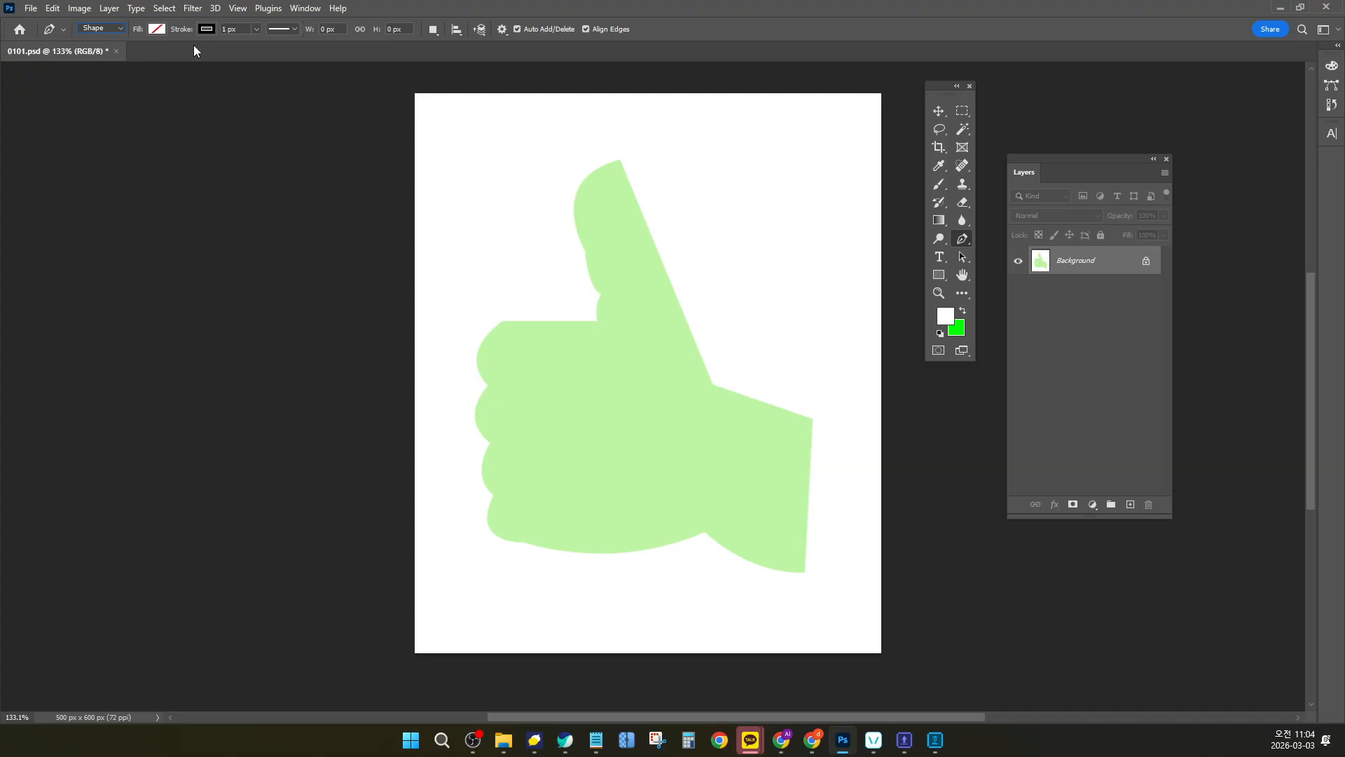
click(158, 31)
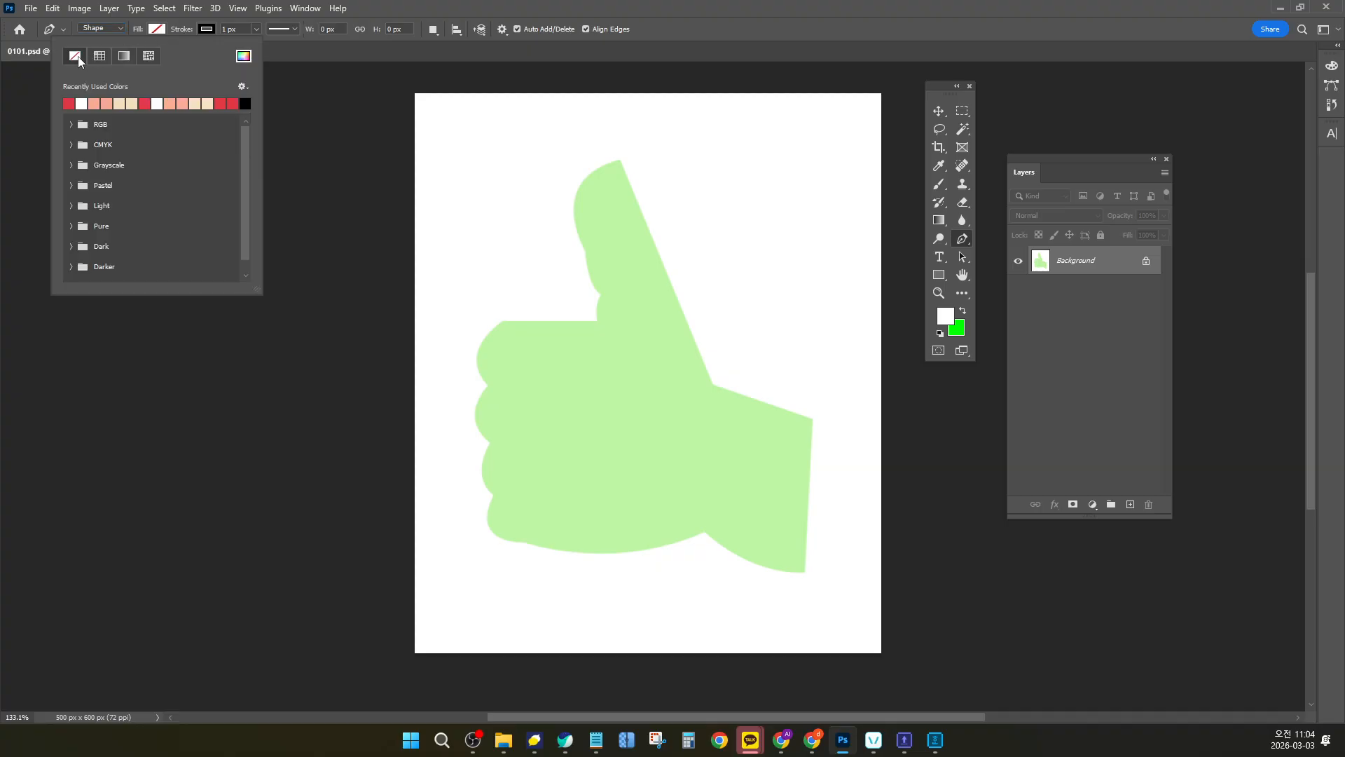
click(157, 30)
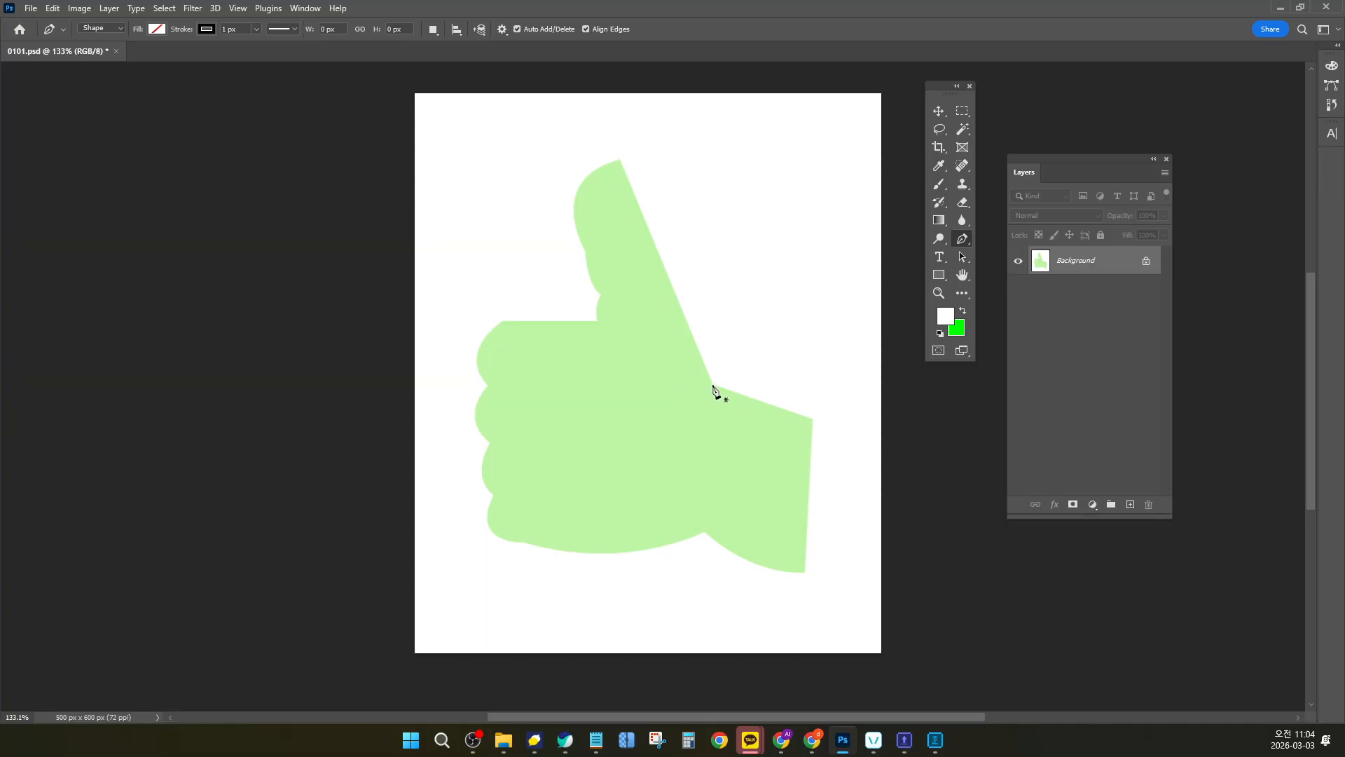
Set the Pen tool's shape fill to the recently used red
click(157, 29)
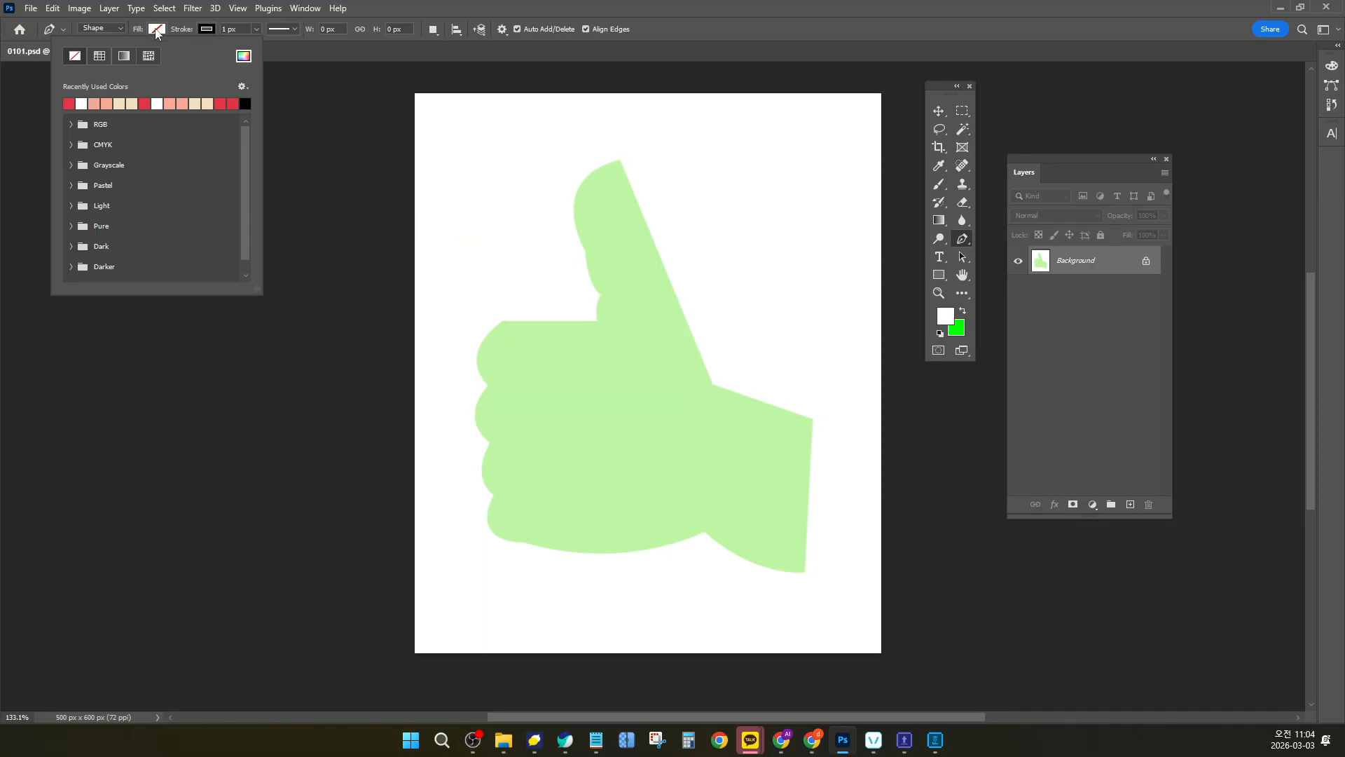
click(99, 55)
click(219, 103)
click(157, 29)
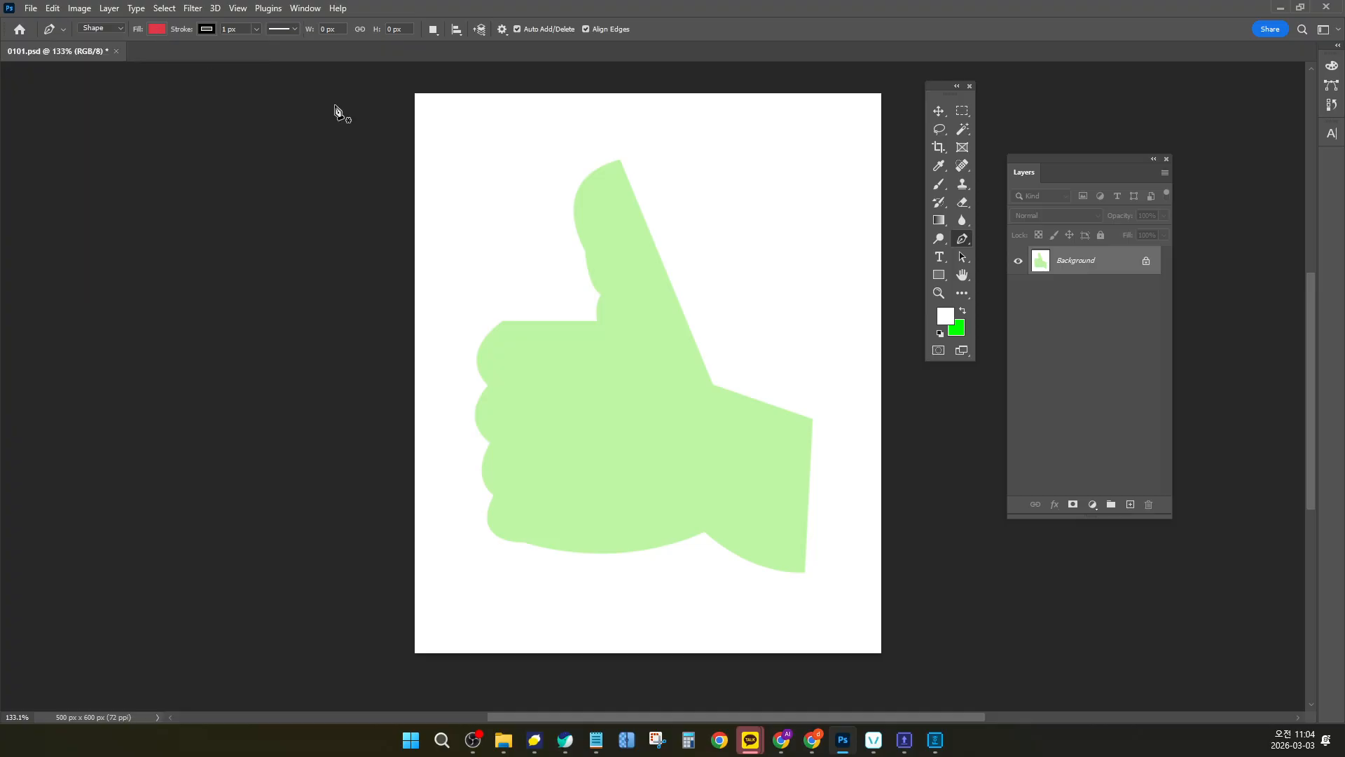
Draw a red-filled open path from the thumb tip through the wrist's upper corners to its lower corner, about 204 px wide and 440 px high
click(620, 160)
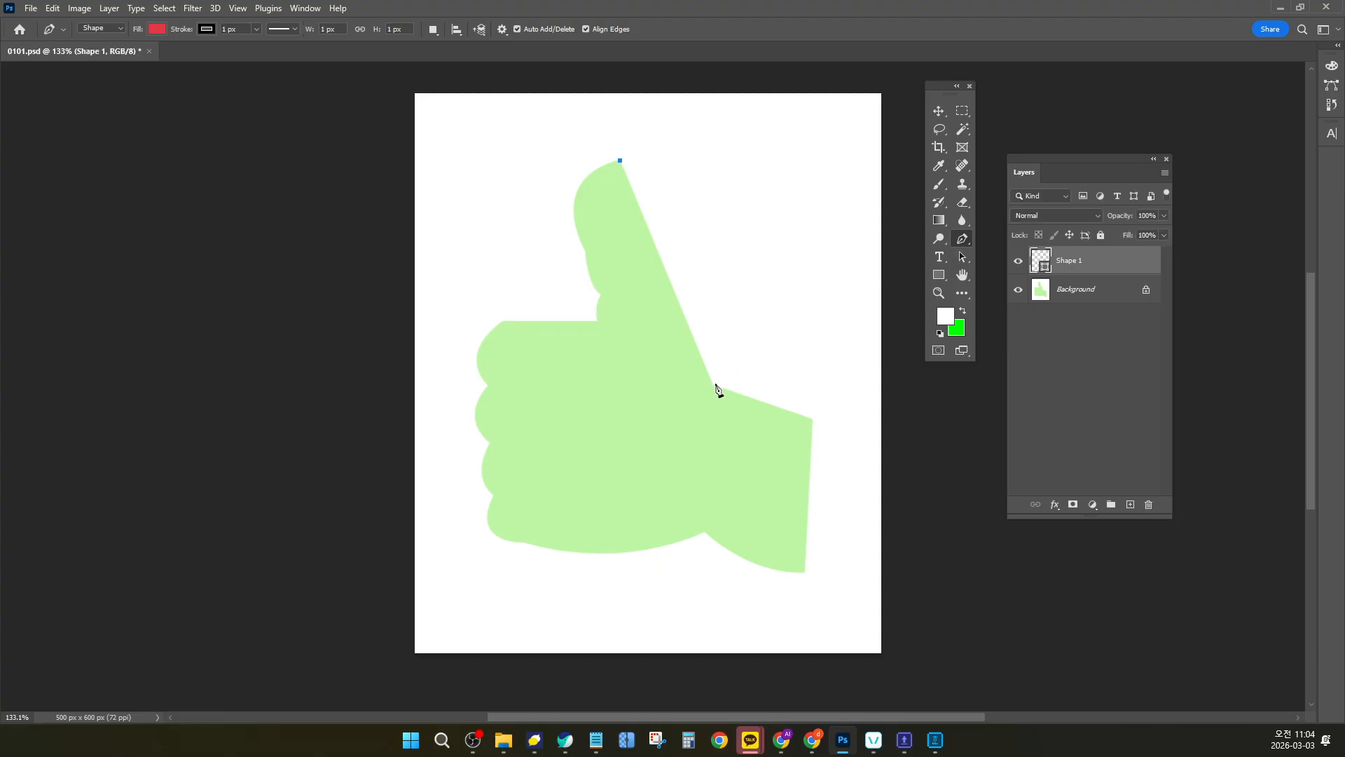
click(713, 383)
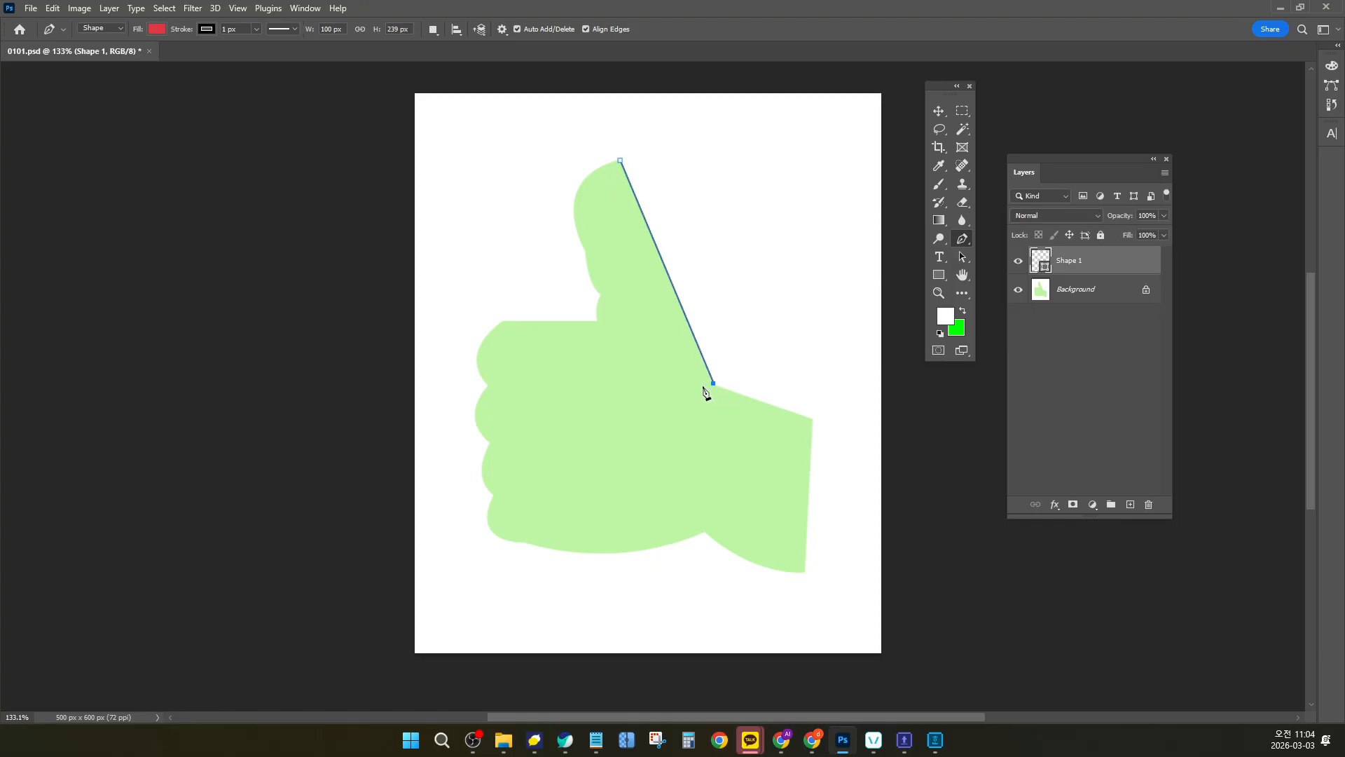
click(809, 419)
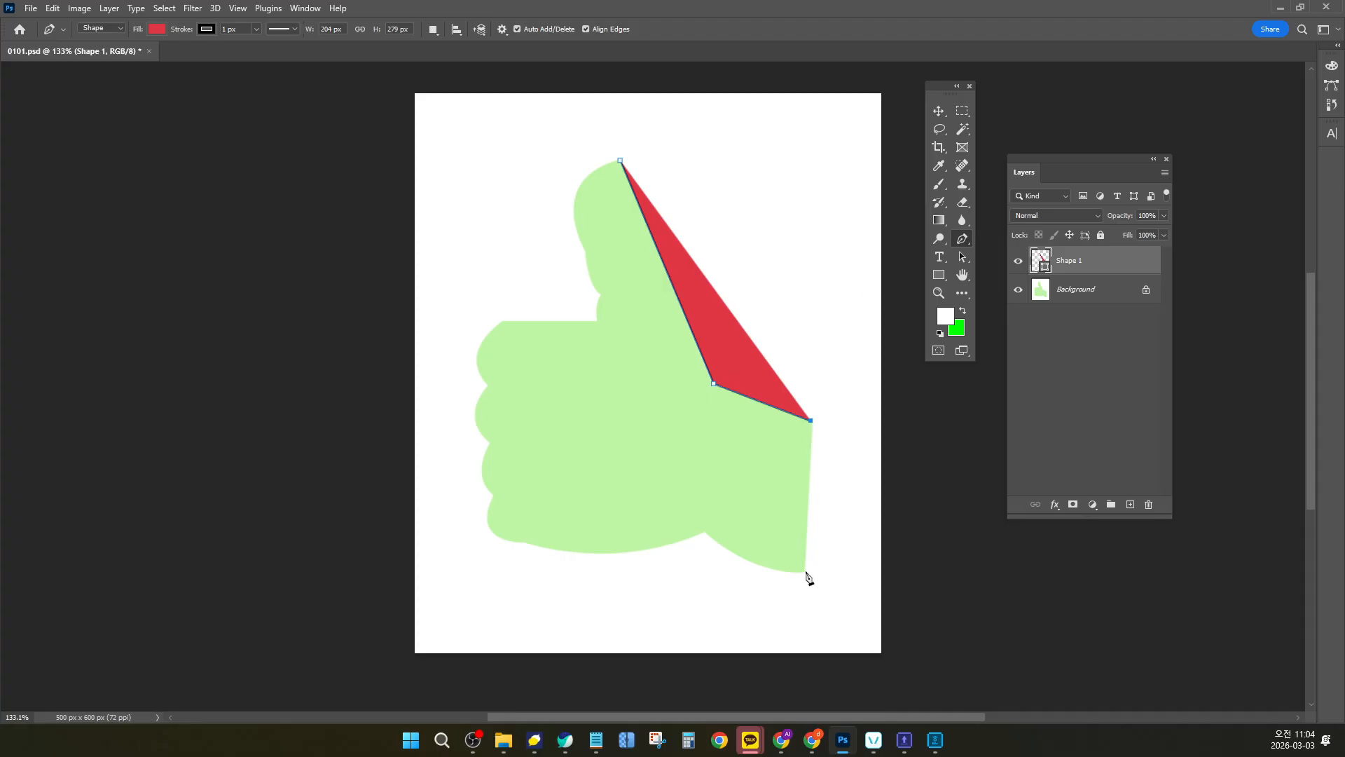
click(805, 572)
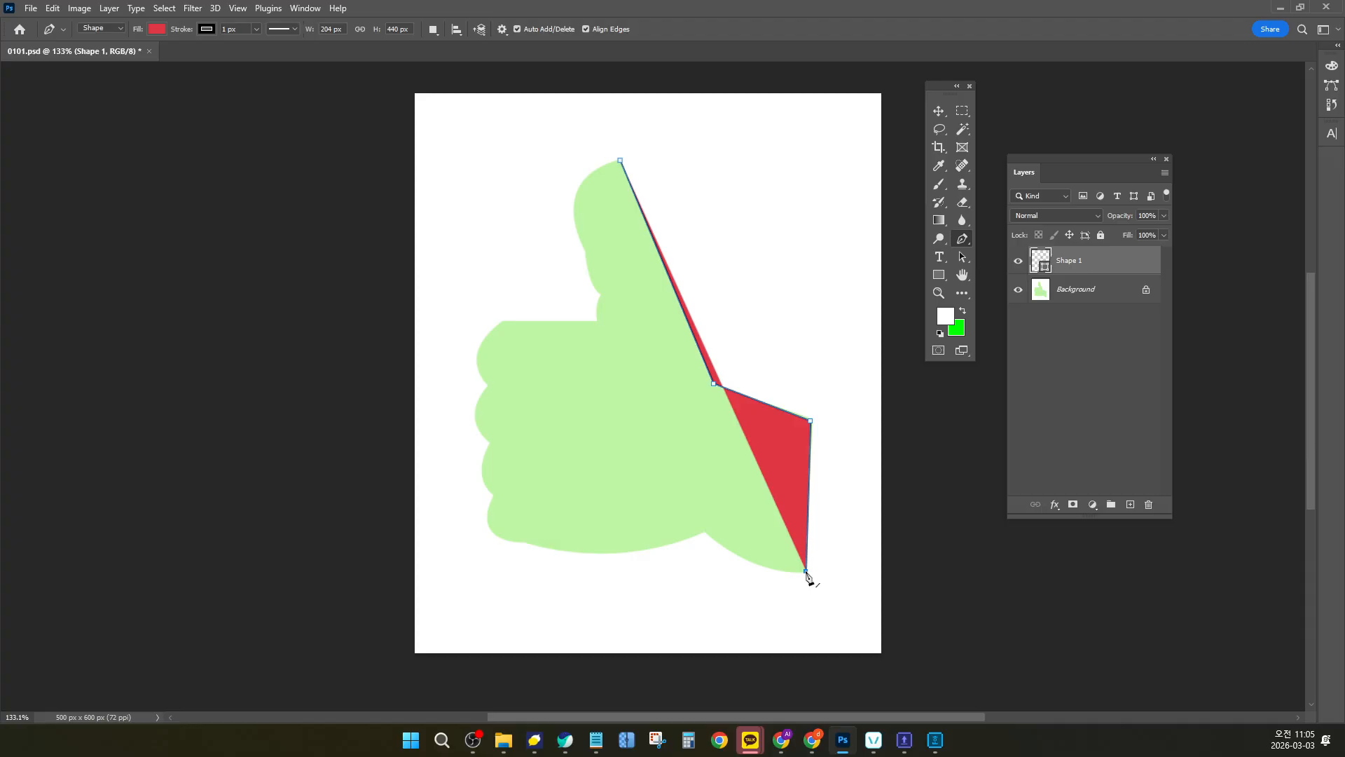
Set the red-filled open path's fill to No Color
click(156, 28)
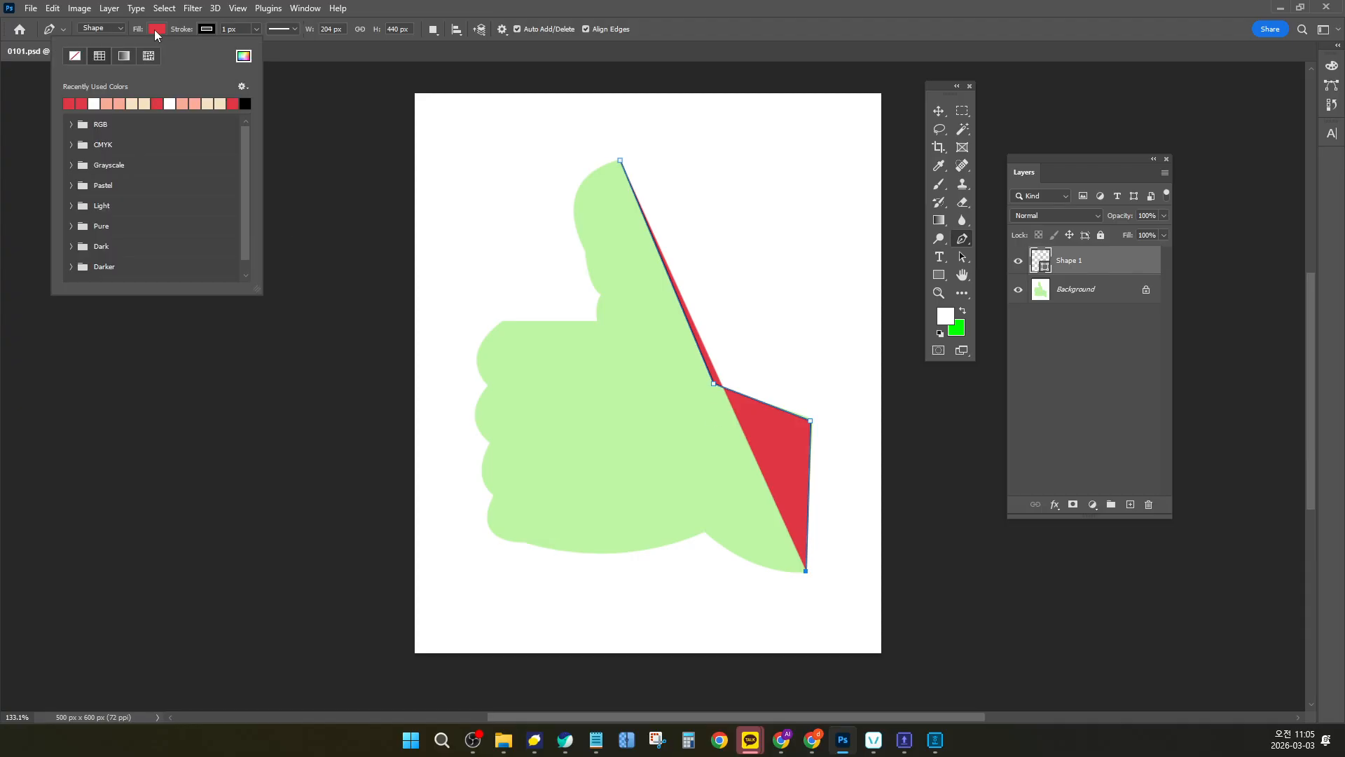
click(76, 55)
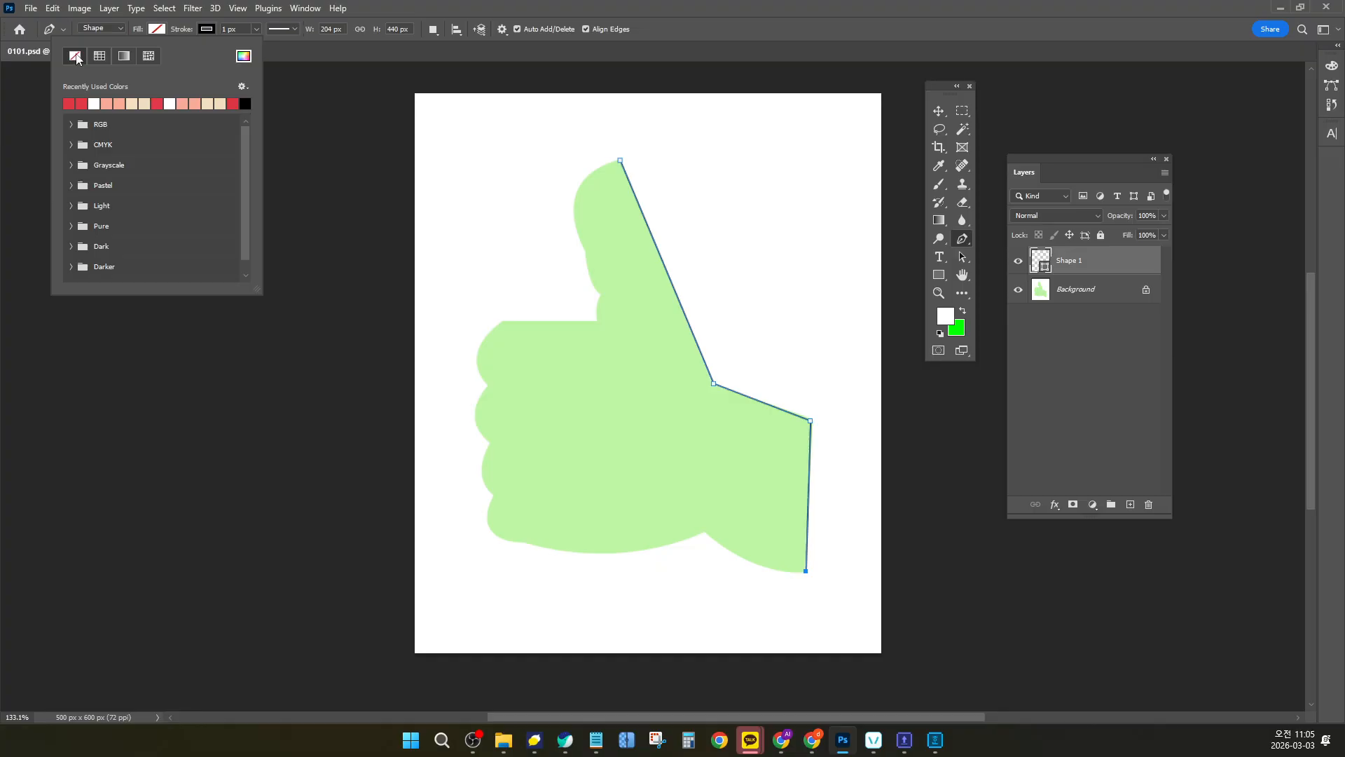
click(155, 31)
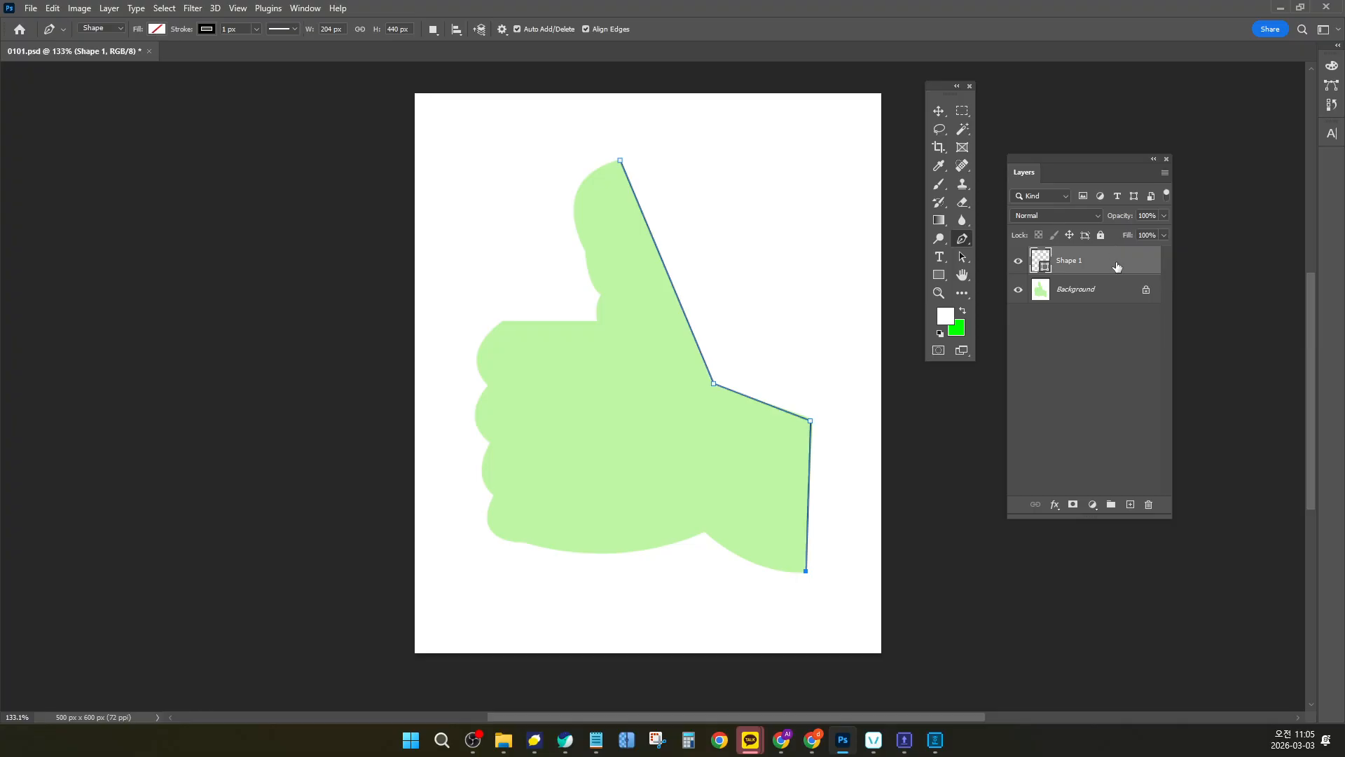
Deselect the unfilled path's layer, then reselect that shape layer and delete it
click(1106, 374)
click(1128, 269)
key(Delete)
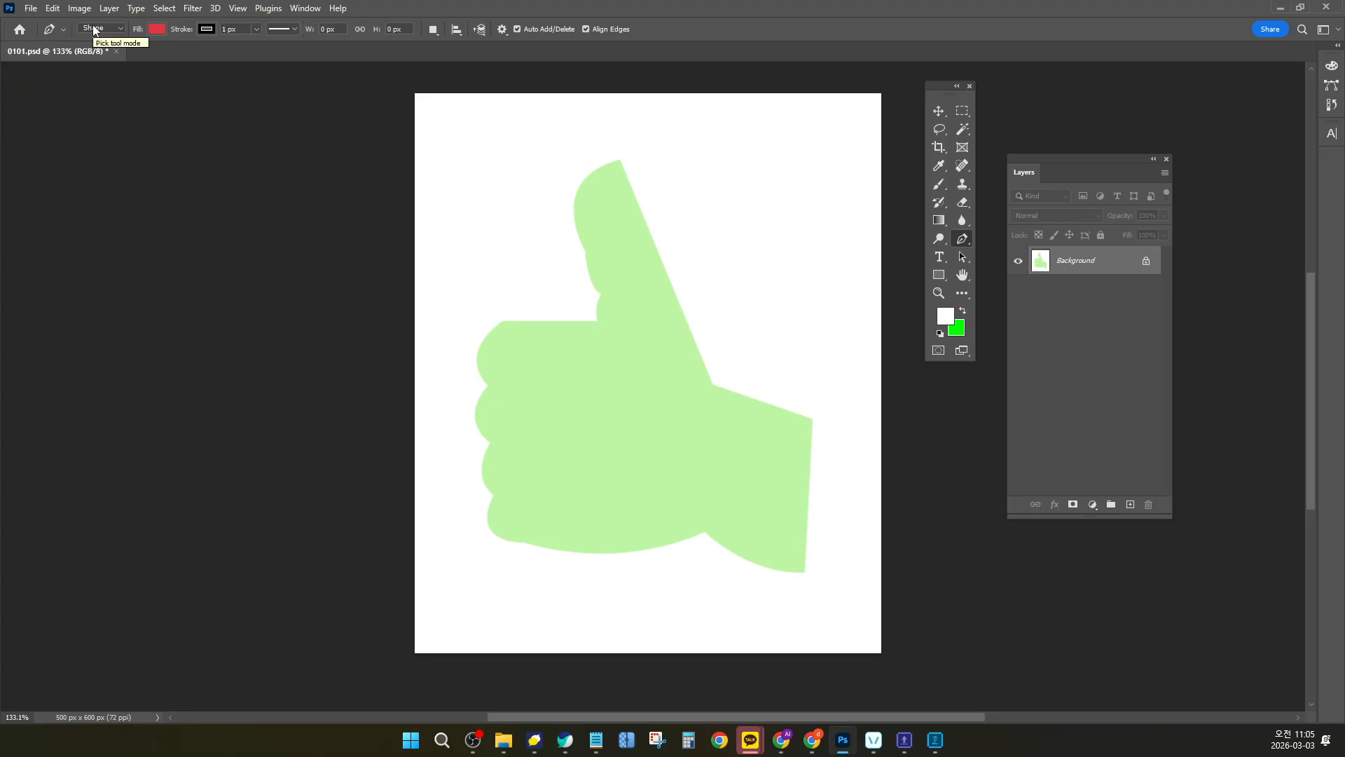
Set the Pen tool's fill for new shapes to No Color
click(157, 29)
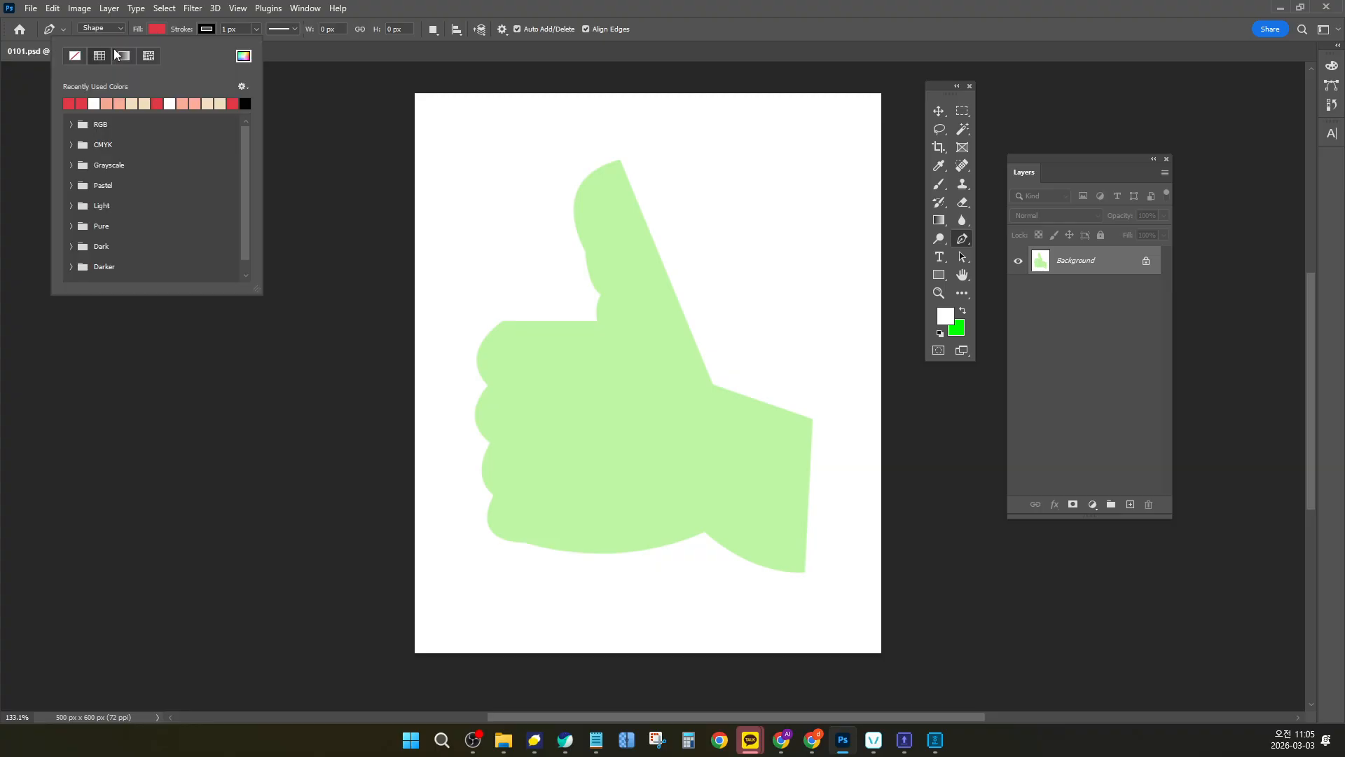
click(75, 55)
click(158, 31)
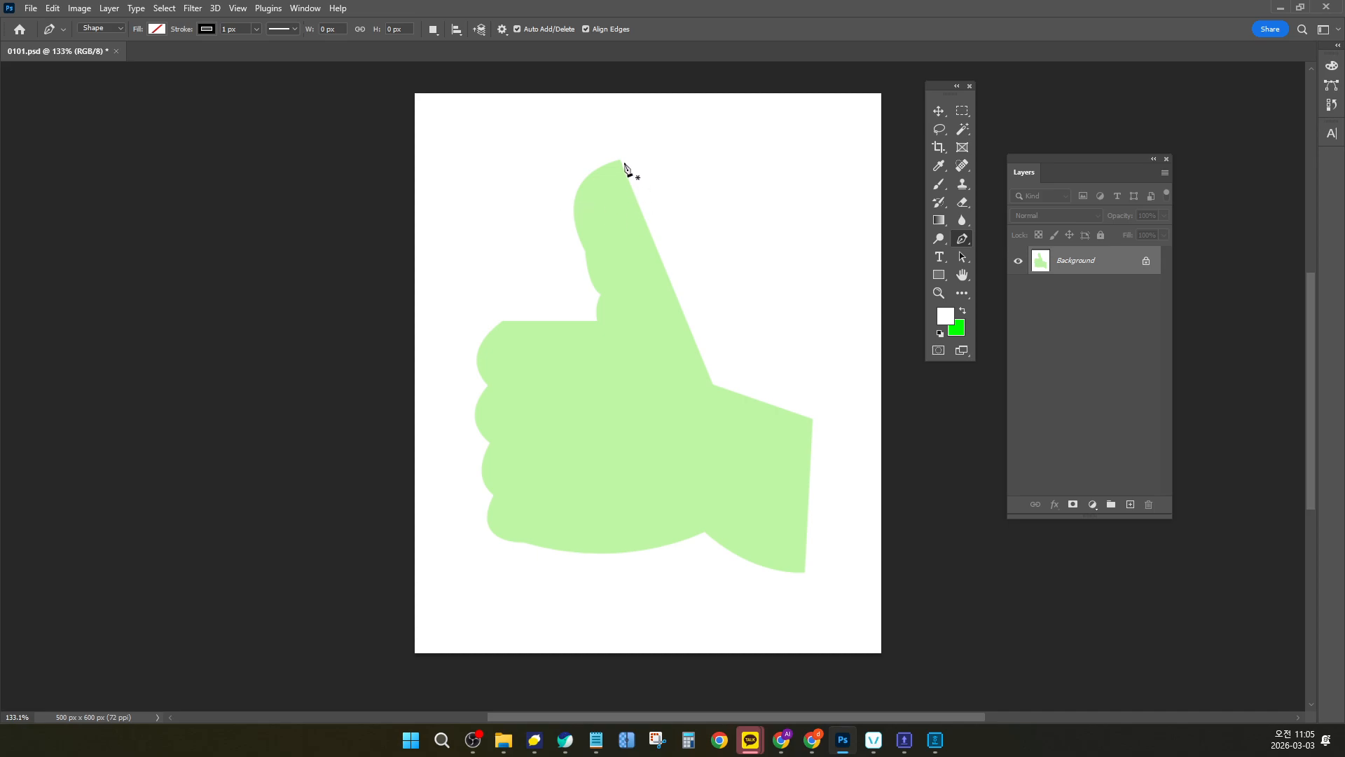
Trace straight segments from the thumb tip to the wrist's lower corner, about 206 px wide and 440 px high
click(622, 161)
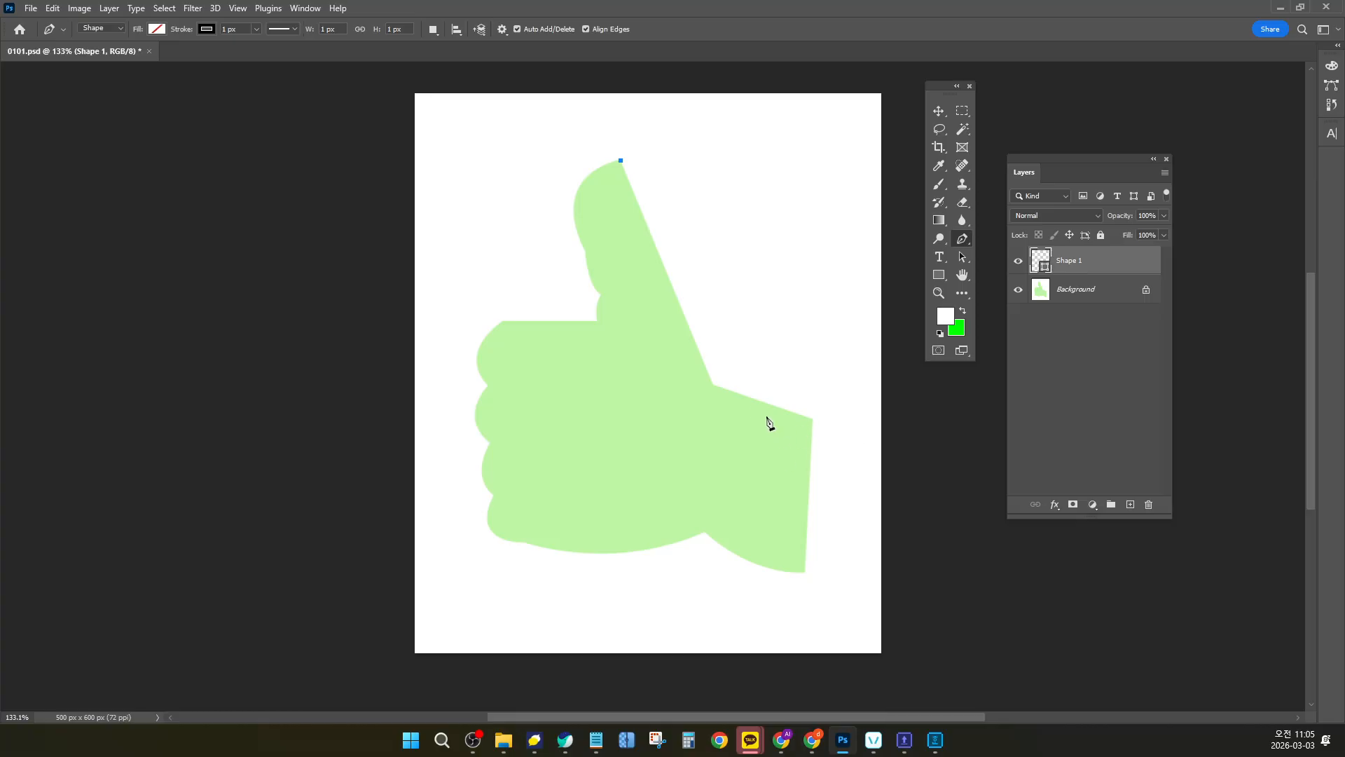
click(712, 384)
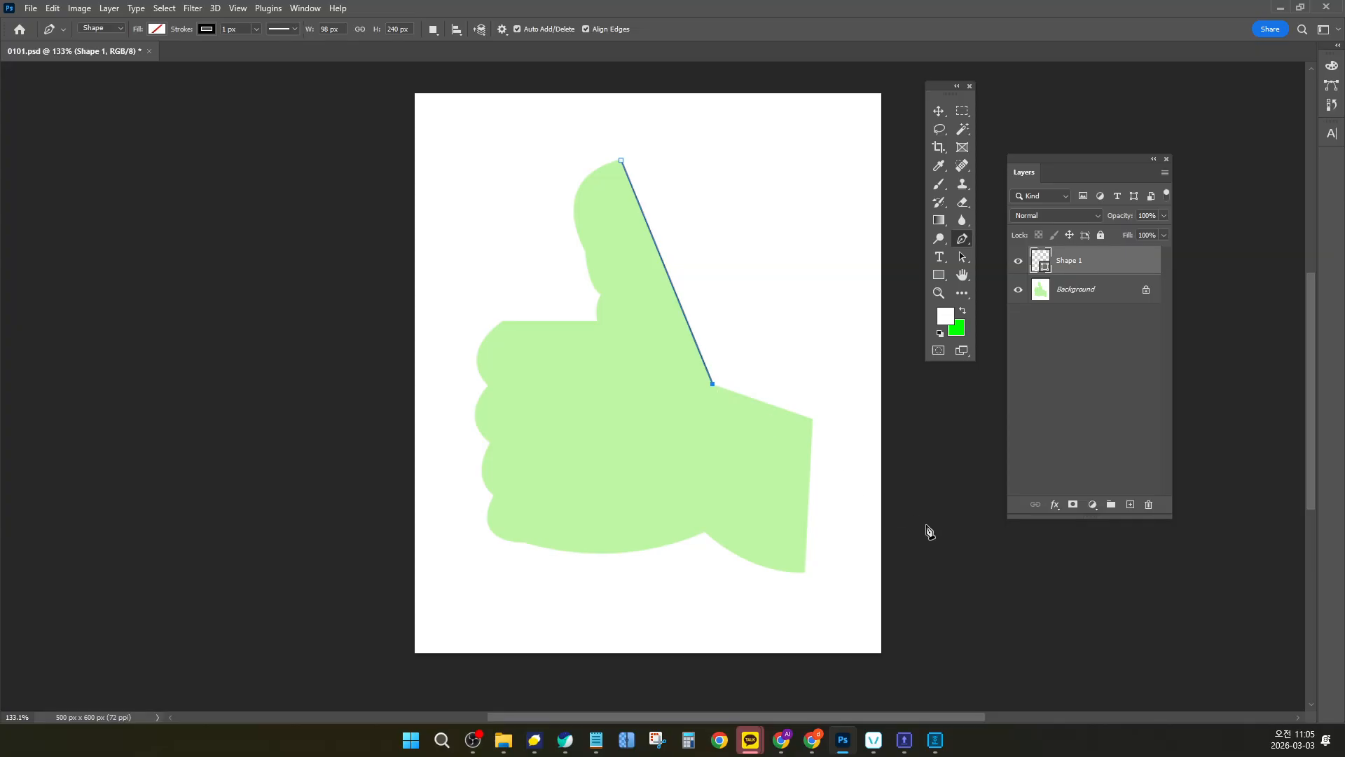
click(814, 419)
click(805, 571)
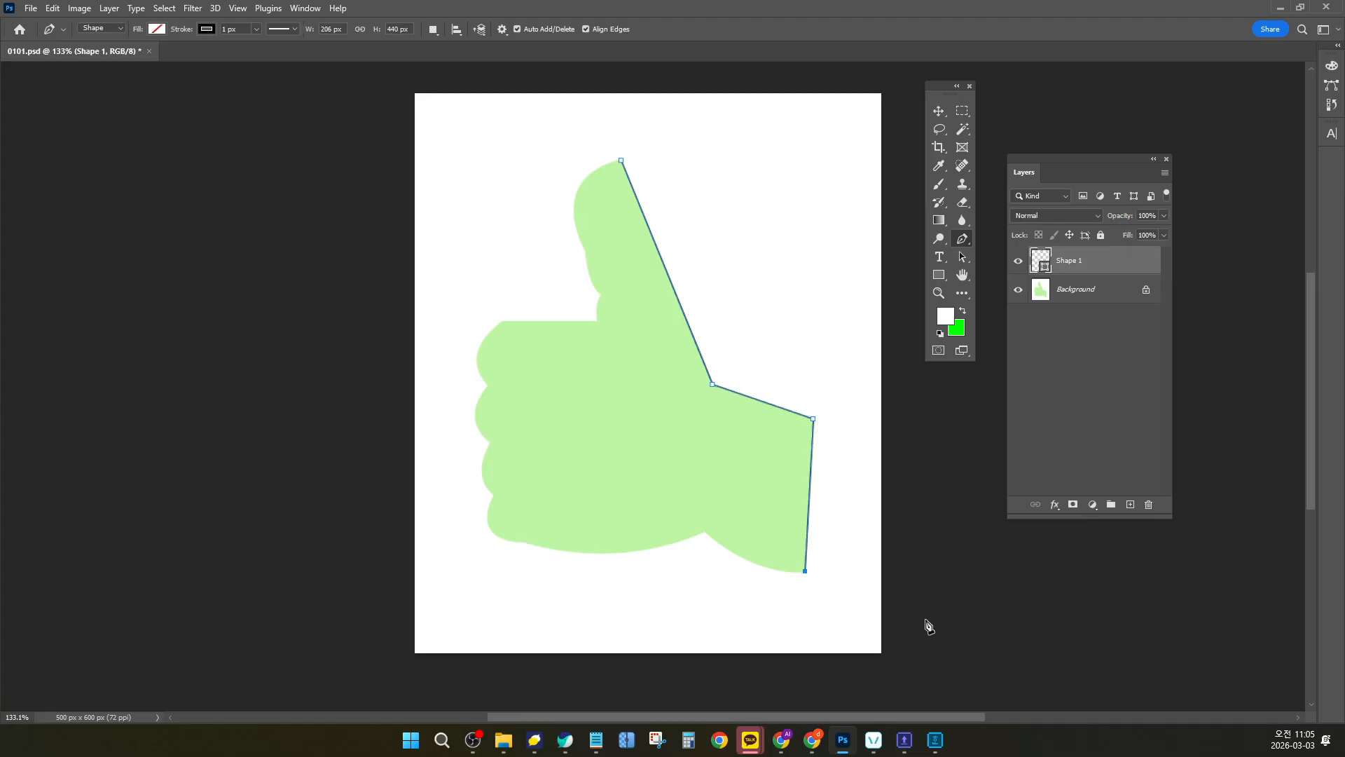
Extend the path with a curved segment along the wrist's underside to the notch where it meets the fist
scroll(834, 589, down, 3)
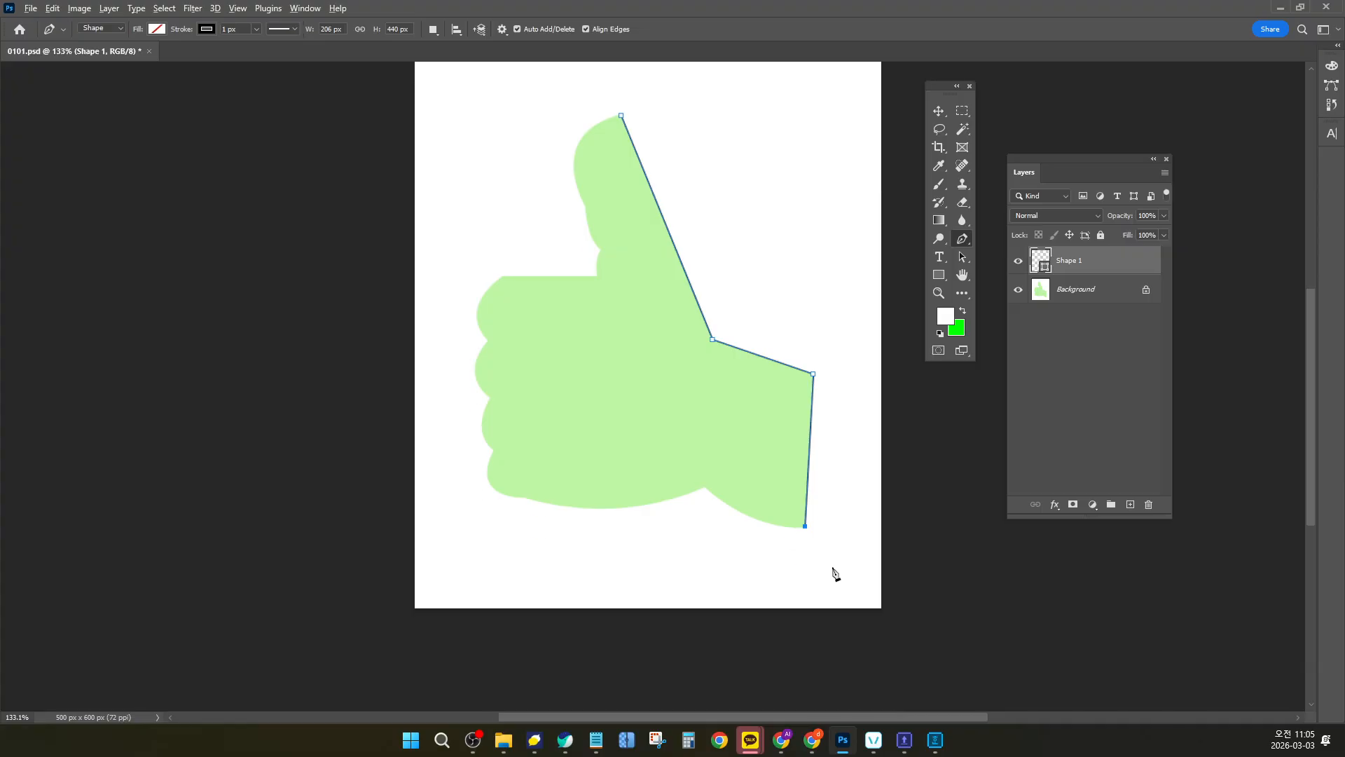
scroll(834, 573, up, 2)
scroll(832, 445, down, 3)
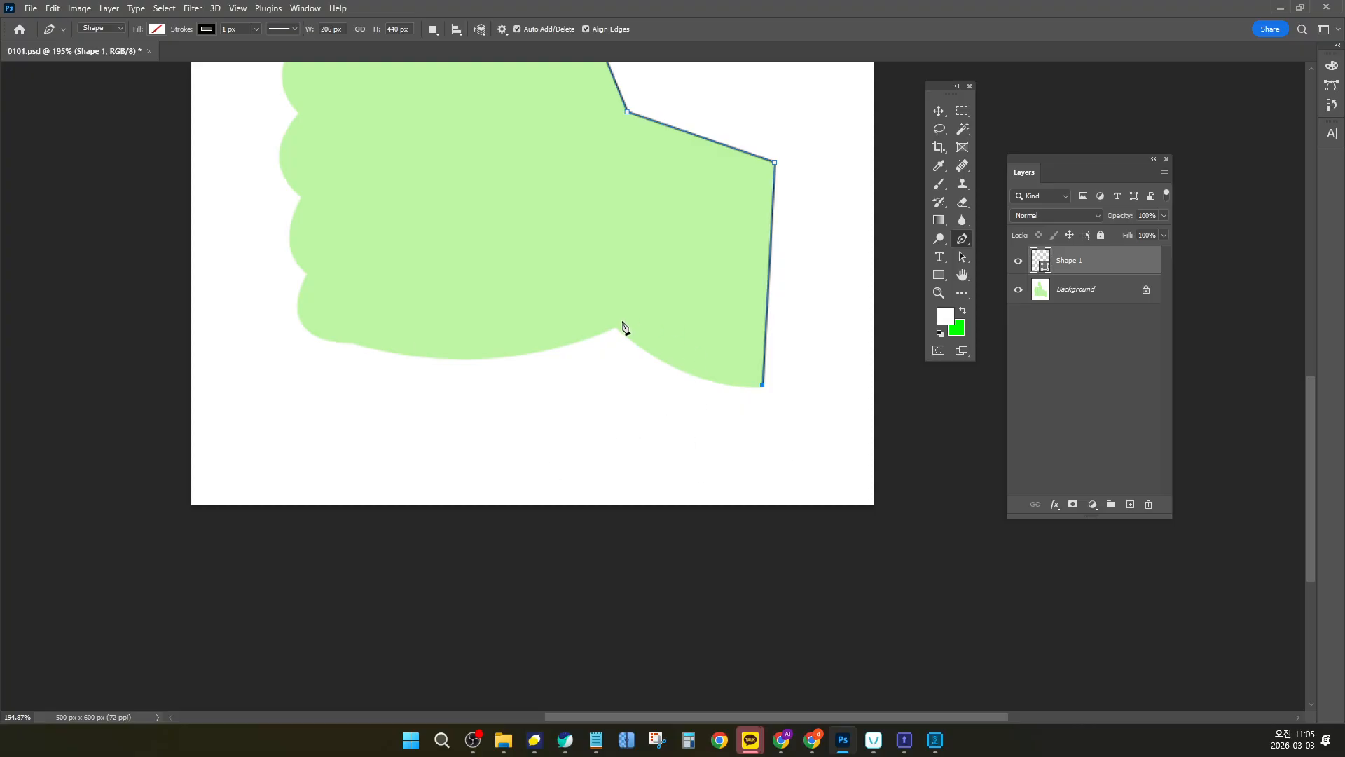
mouse_move(615, 329)
mouse_down()
mouse_move(504, 177)
mouse_move(544, 207)
mouse_move(469, 210)
mouse_move(507, 210)
mouse_move(496, 244)
mouse_move(529, 243)
mouse_move(508, 257)
mouse_move(521, 257)
mouse_up()
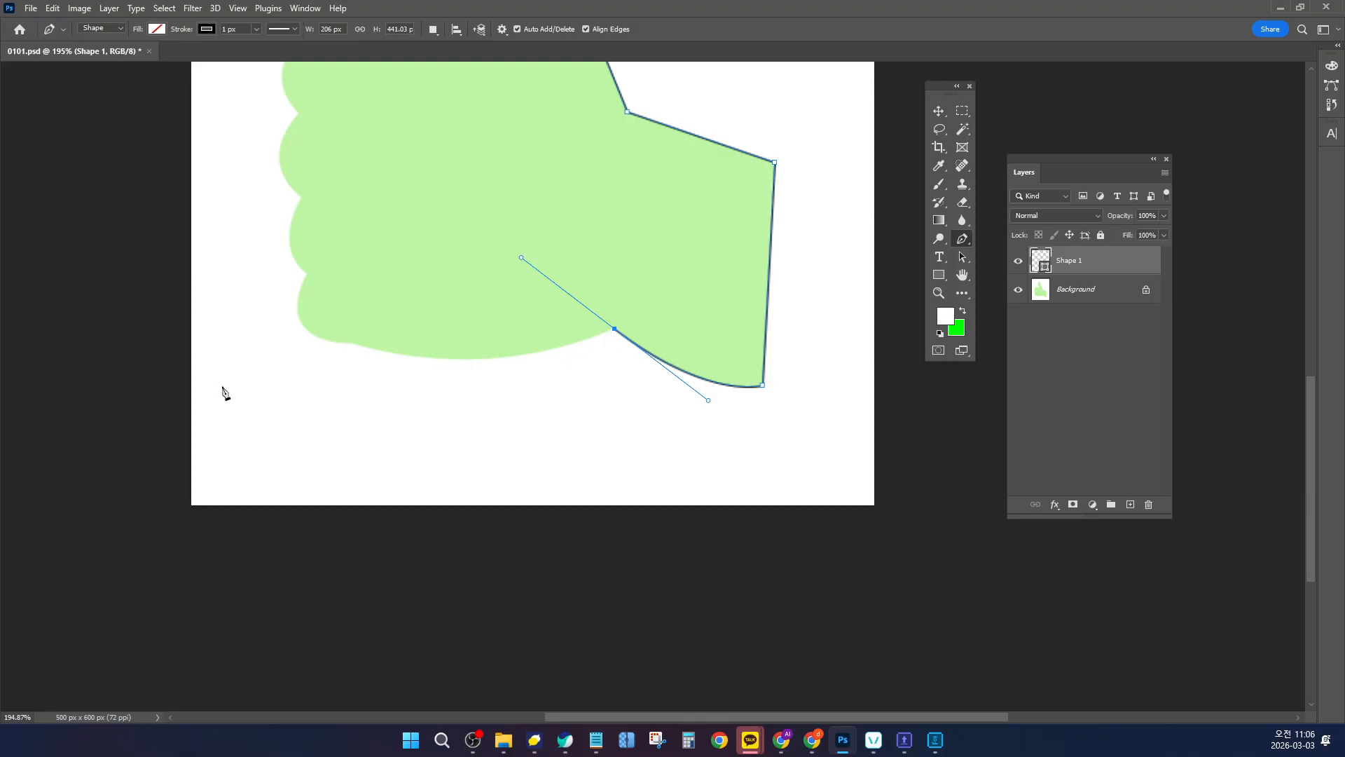
Make the notch anchor a corner by removing its outgoing handle, and curve the path along the fist's underside to the little finger
click(349, 343)
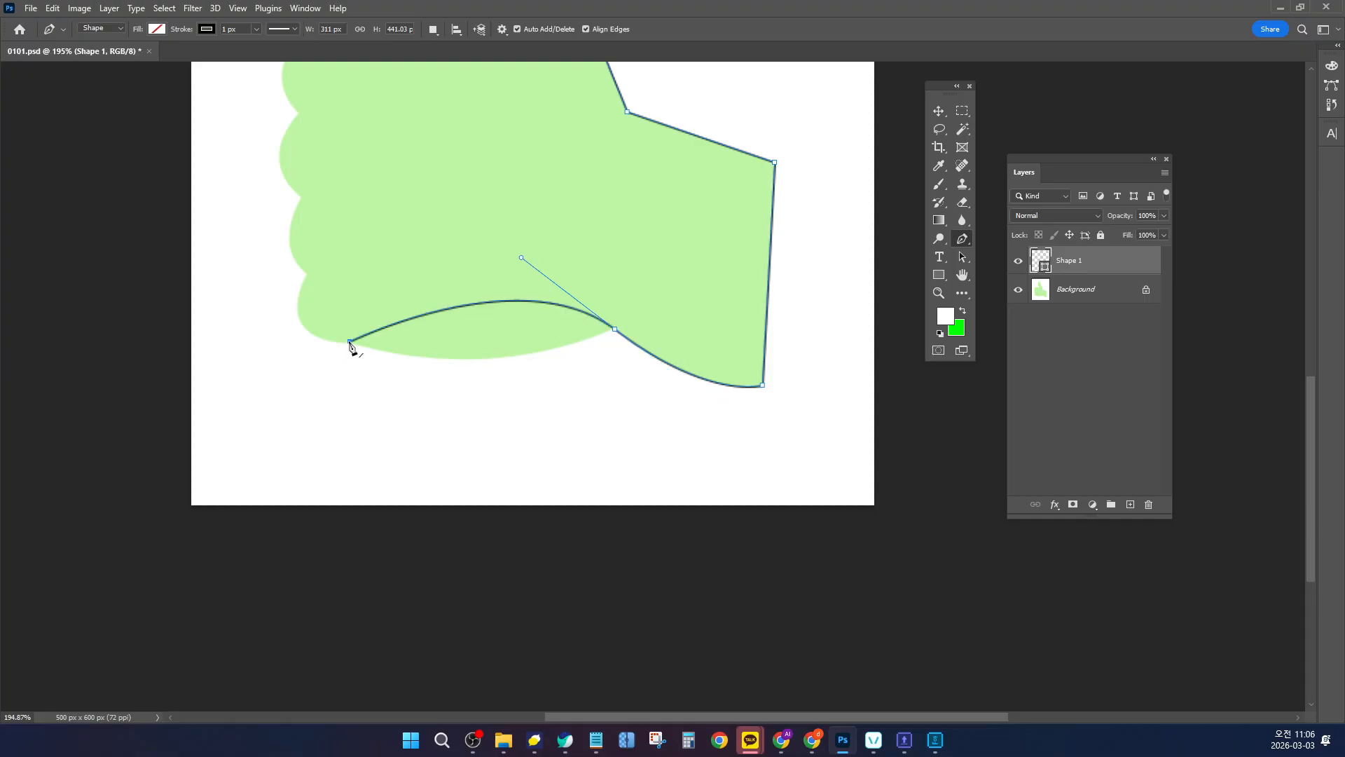
key(ctrl+z)
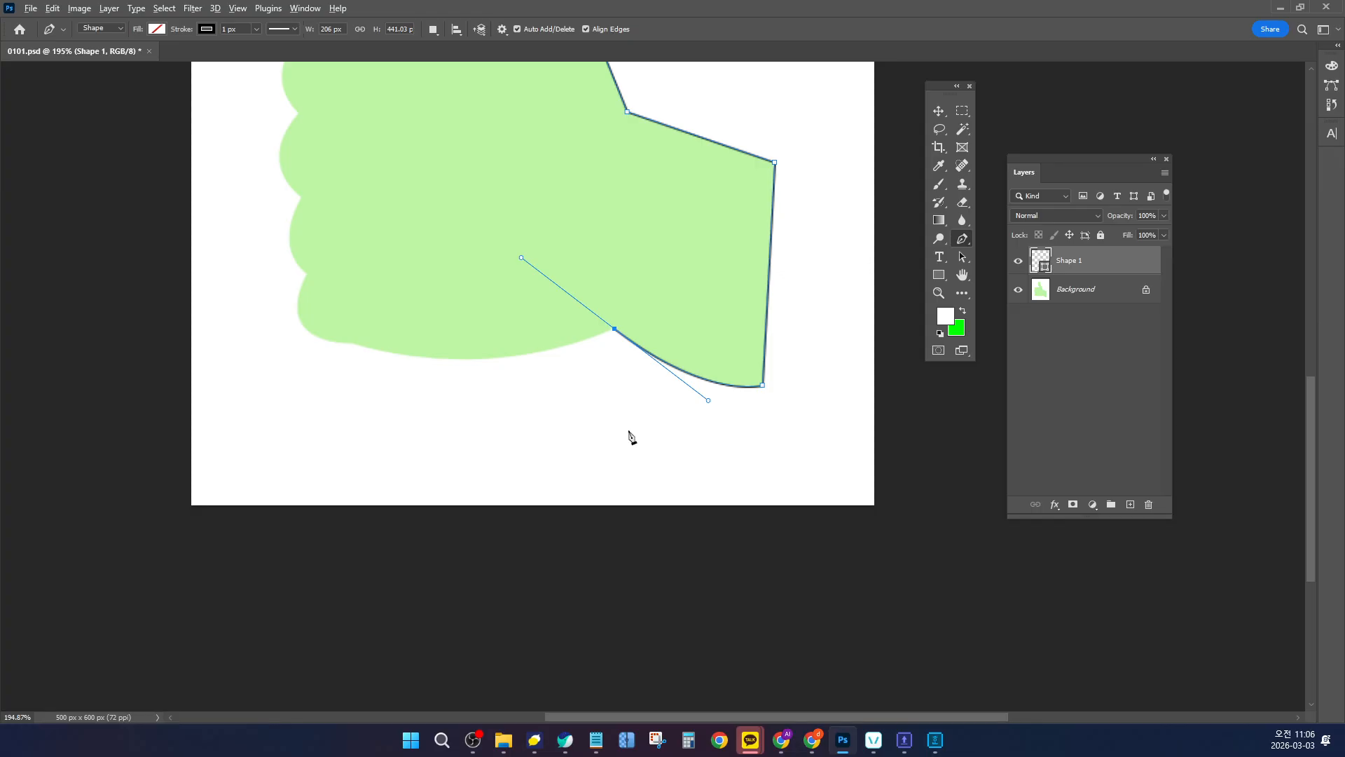
click(615, 330)
click(350, 344)
mouse_move(351, 349)
mouse_down()
mouse_move(201, 300)
mouse_move(225, 301)
mouse_move(194, 304)
mouse_move(210, 302)
mouse_up()
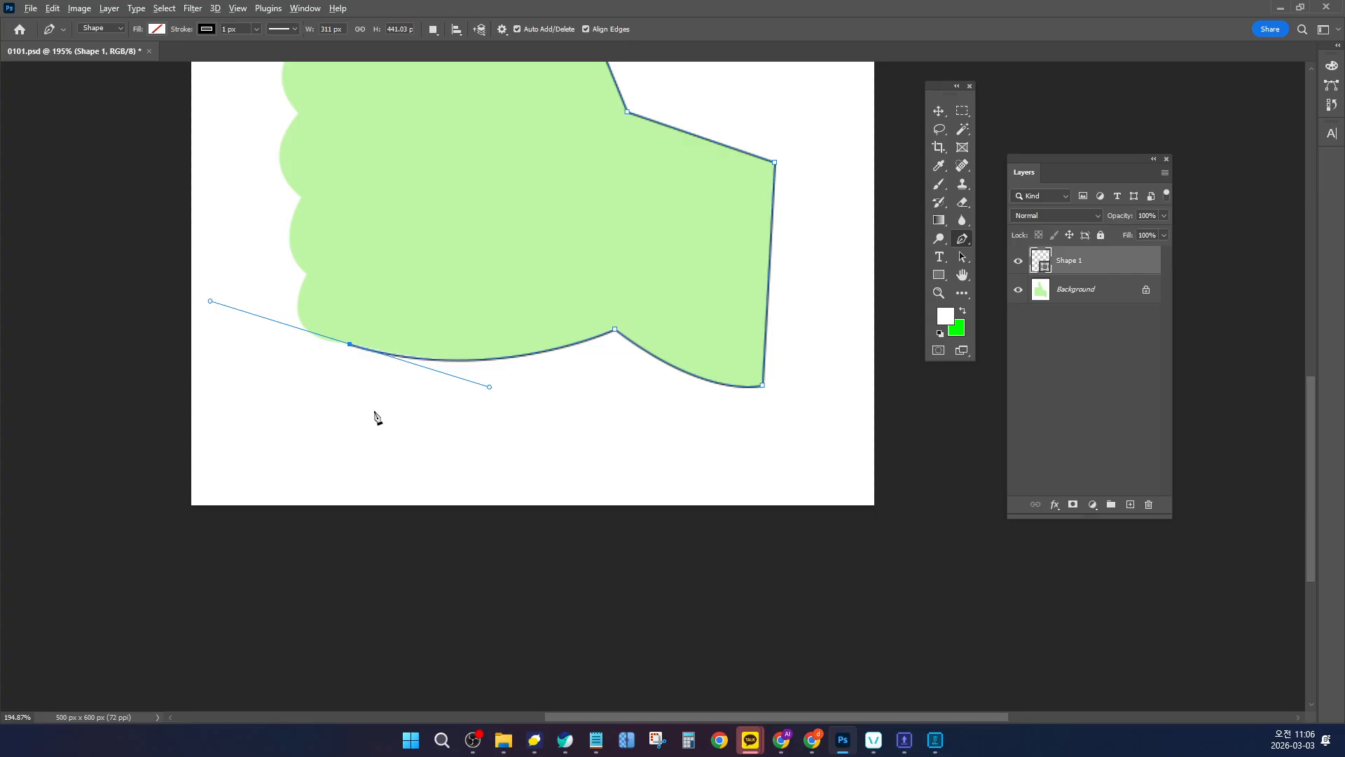
Trace the little finger's rounded outline with one curve, removing the outgoing handles at both of its end anchors
click(350, 345)
drag(308, 275, 343, 203)
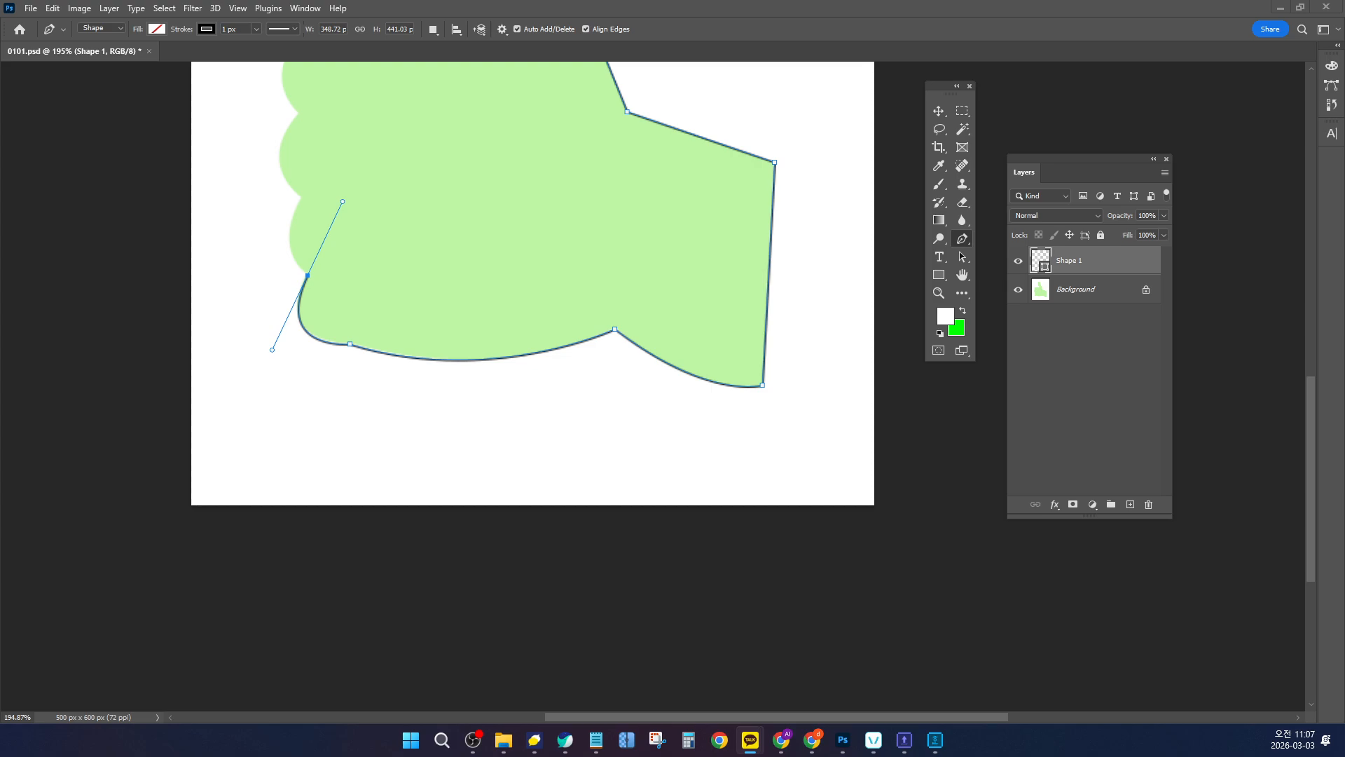
click(346, 305)
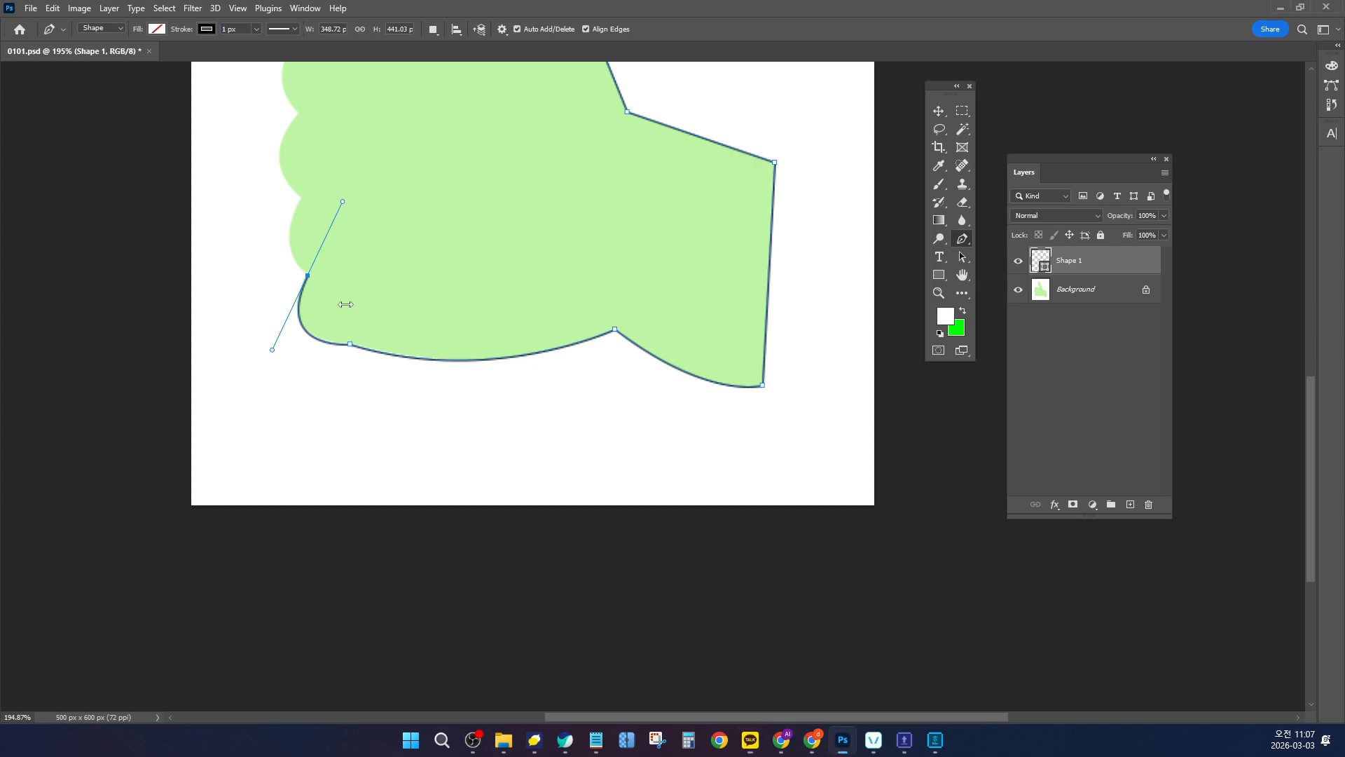
click(308, 277)
Trace the three remaining finger bumps up to the fist's top edge with curved segments, removing each end anchor's outgoing handle
scroll(414, 330, up, 5)
scroll(414, 330, left, 2)
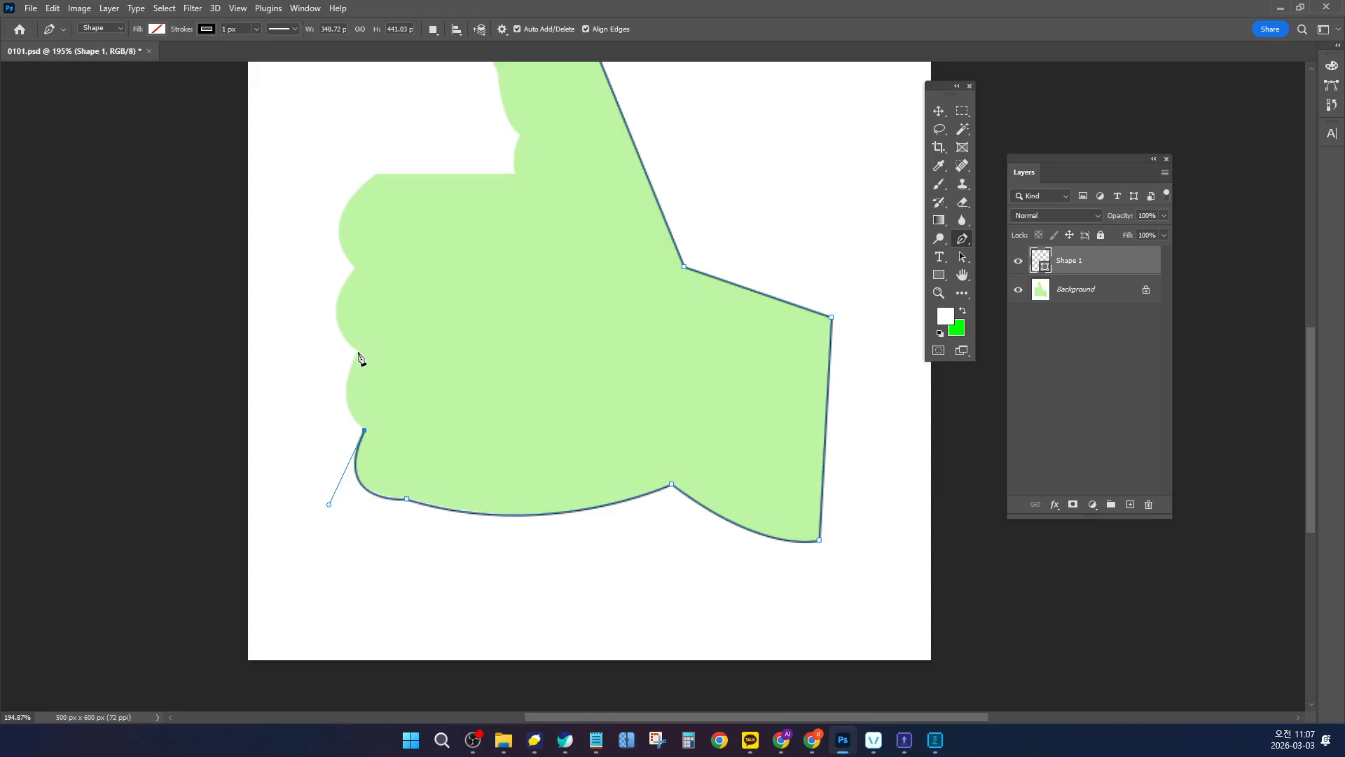
mouse_move(358, 352)
mouse_down()
mouse_move(372, 305)
mouse_move(387, 299)
mouse_up()
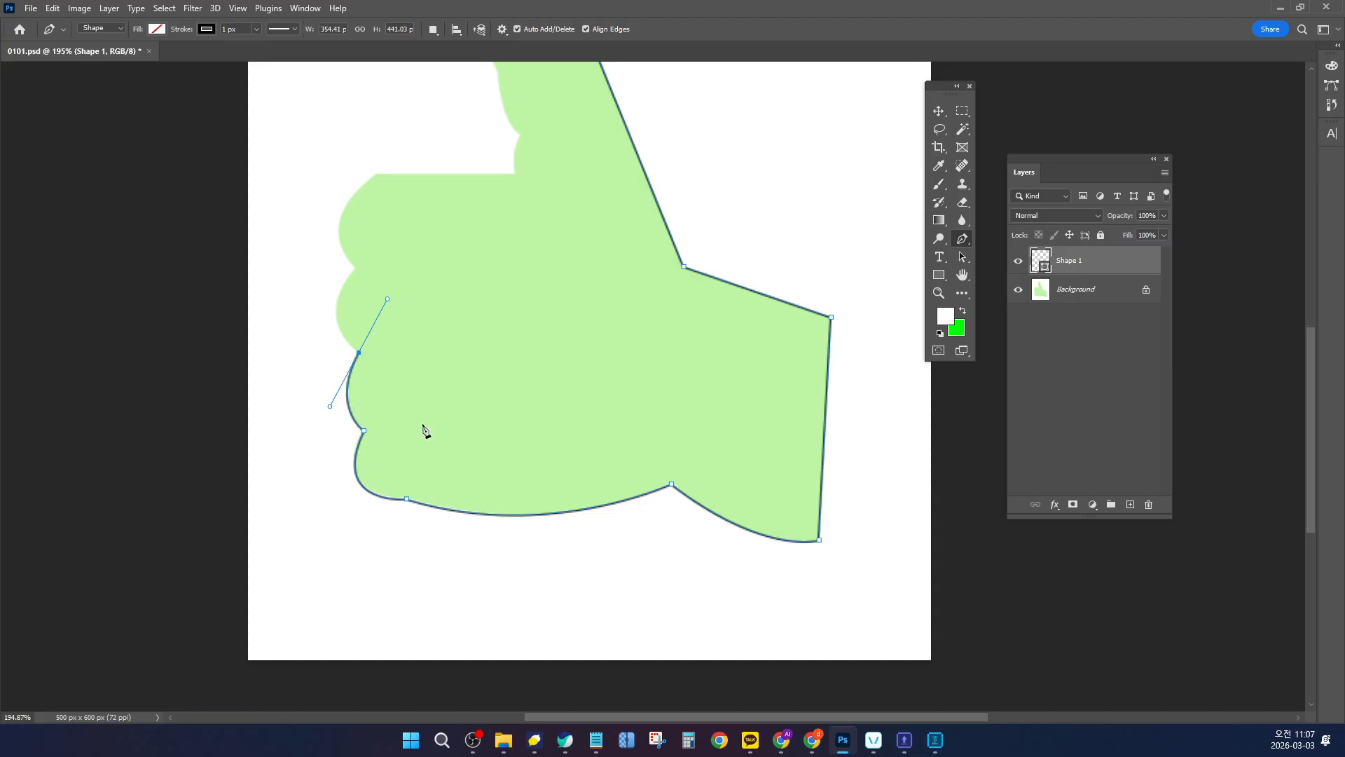
alt+click(359, 352)
drag(355, 269, 398, 216)
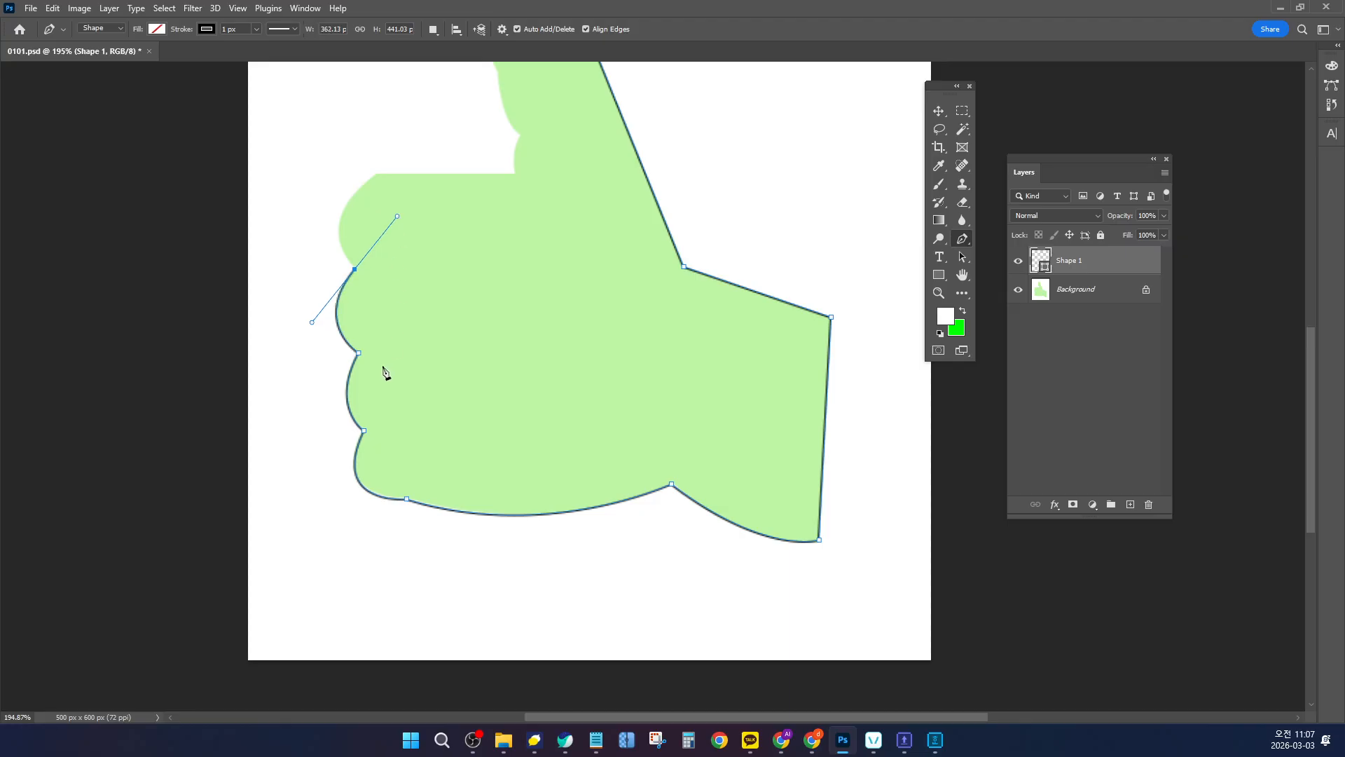
click(355, 270)
drag(379, 174, 453, 131)
click(379, 174)
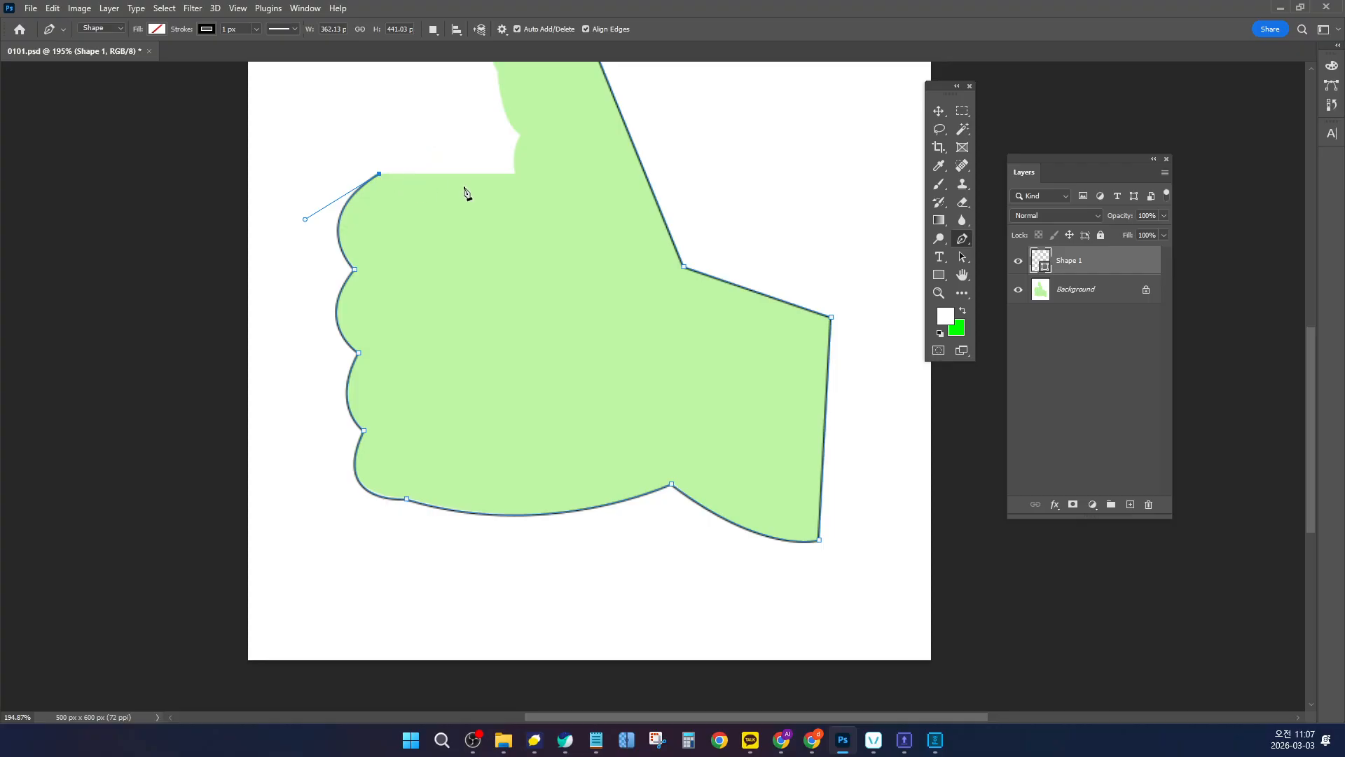
Continue the path straight along the fist's top edge and add the small curve at the thumb's base, ending in a corner anchor
click(514, 172)
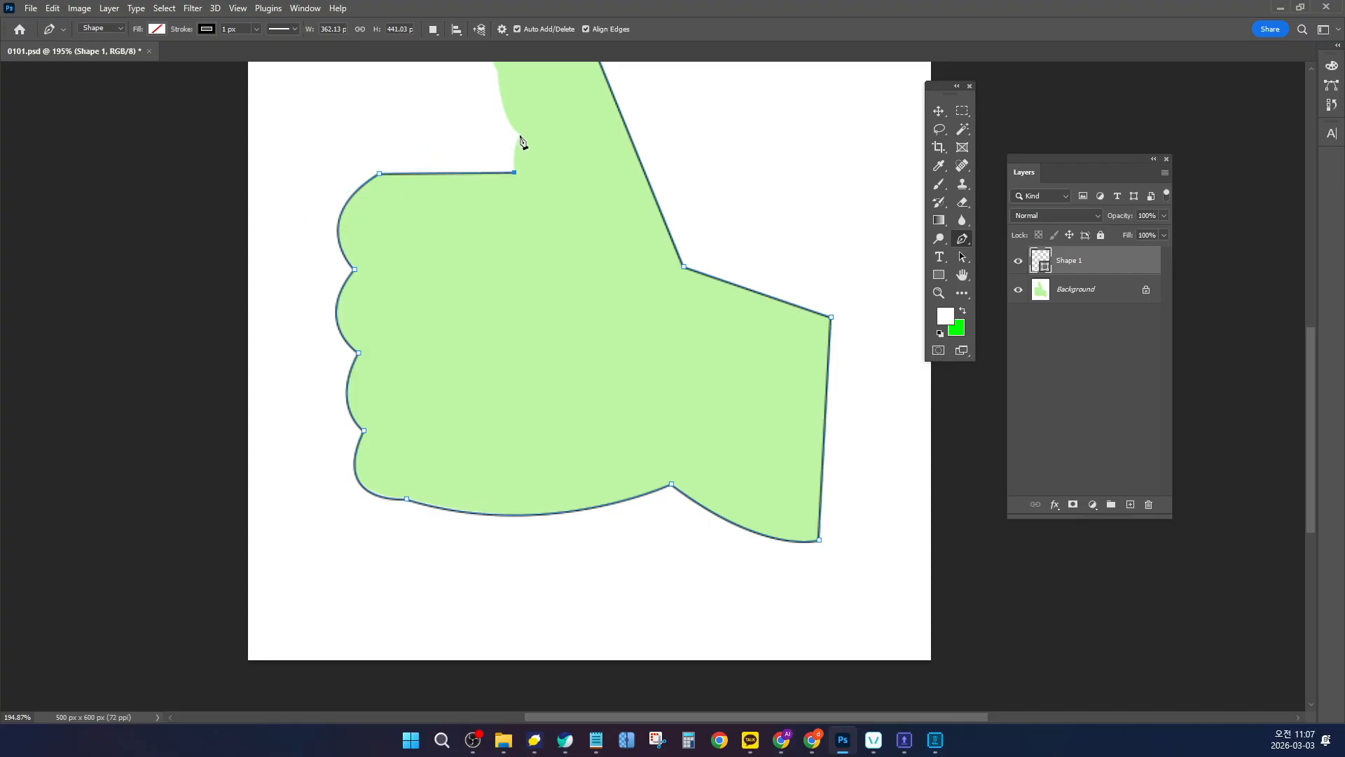
drag(519, 134, 531, 116)
alt+click(520, 136)
drag(574, 178, 604, 372)
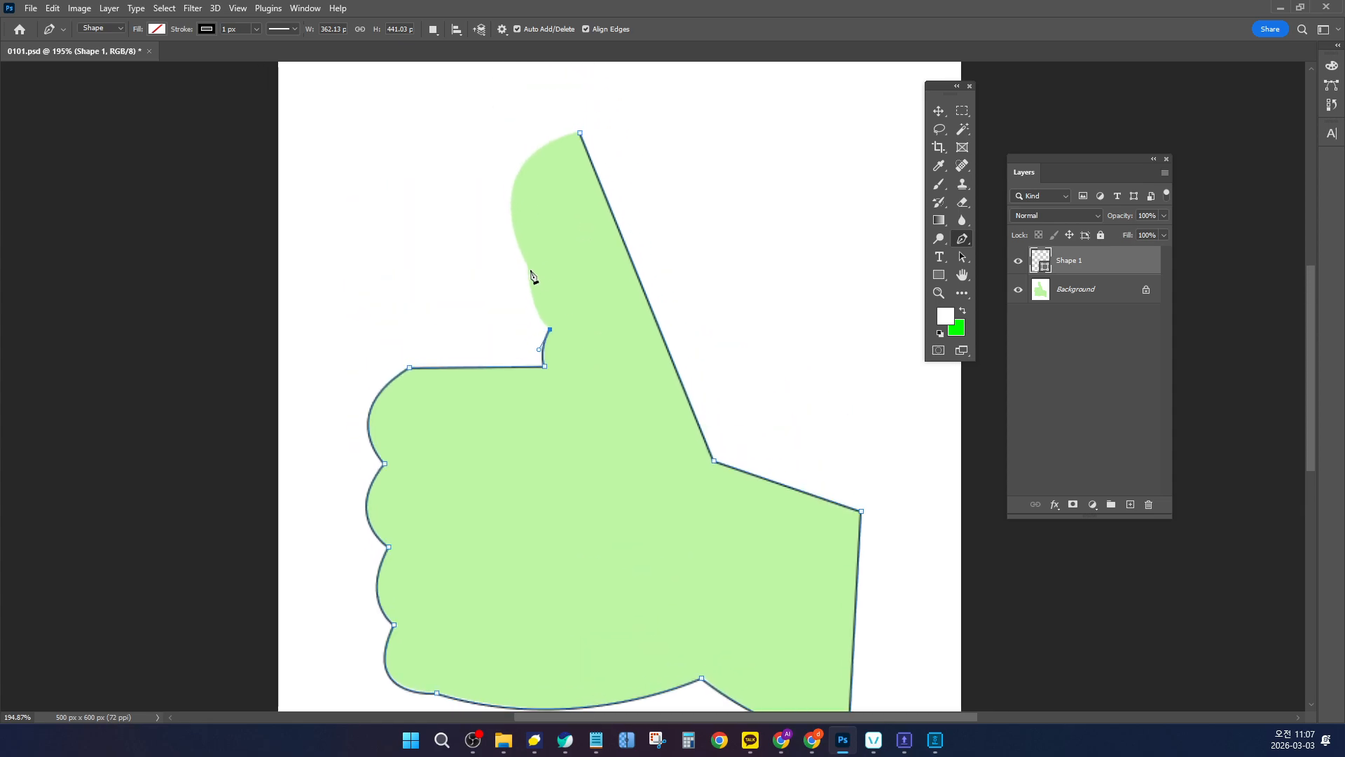
Trace the thumb's outer outline with two curved segments, removing the middle anchor's outgoing handle, and close the path at the thumb-tip anchor
drag(529, 268, 526, 232)
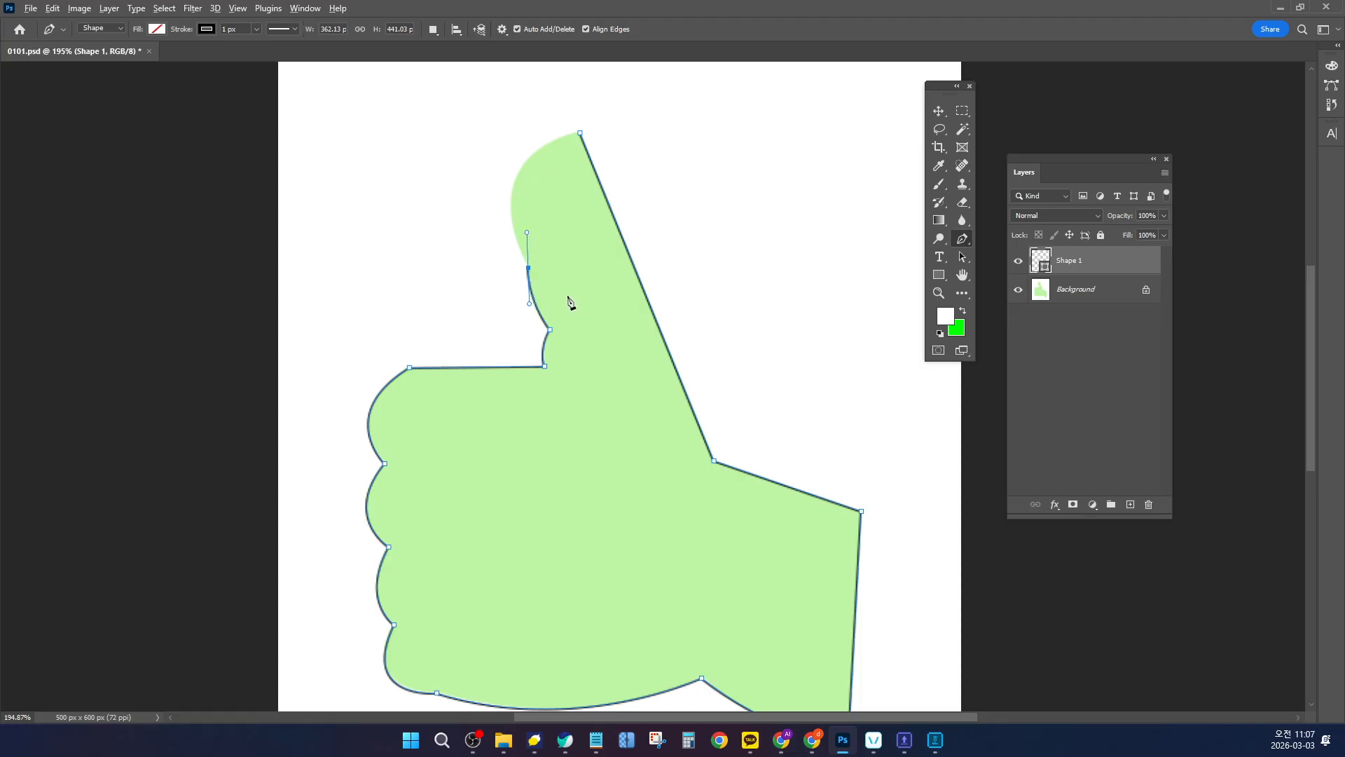
alt+click(529, 268)
drag(580, 133, 696, 105)
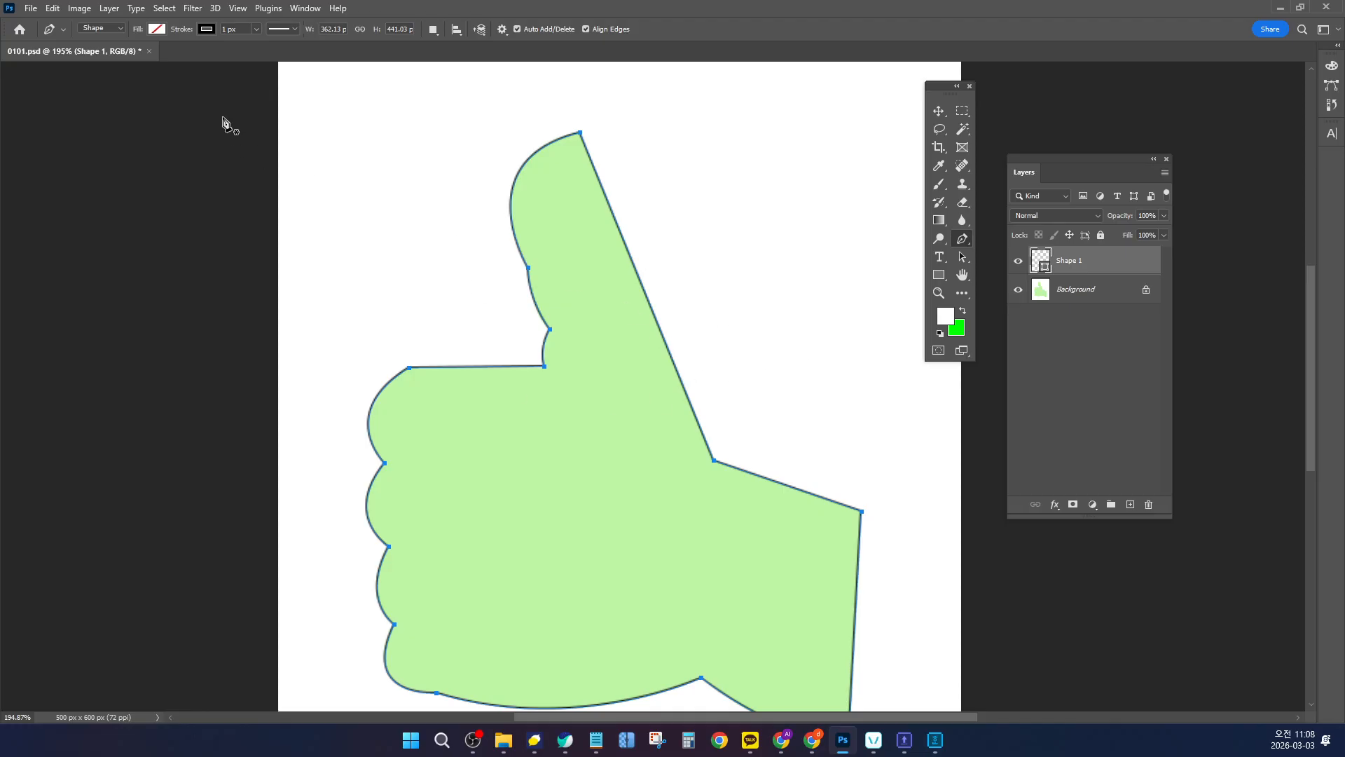
Fill the closed hand shape with the solid red colour and check the result over its whole outline
click(156, 32)
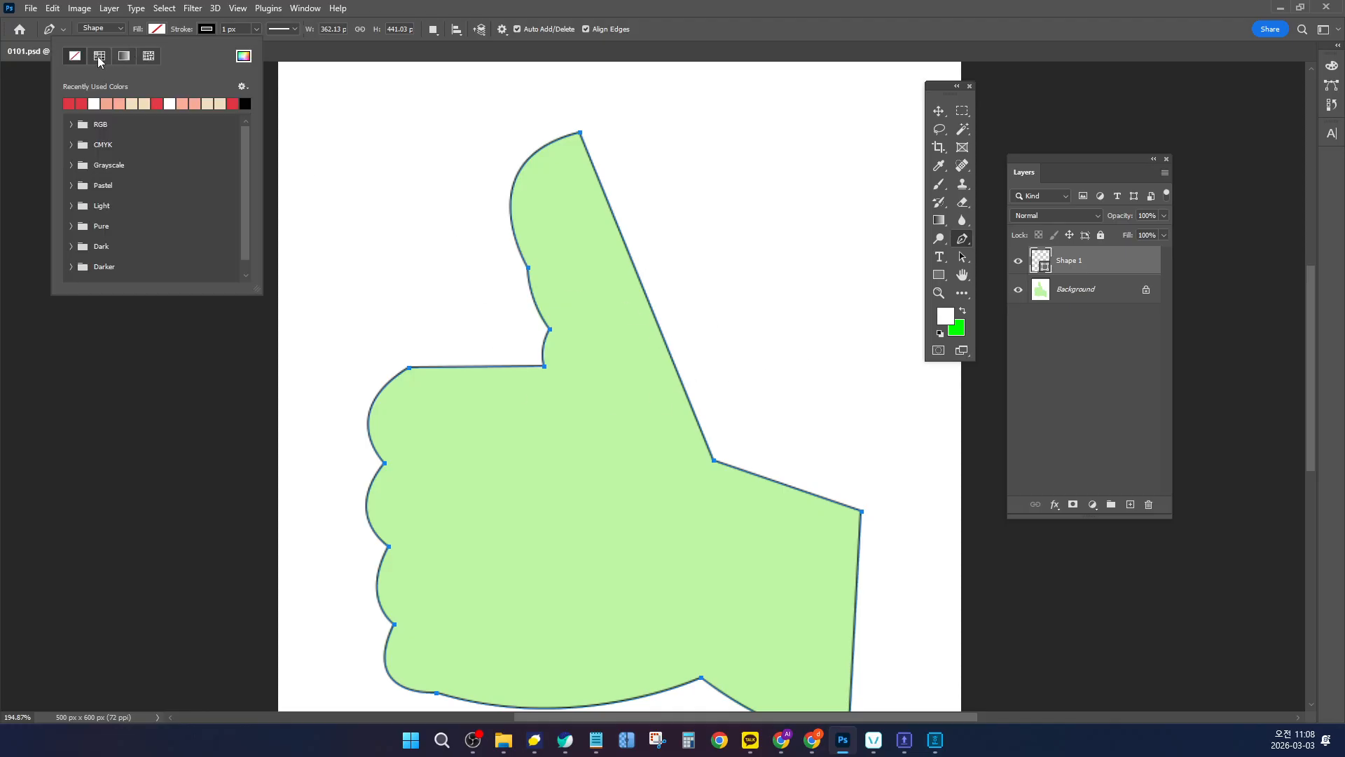
click(99, 61)
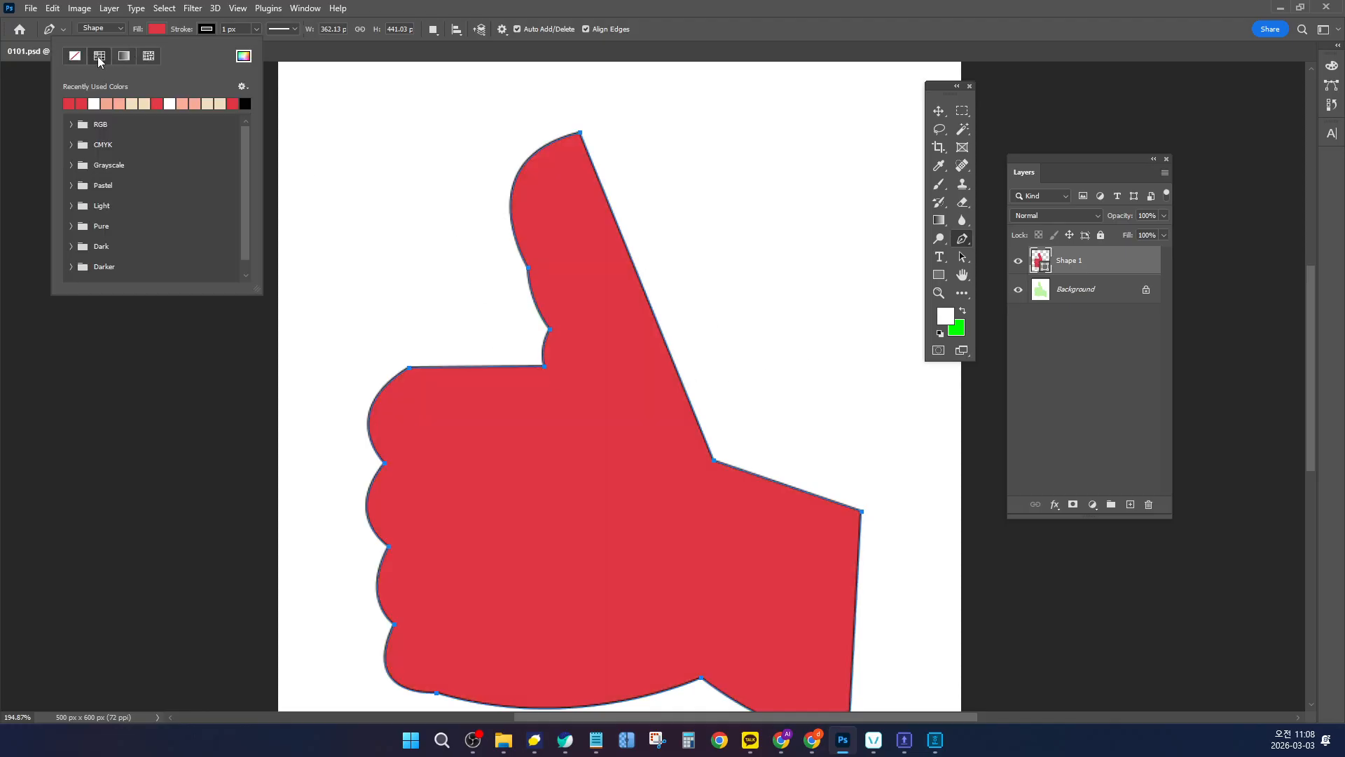
click(155, 34)
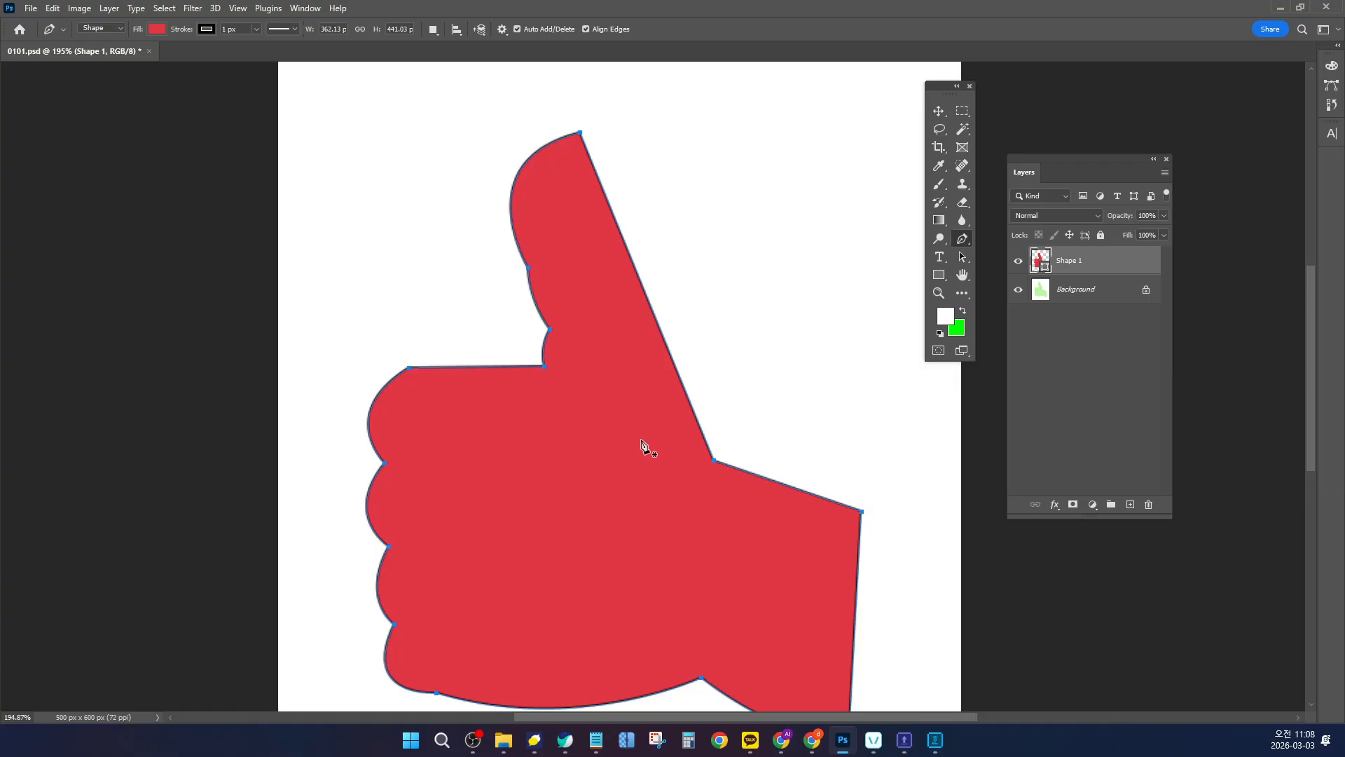
scroll(641, 442, down, 3)
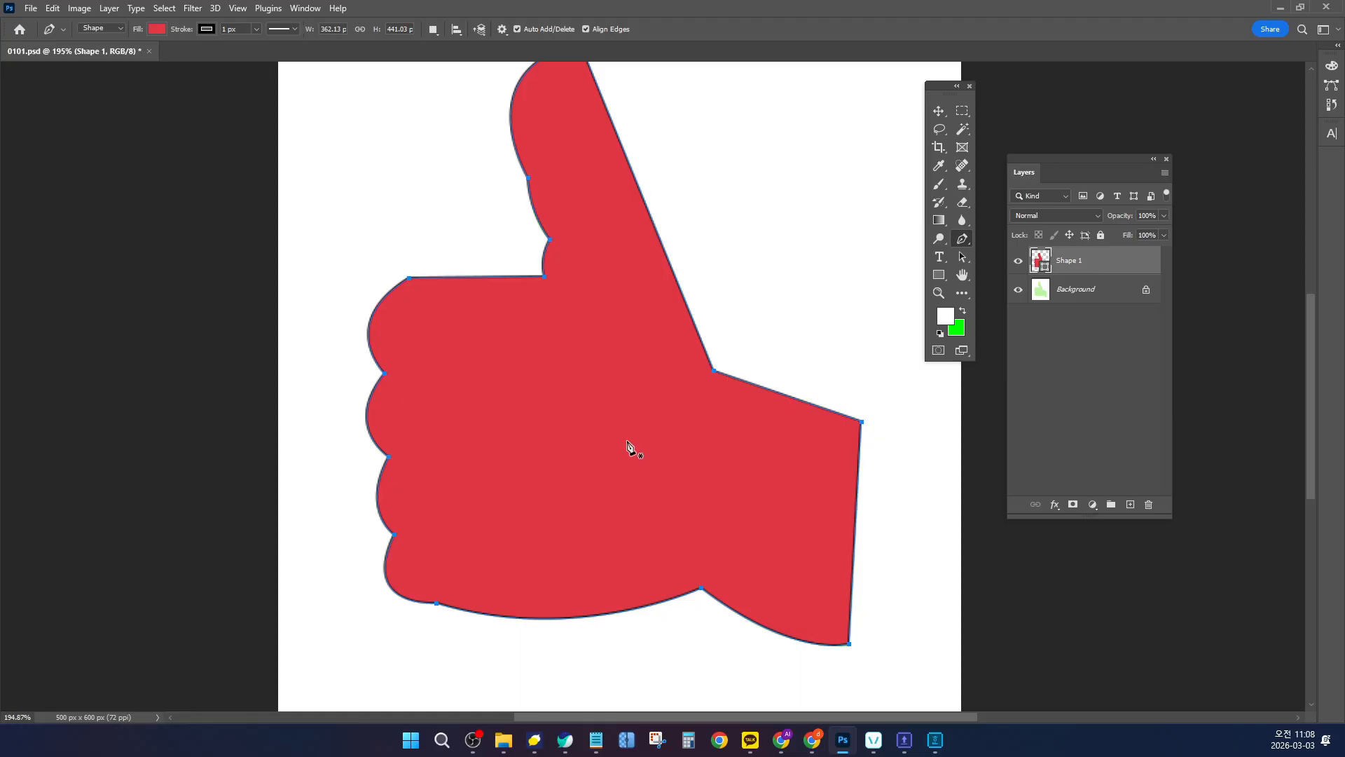
scroll(631, 447, up, 2)
scroll(613, 267, up, 1)
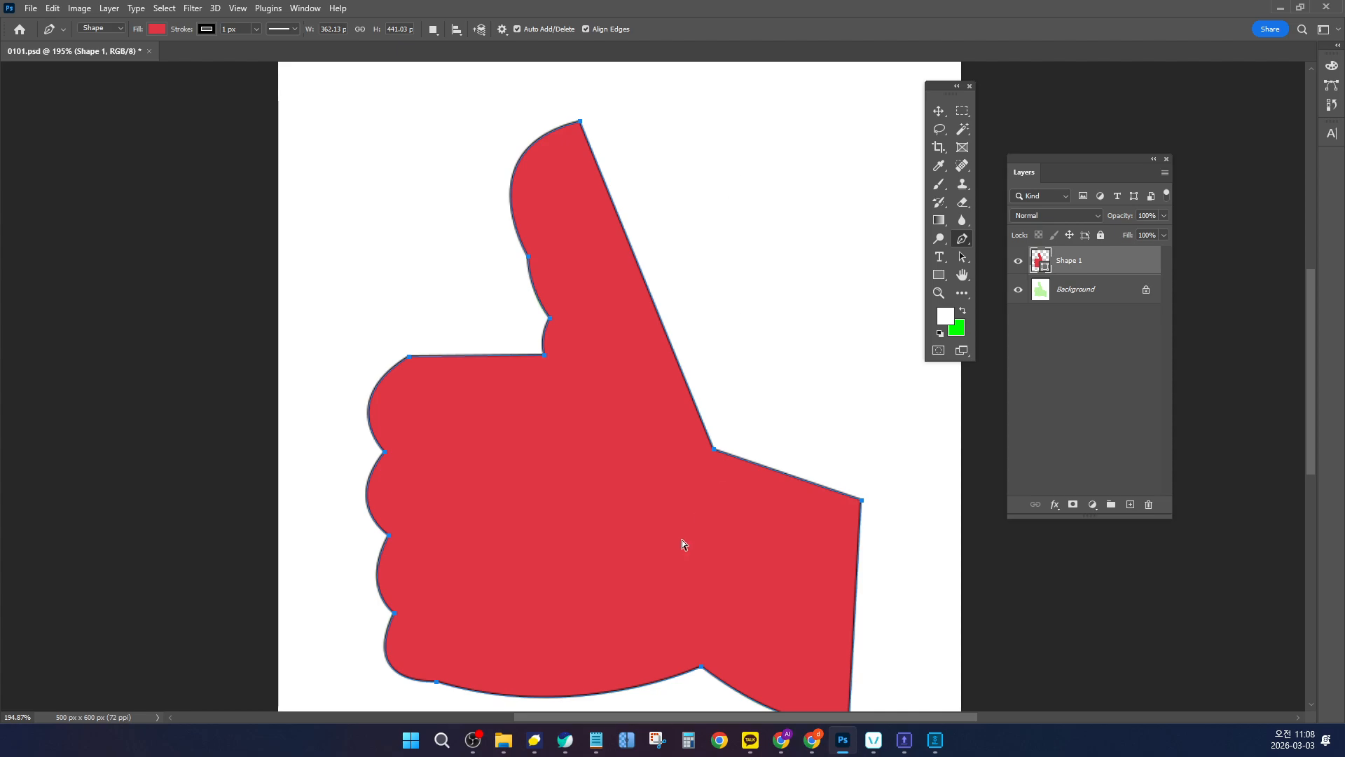
Nudge the thumb-tip anchor slightly inward, and move the corner anchor between thumb and wrist off the outline and back to its place
drag(606, 104, 553, 150)
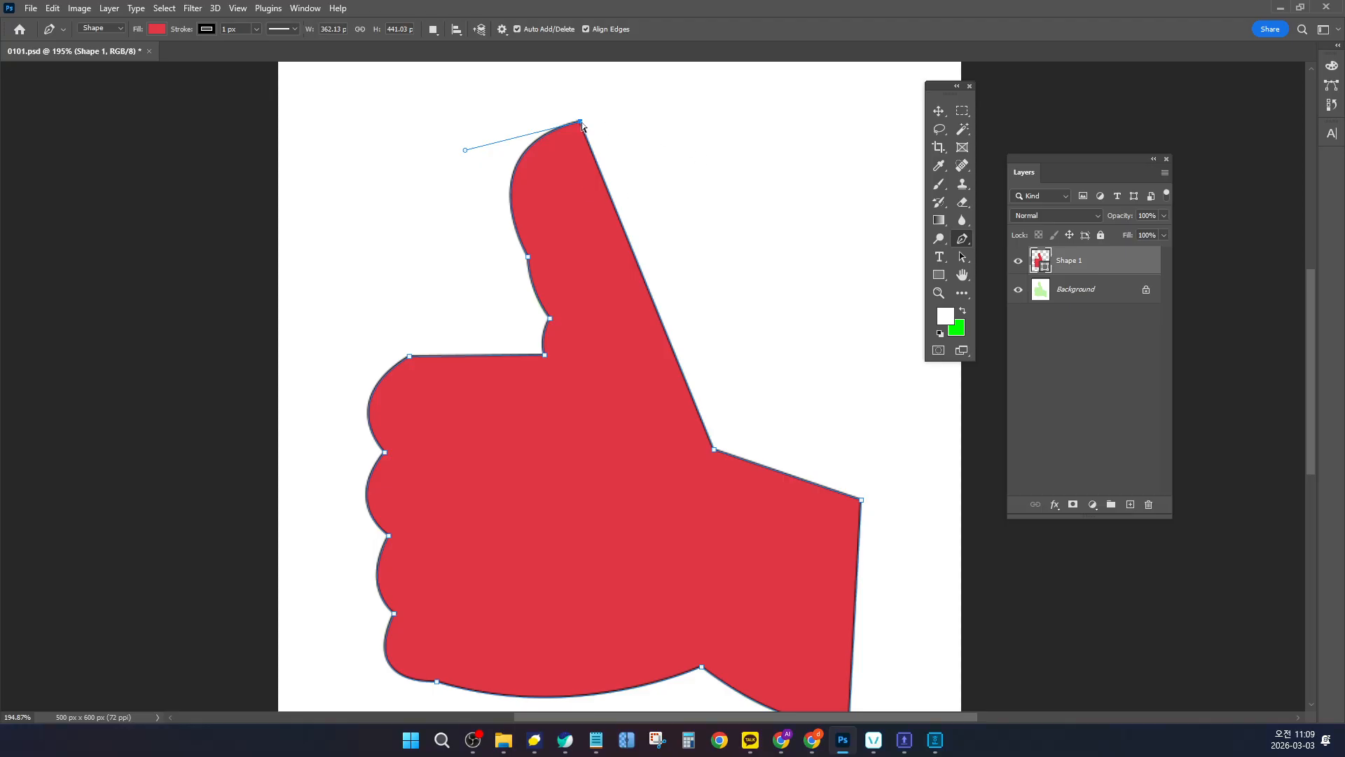
mouse_move(582, 125)
mouse_down()
mouse_move(754, 160)
mouse_move(720, 300)
mouse_move(537, 160)
mouse_move(619, 109)
mouse_move(748, 180)
mouse_move(748, 162)
mouse_move(645, 191)
mouse_move(590, 160)
mouse_move(578, 121)
mouse_up()
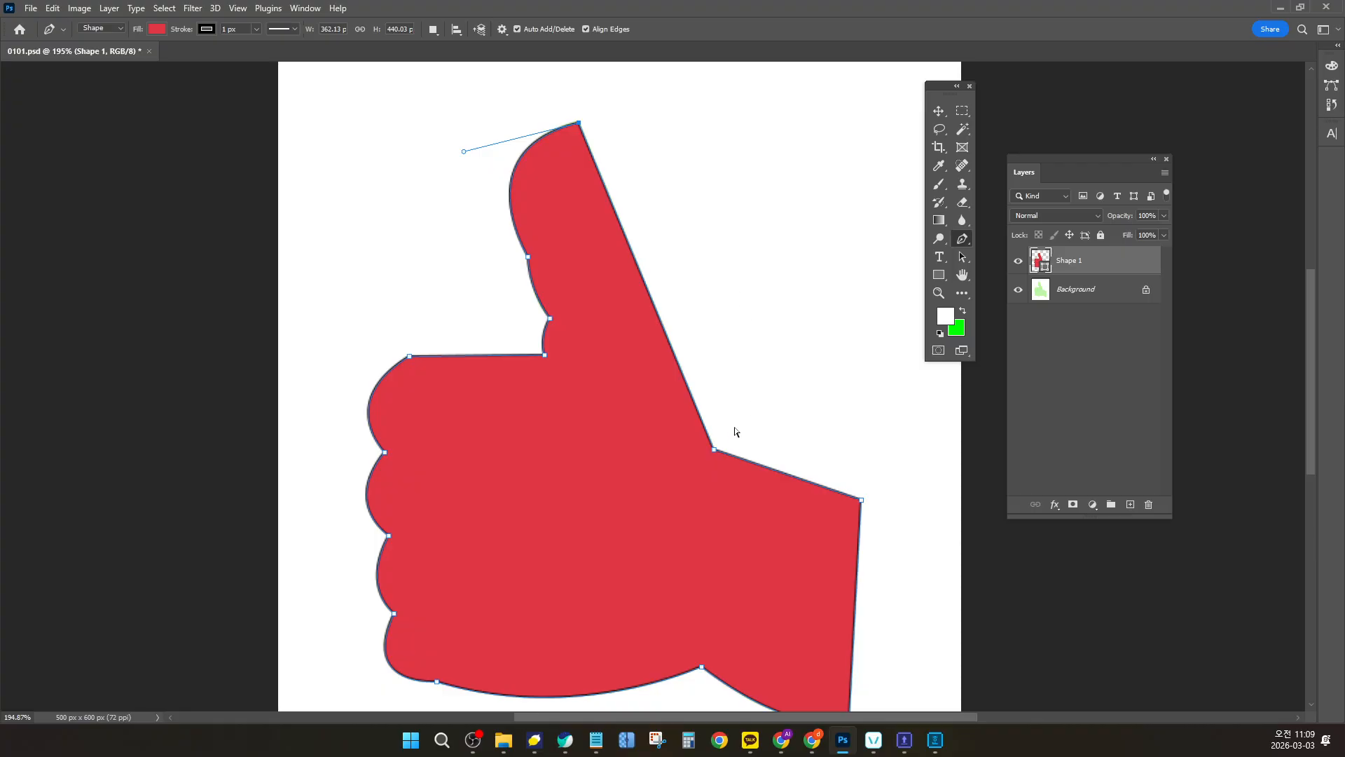
drag(741, 405, 640, 531)
drag(712, 448, 799, 358)
drag(775, 403, 635, 555)
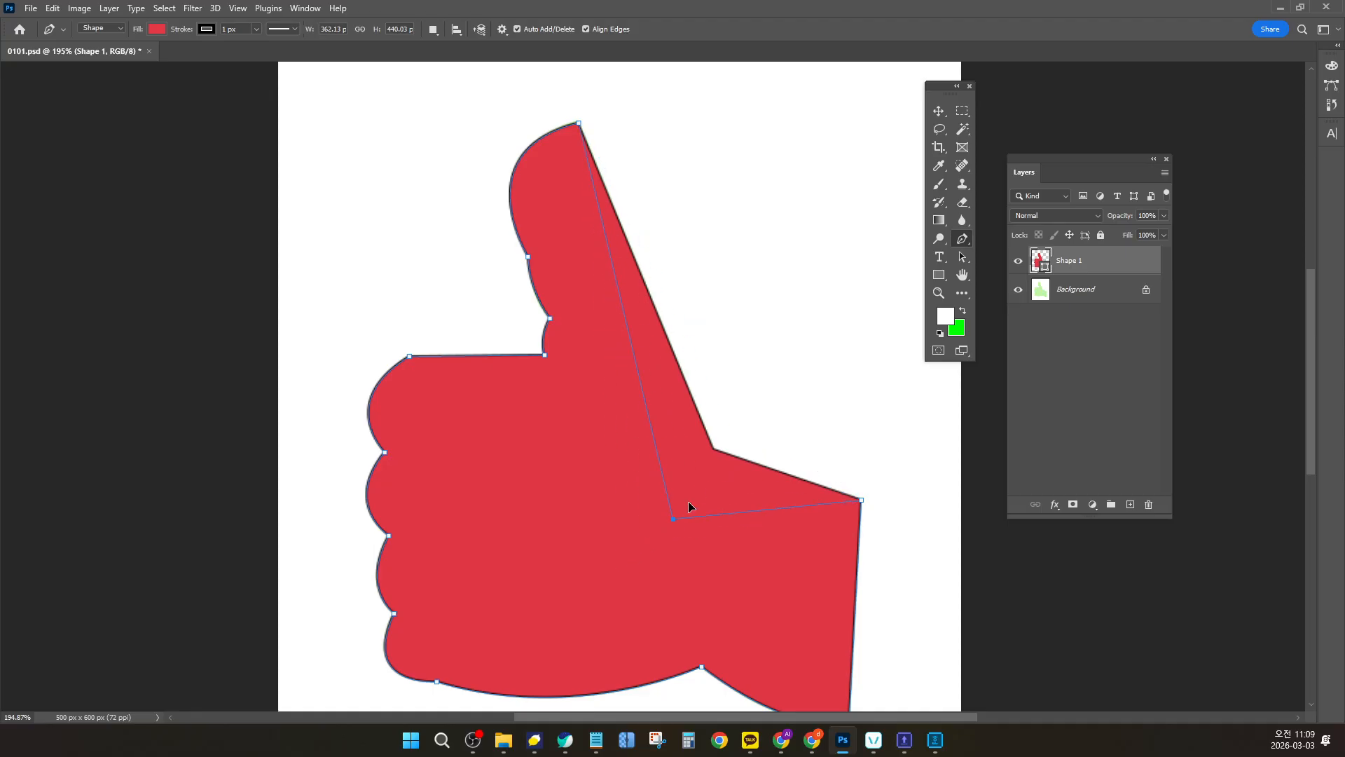
drag(688, 506, 715, 450)
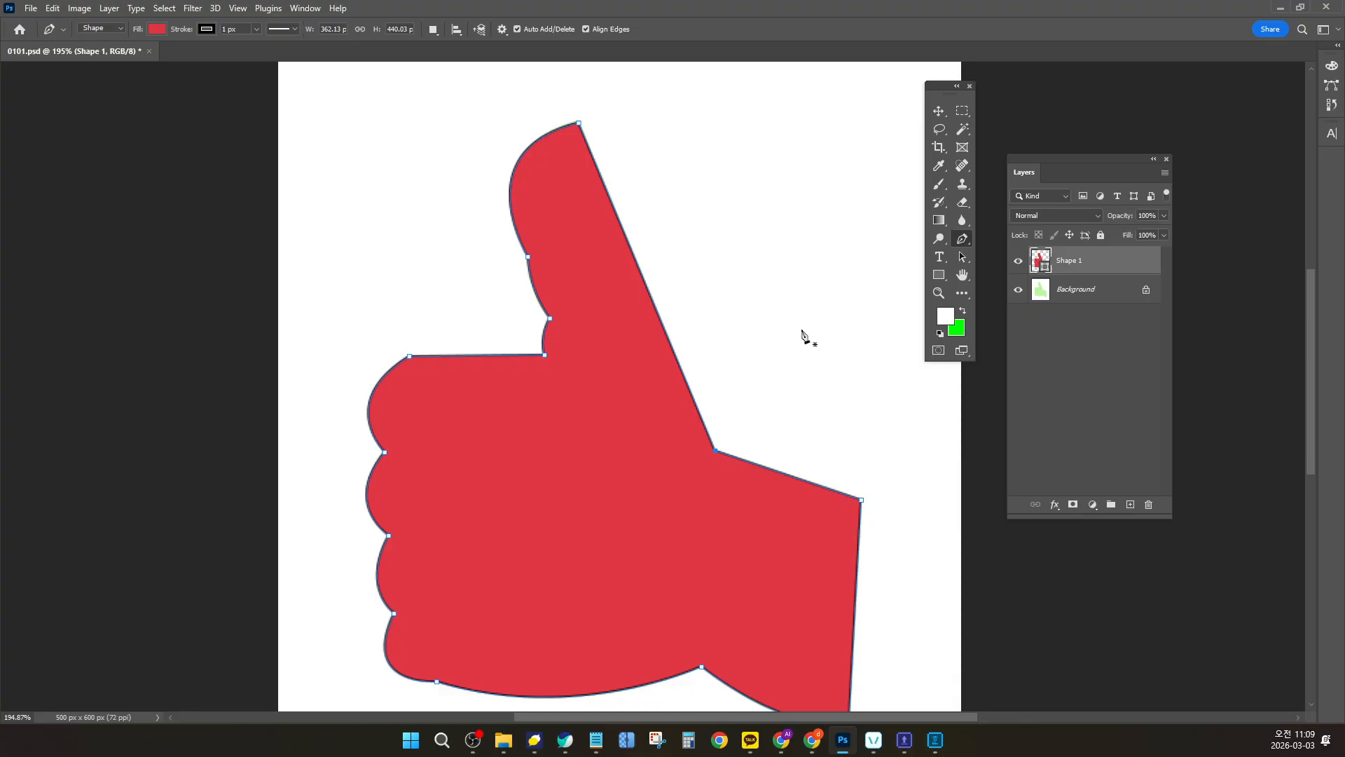
Try adding an anchor halfway along the thumb's straight edge with the Add Anchor Point tool and removing it with the Delete Anchor Point tool
right_click(964, 240)
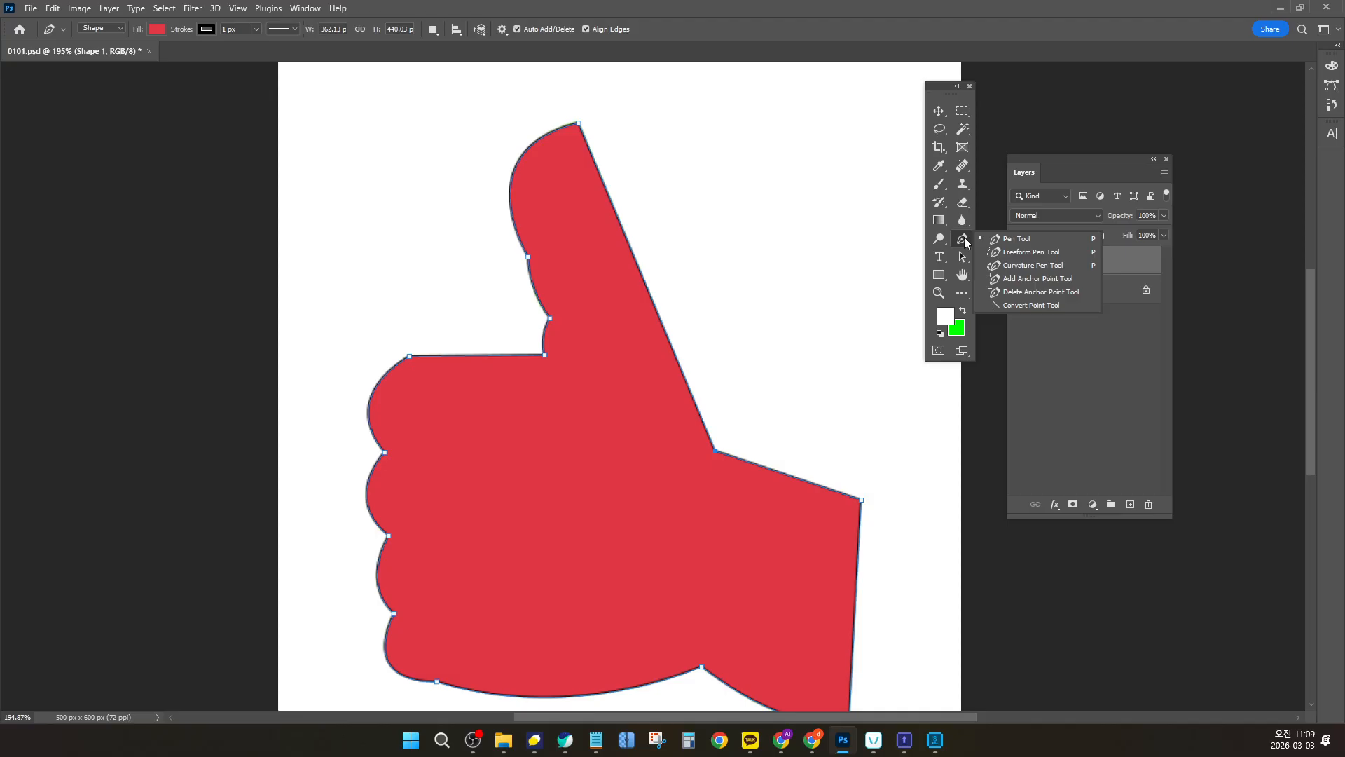
click(1026, 280)
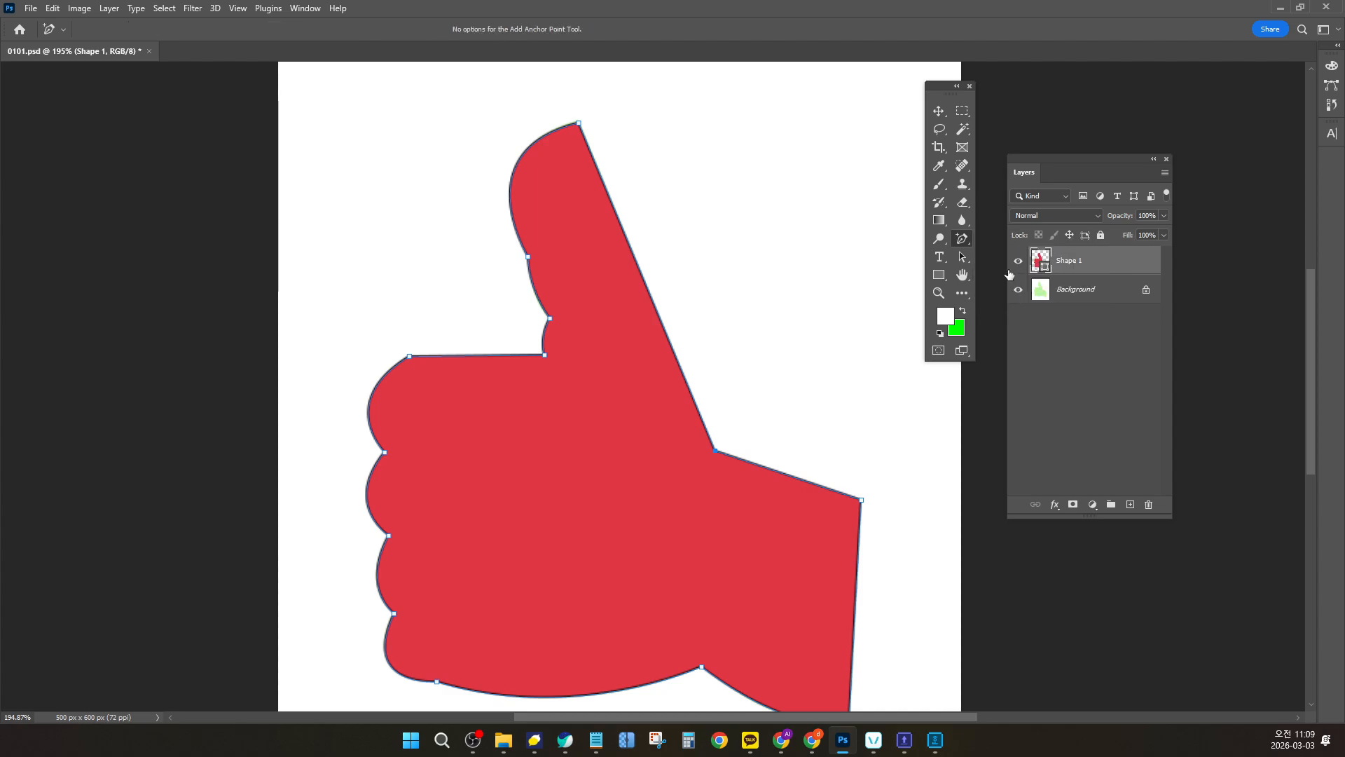
click(646, 283)
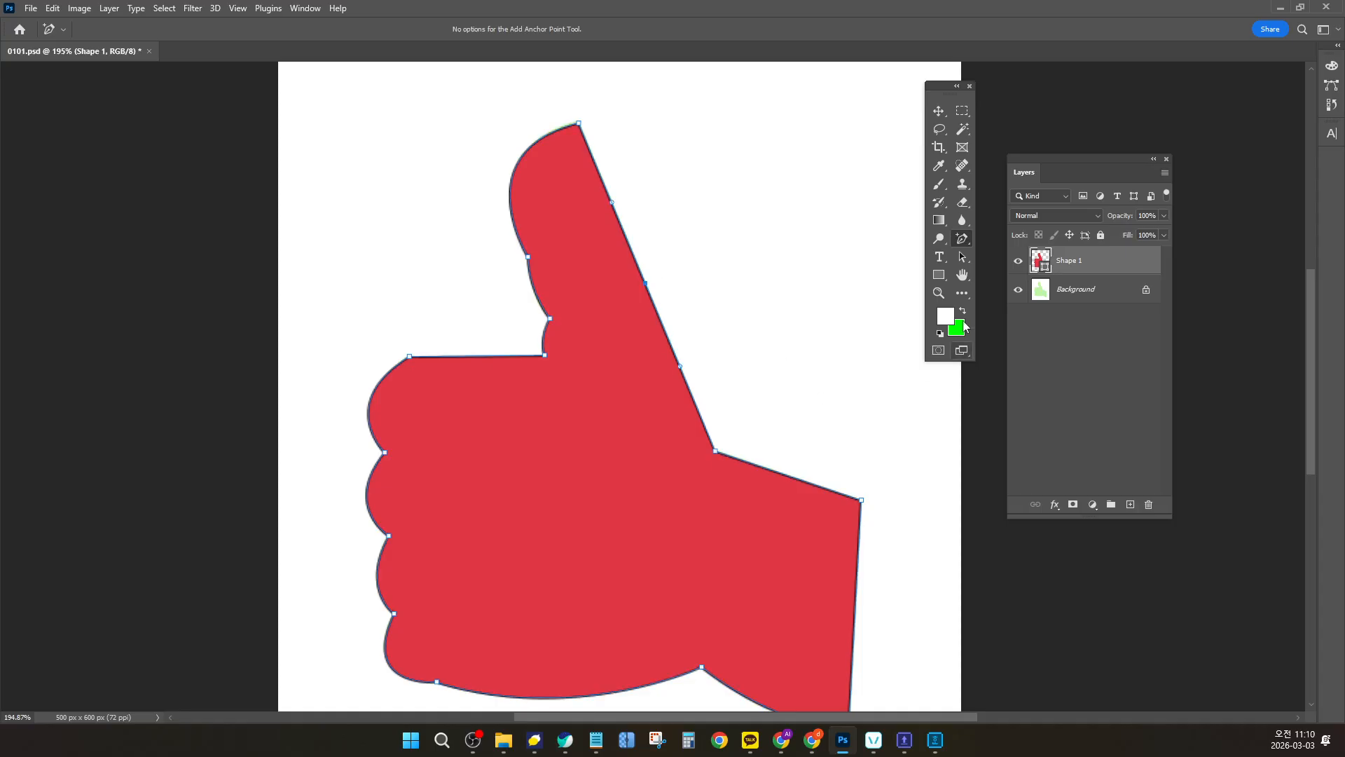
right_click(964, 242)
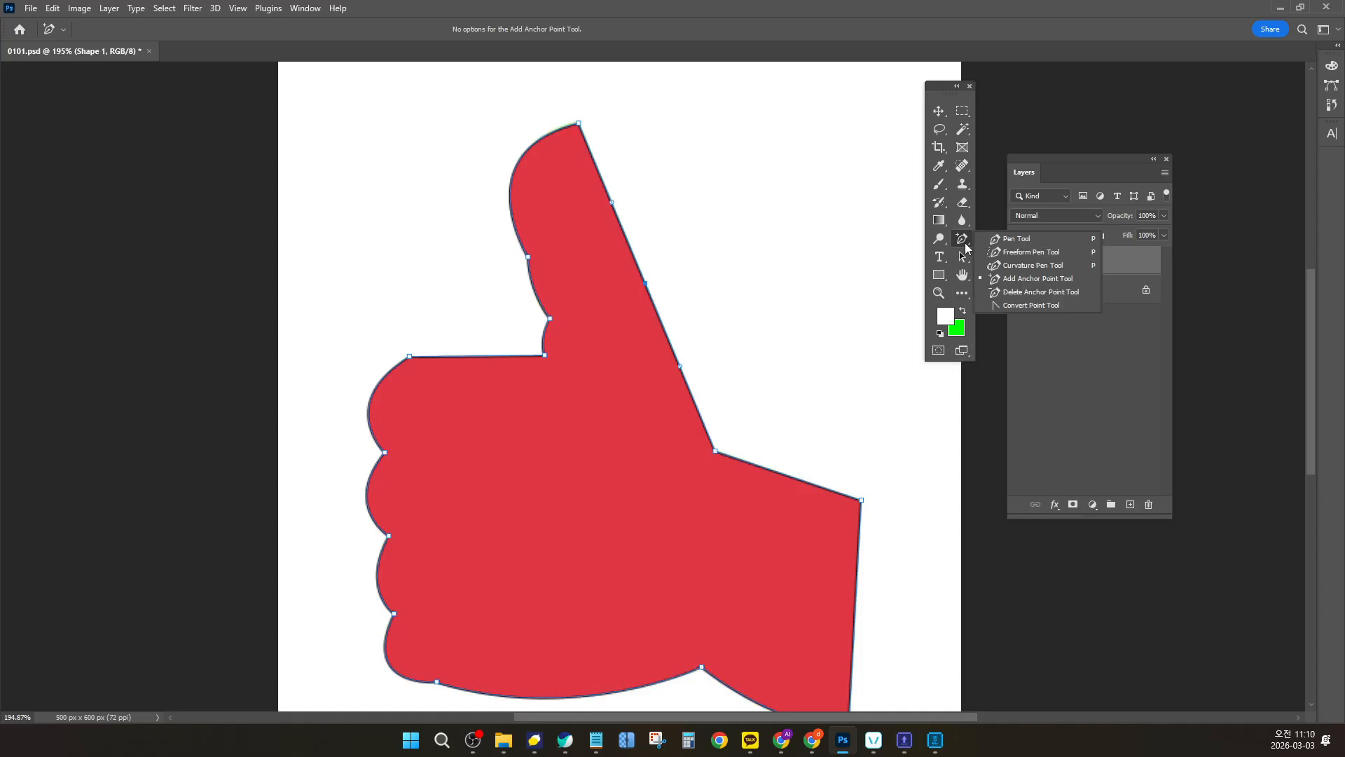
click(1034, 290)
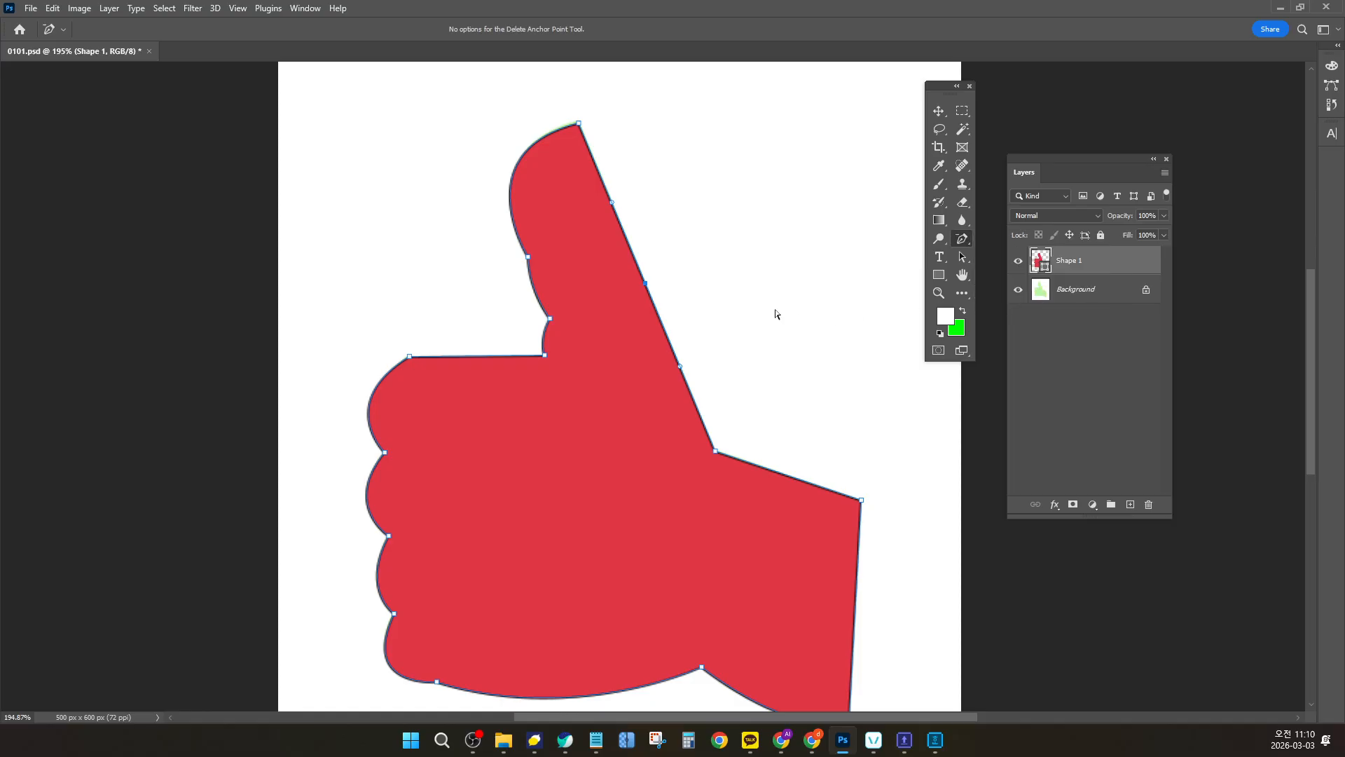
click(647, 285)
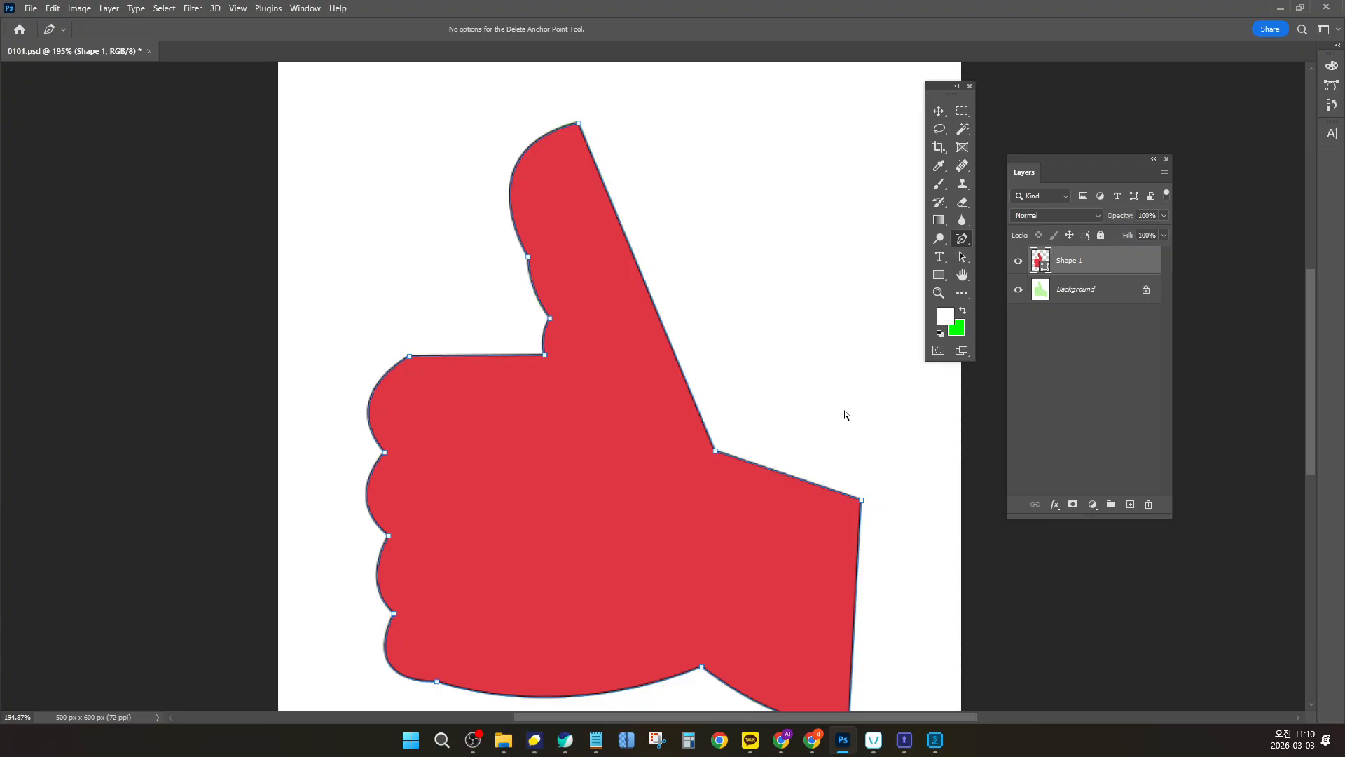
Try the Convert Point tool on the wrist's upper corner anchor, making it smooth with direction handles and turning it back into a corner
click(968, 238)
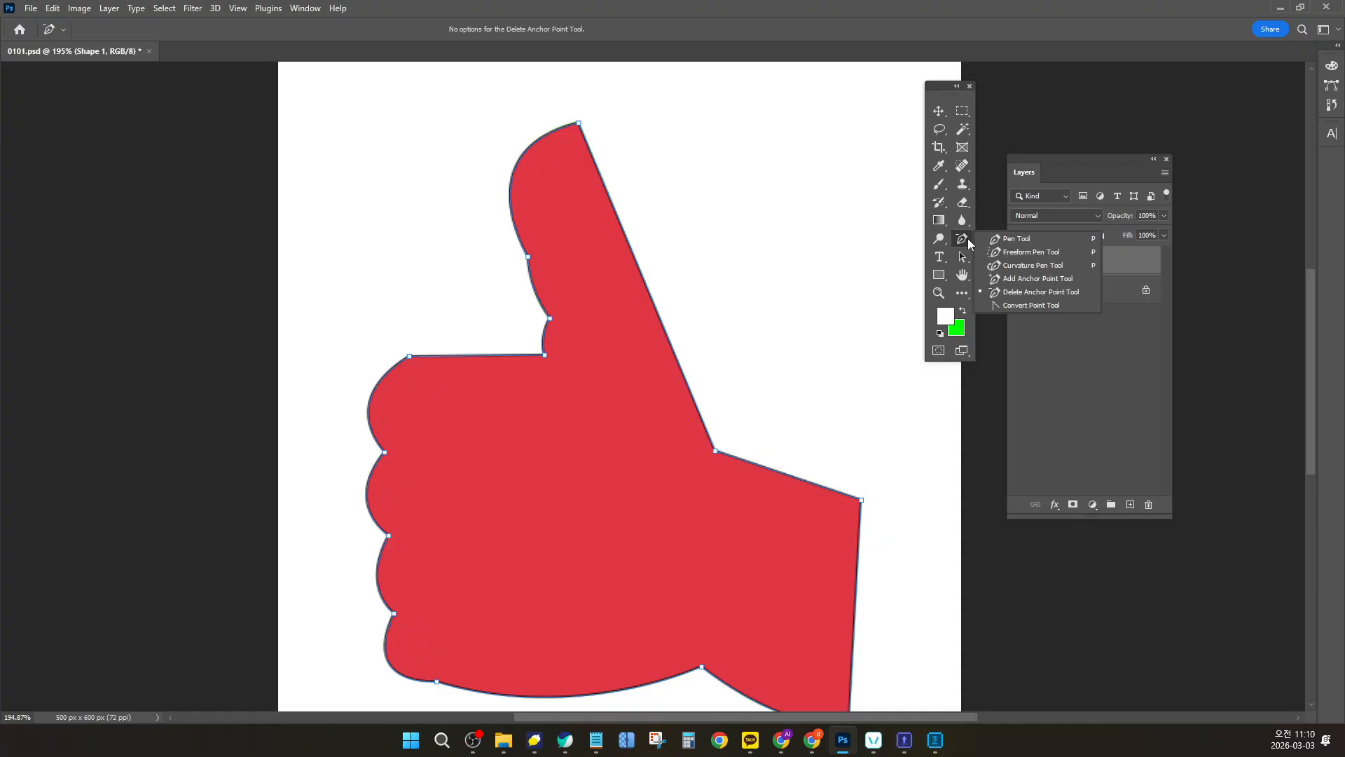
click(1030, 305)
scroll(760, 420, down, 2)
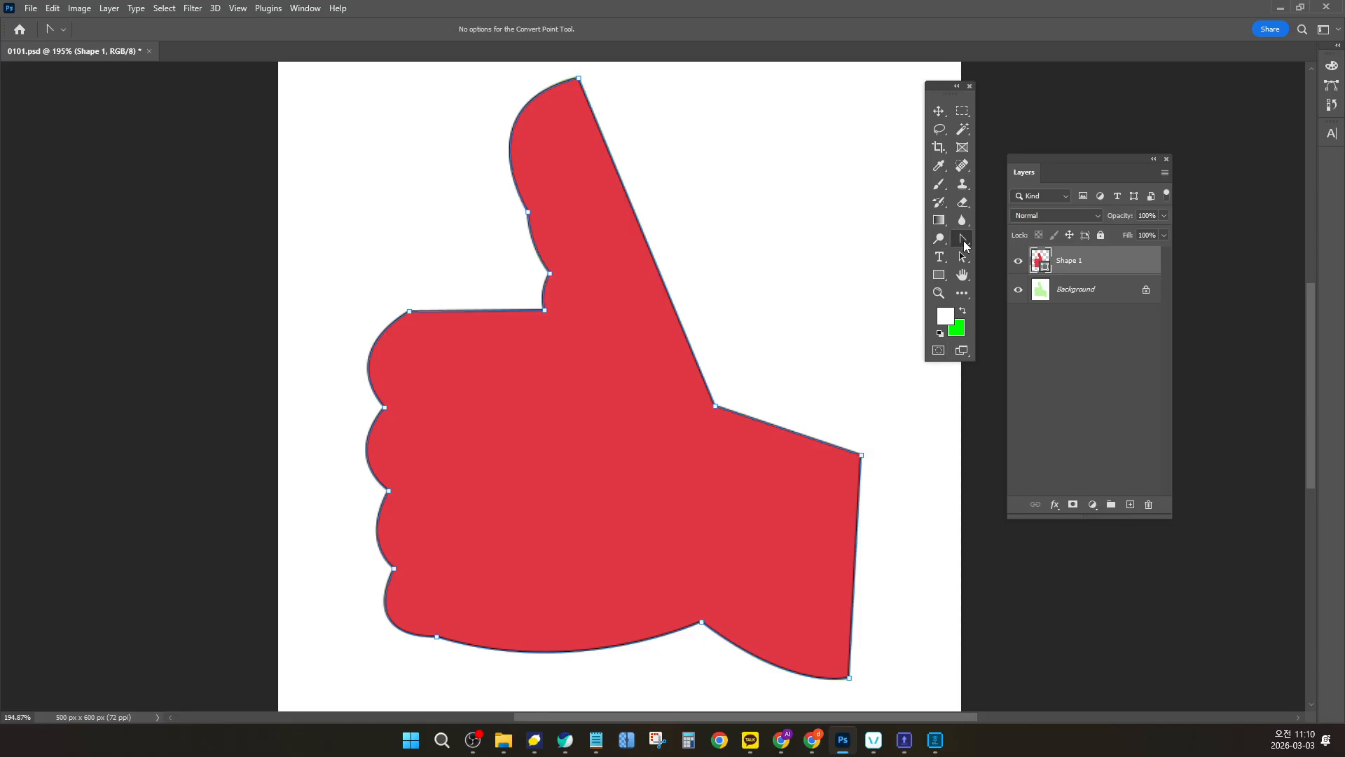
drag(863, 456, 904, 521)
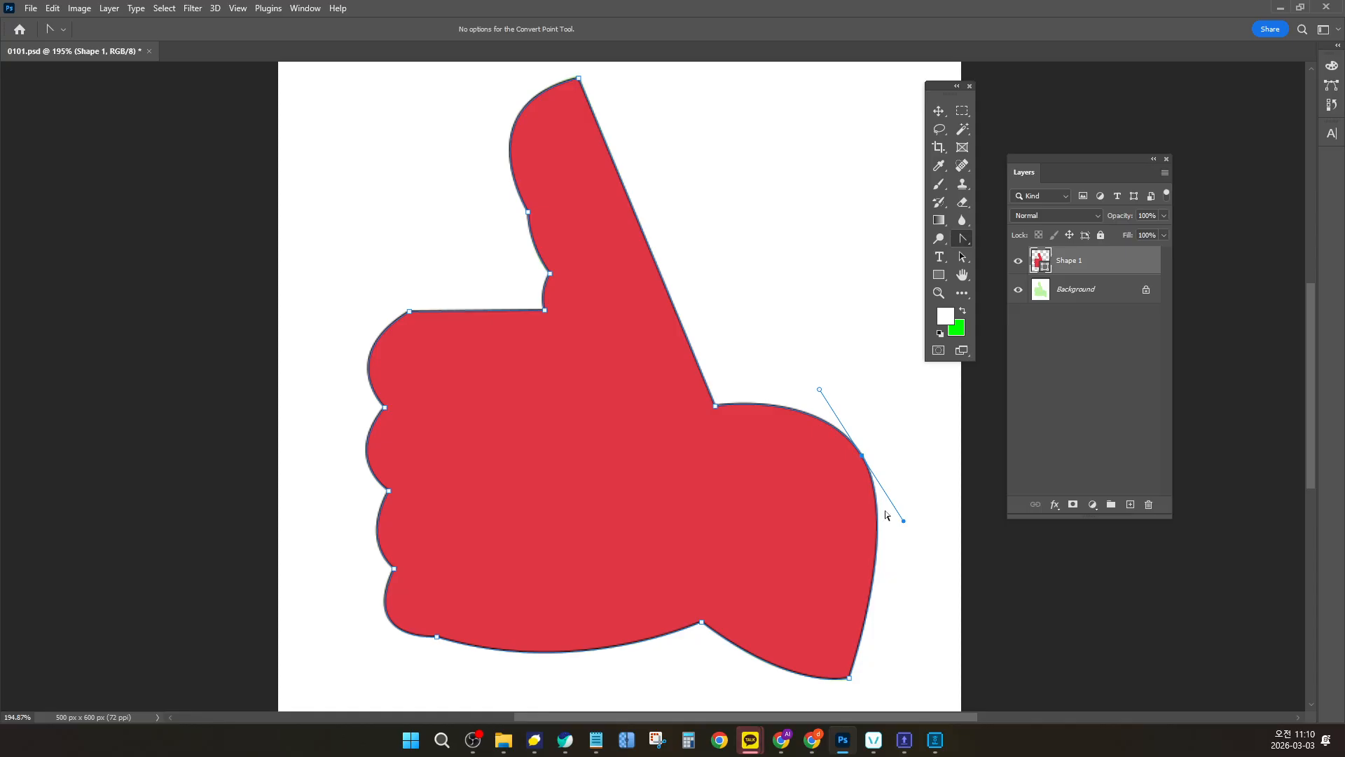
click(862, 456)
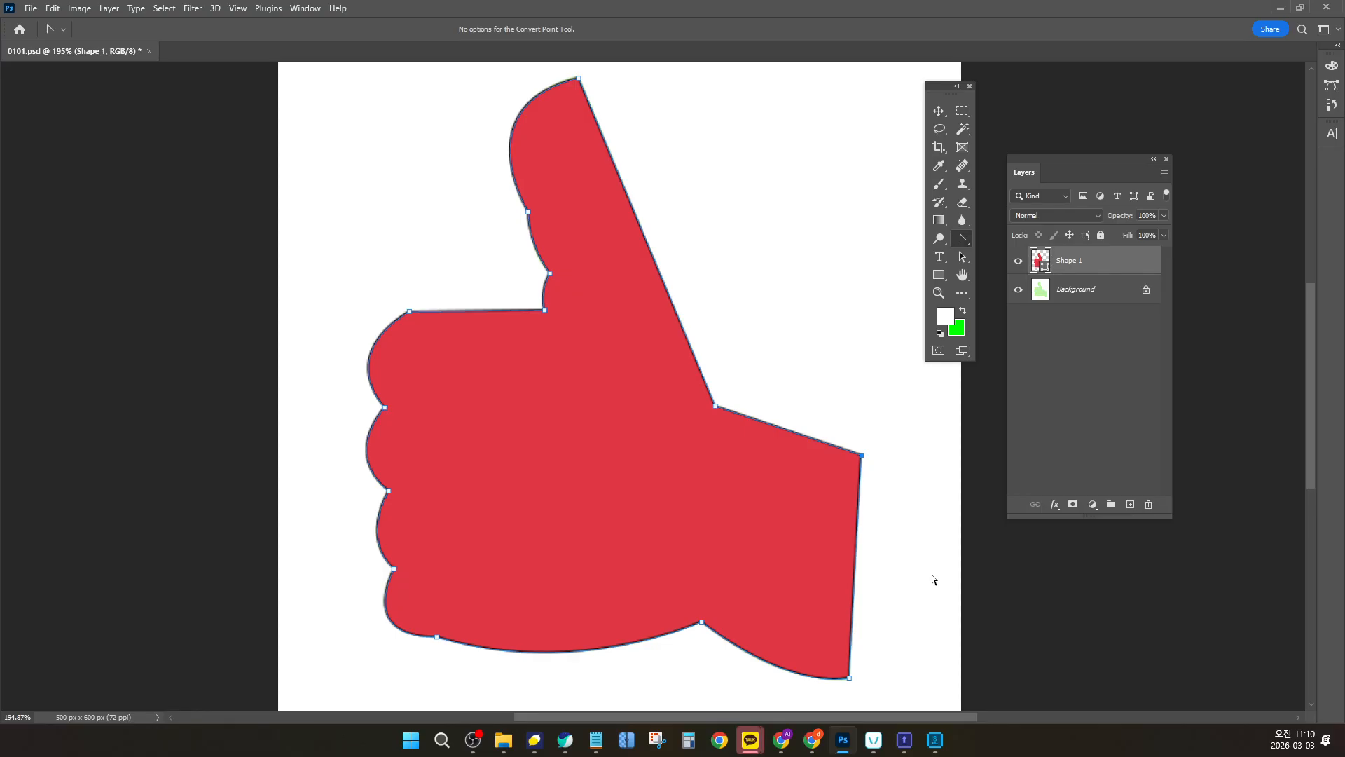
Switch to the Pen tool and try its temporary point conversion on the wrist's upper anchor, from corner to smooth and back
click(964, 243)
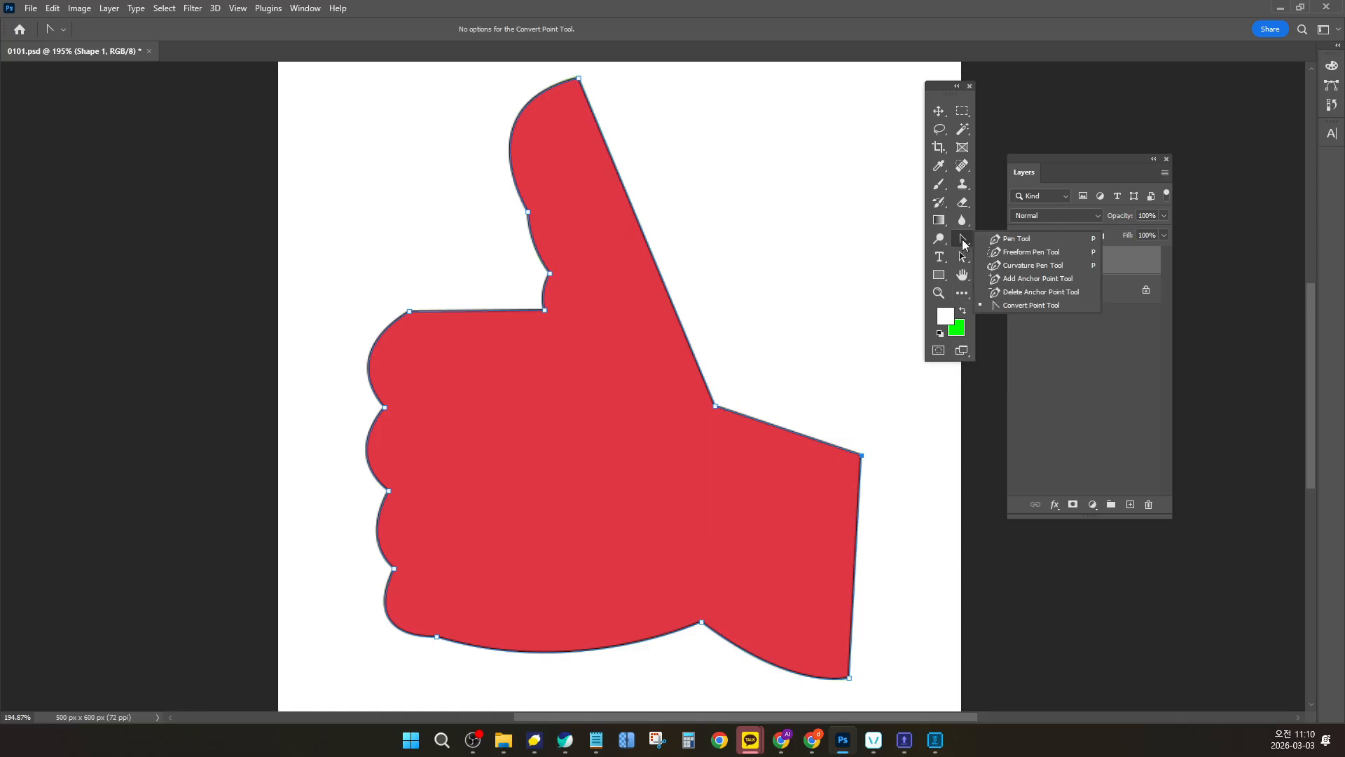
click(1019, 241)
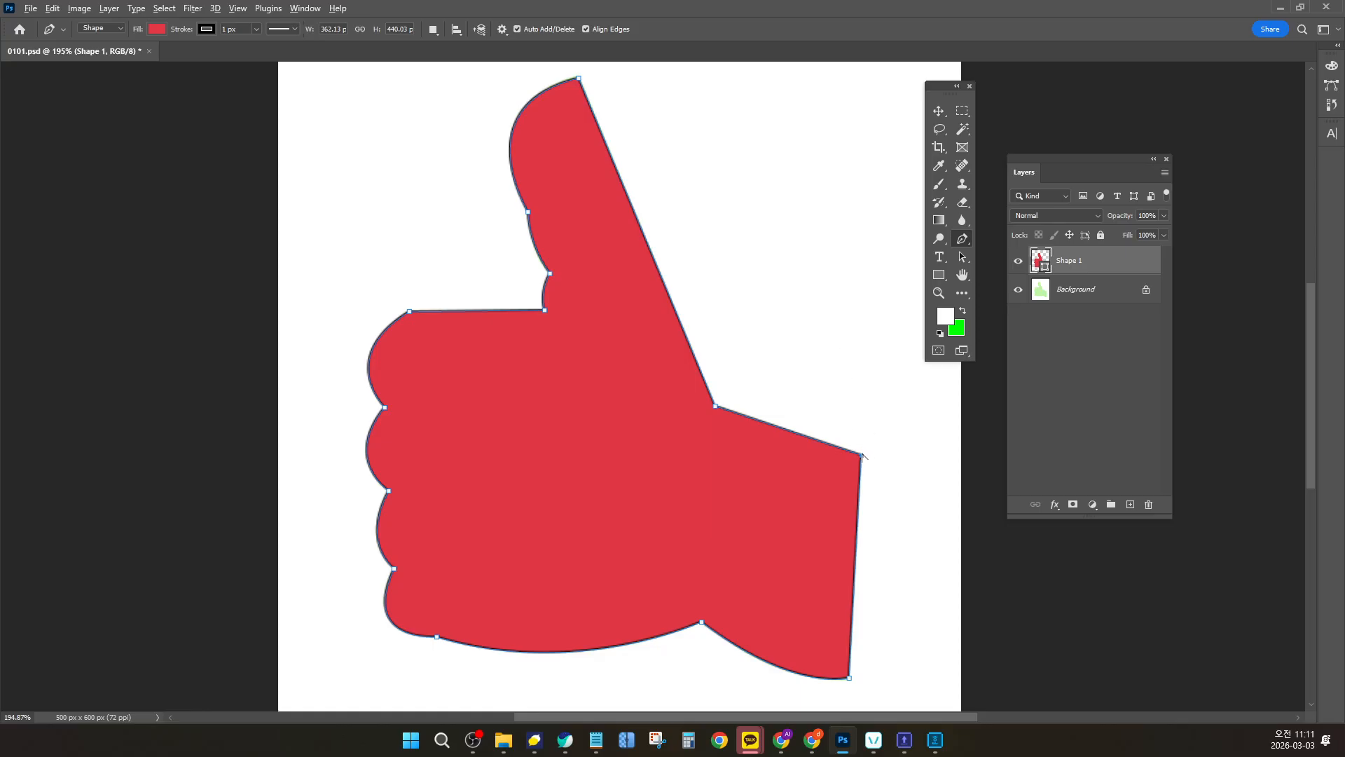
drag(862, 456, 896, 510)
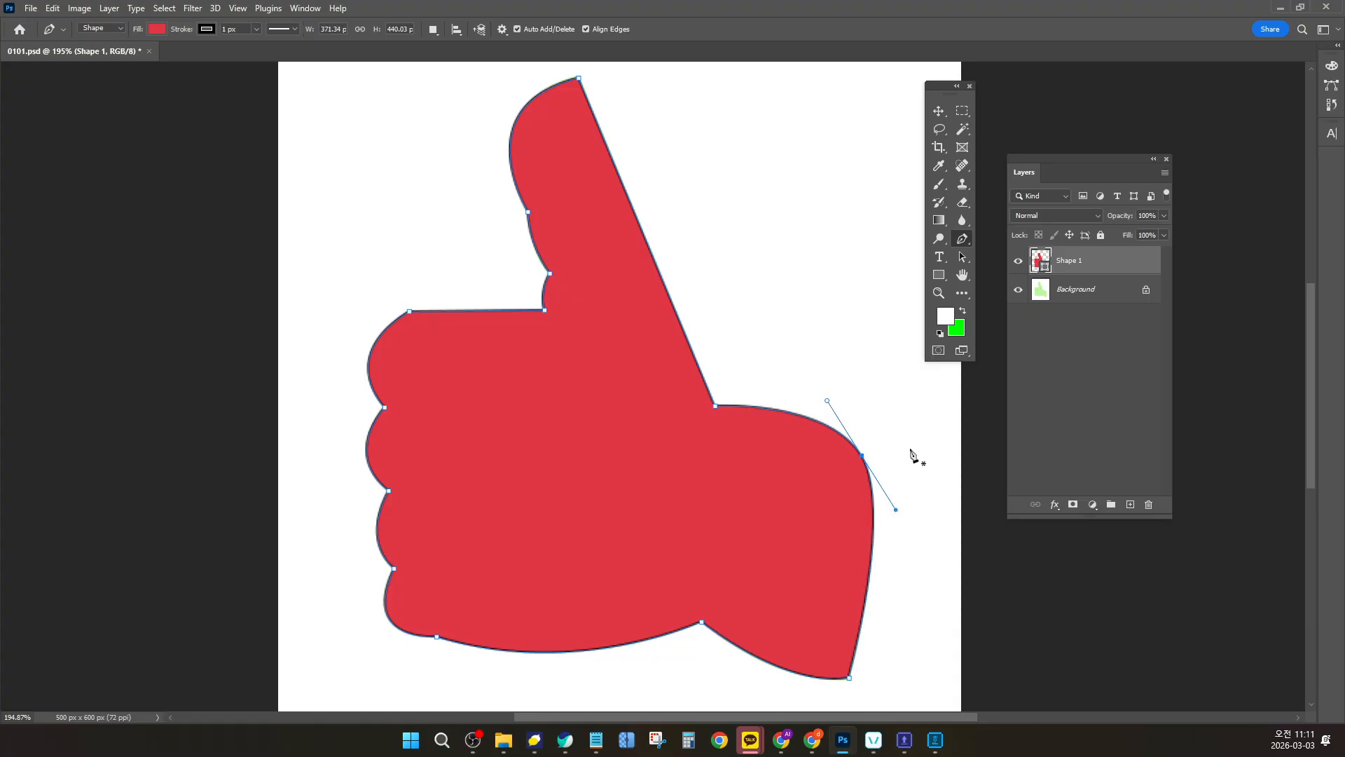
alt+click(861, 456)
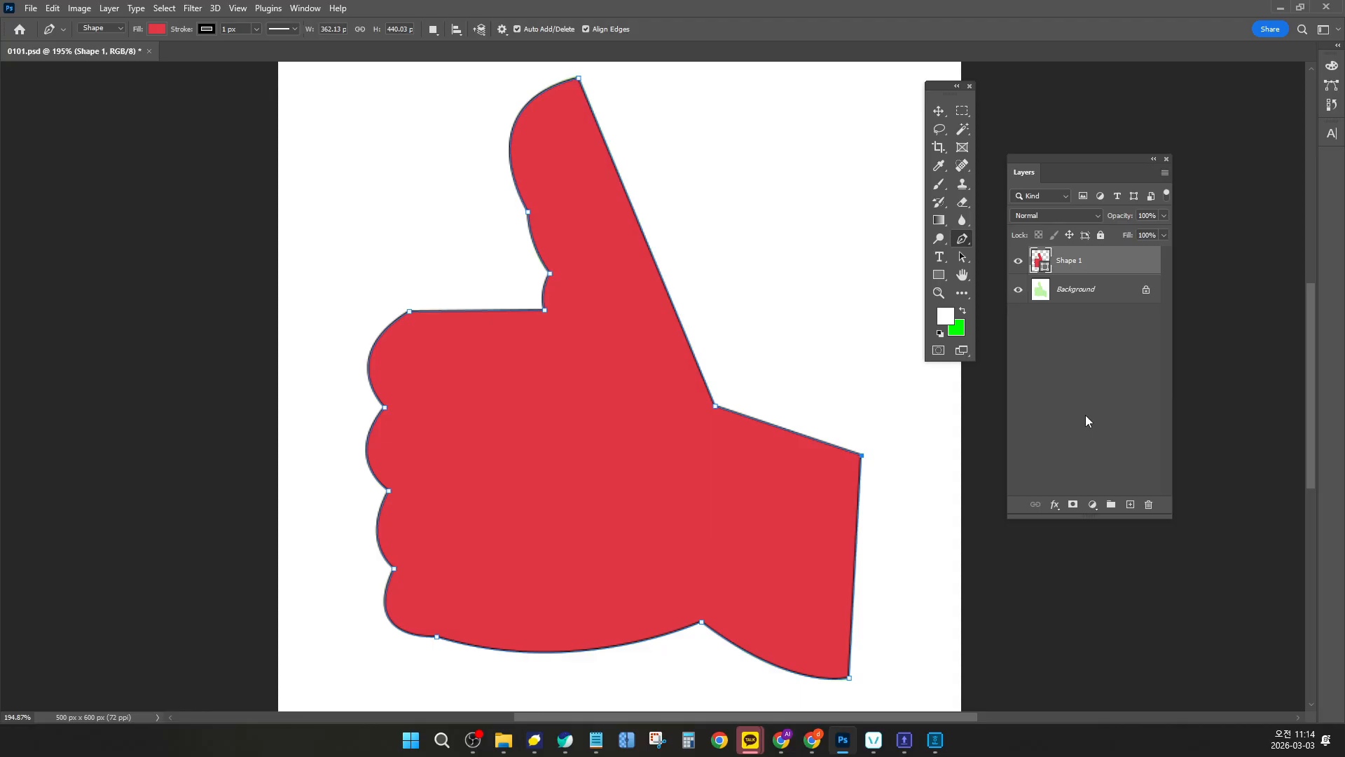
Open the practice files 0102.psd, 0103.psd and 0104.psd together from the 펜툴 folder
key(ctrl+o)
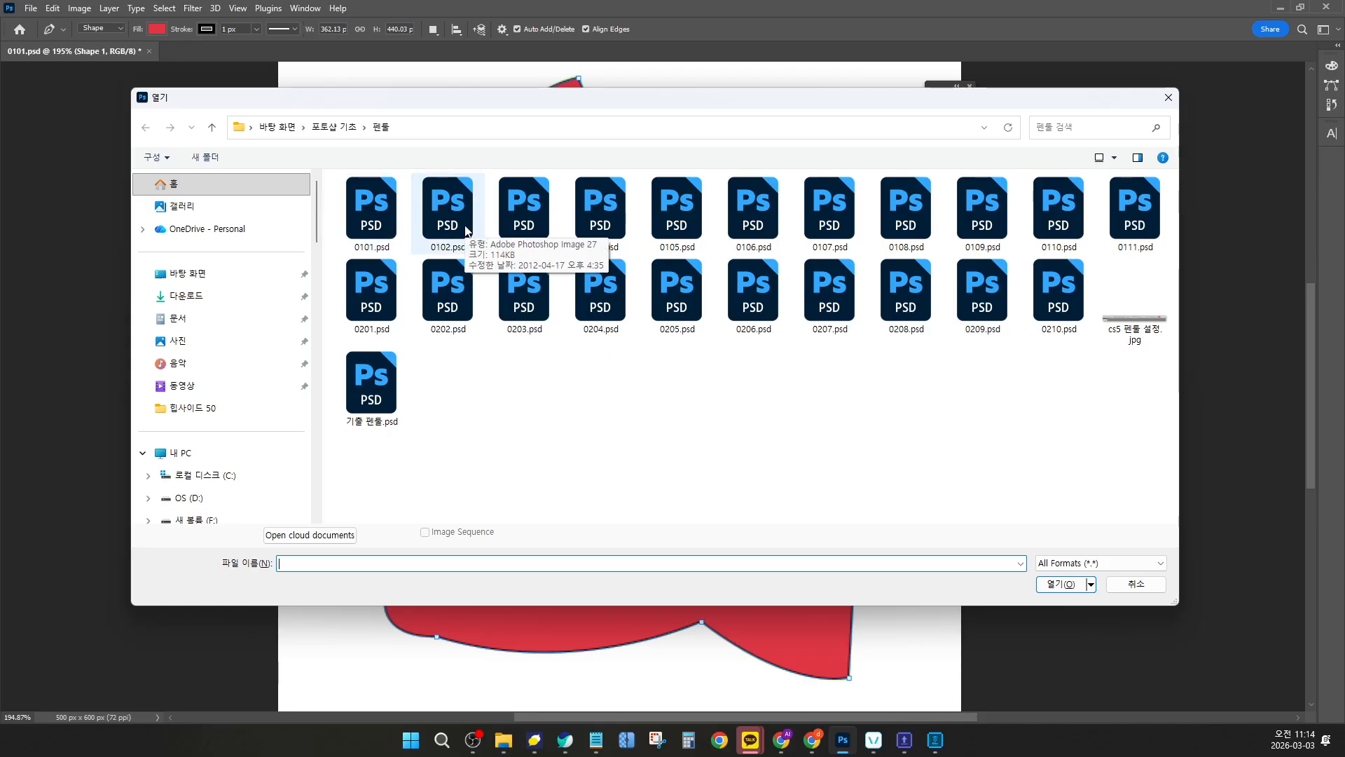
shift+click(606, 225)
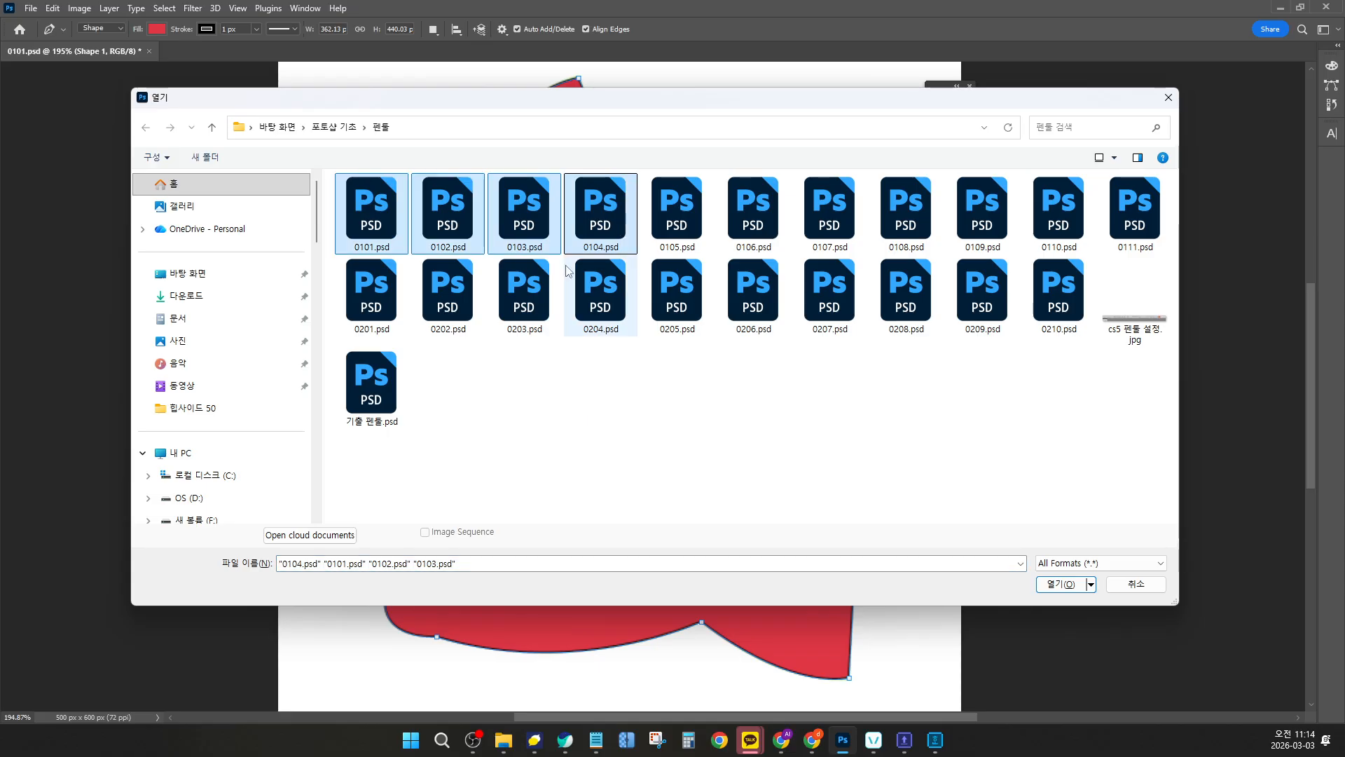
click(557, 407)
click(455, 236)
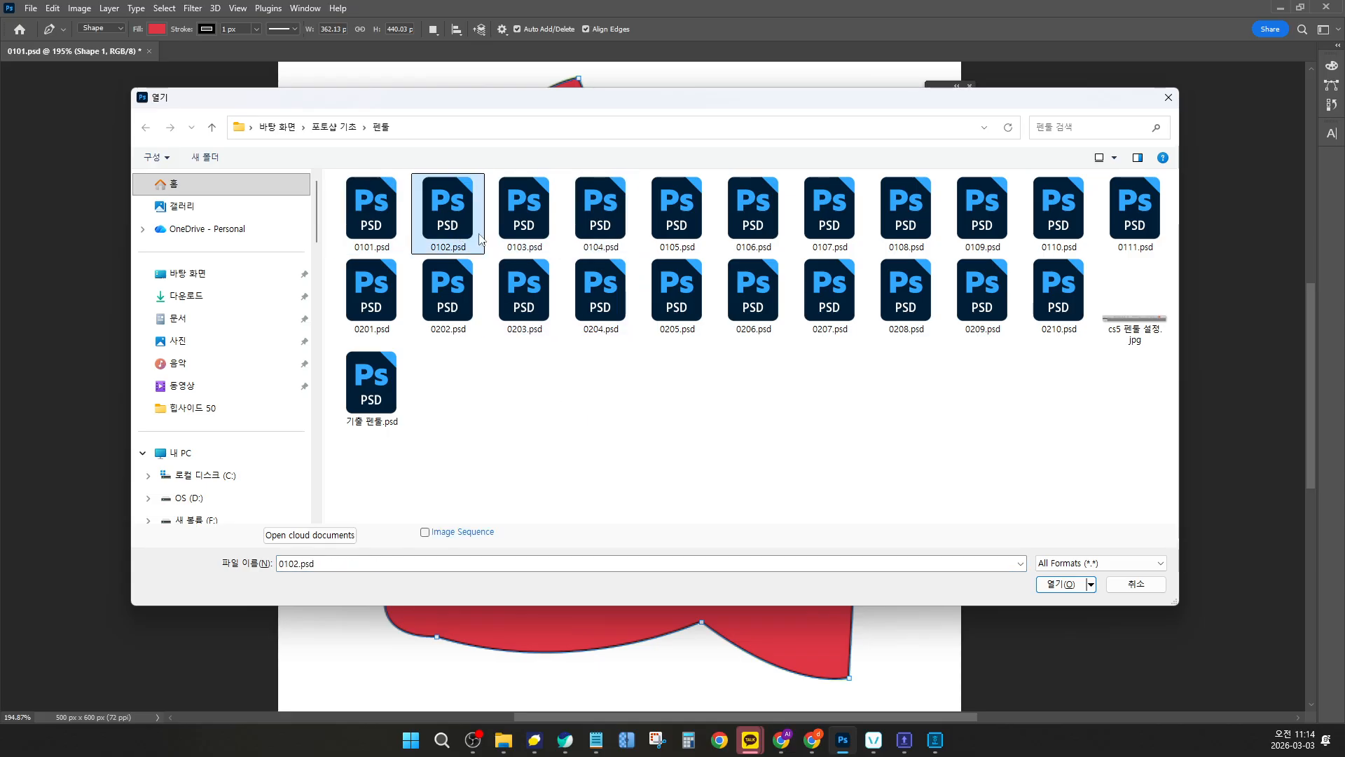
ctrl+click(526, 223)
ctrl+click(602, 229)
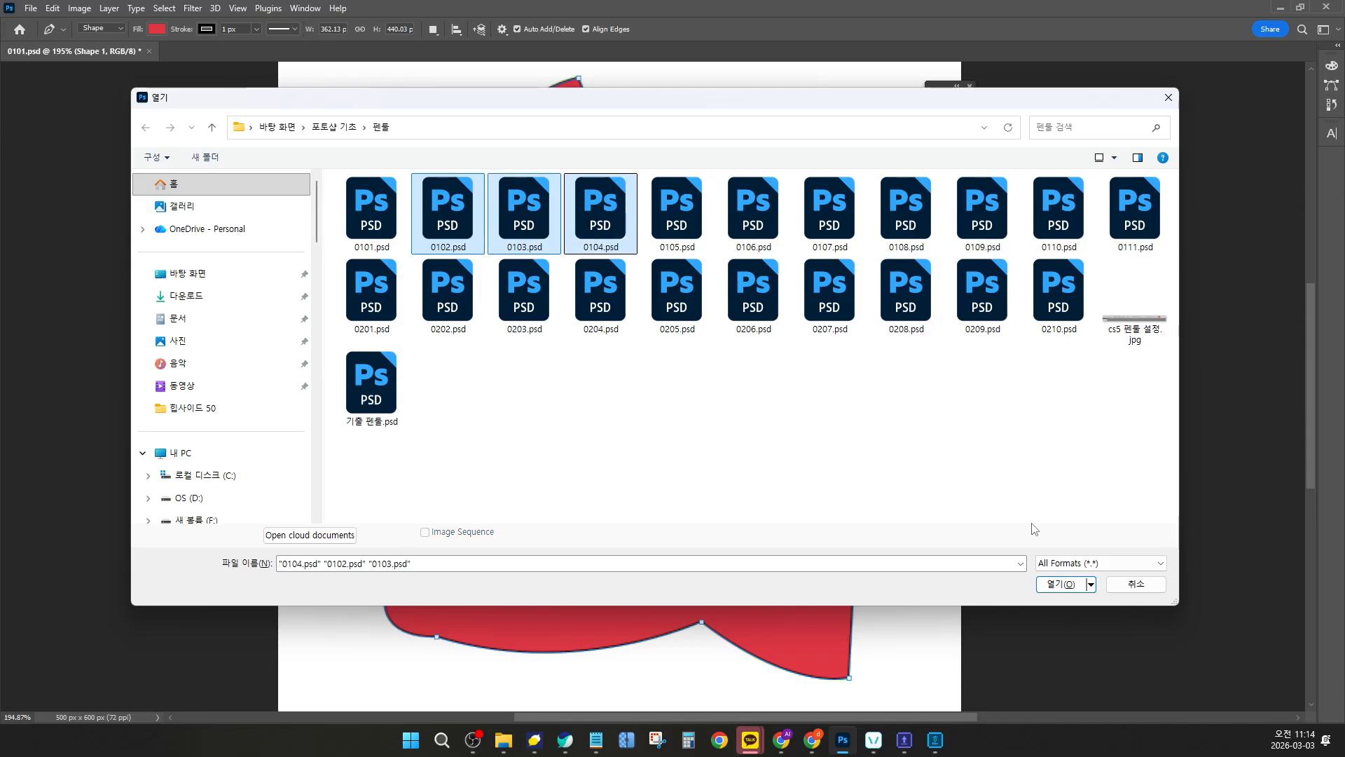
click(1051, 587)
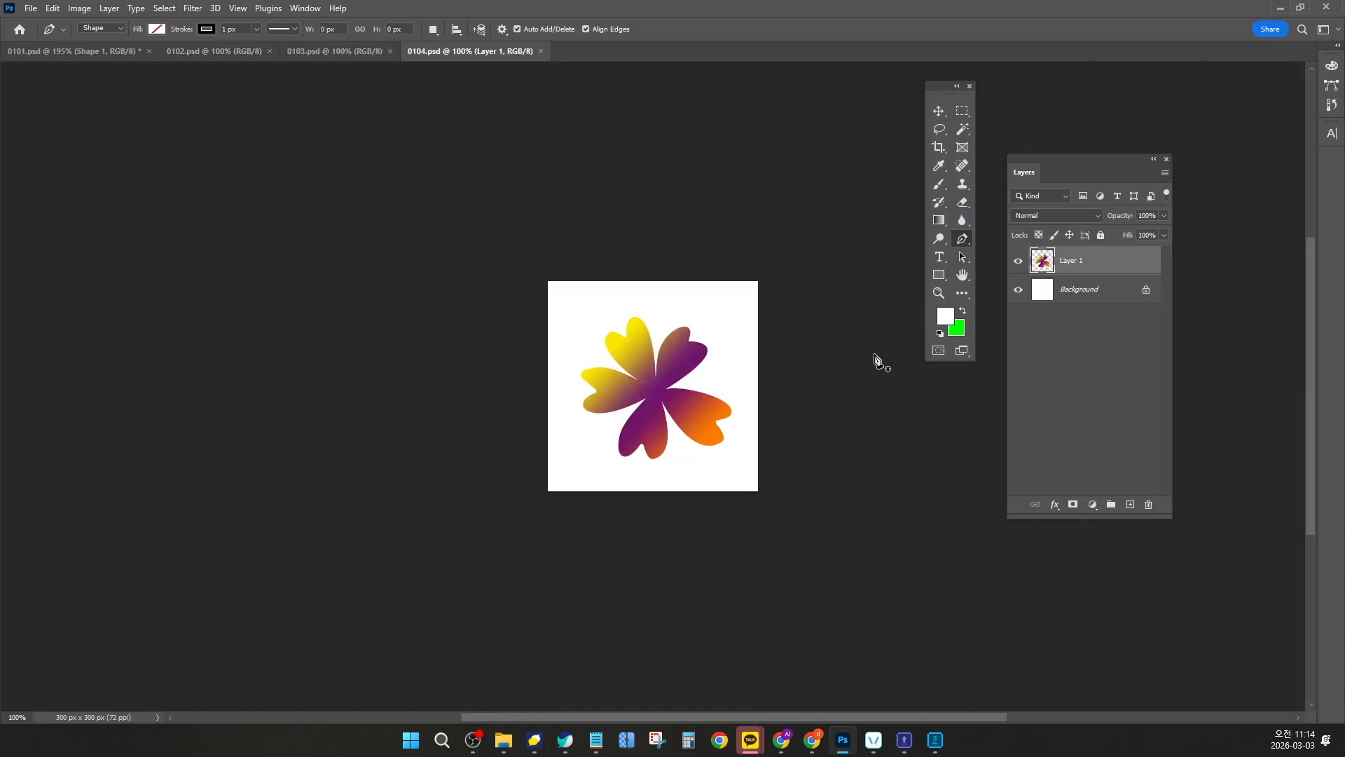
Look through the artwork in 0102.psd, 0103.psd and 0104.psd, ending on the petal shape in 0104.psd
click(211, 55)
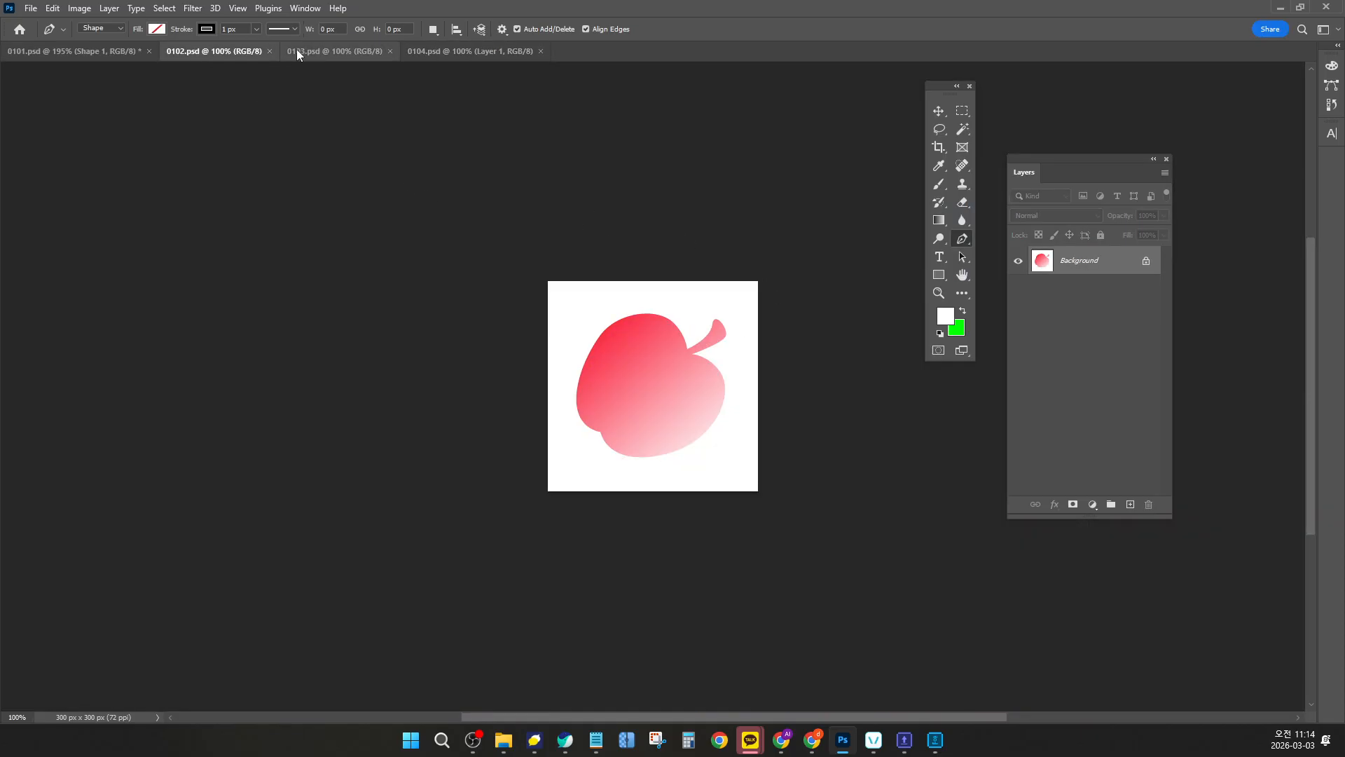
click(367, 53)
click(442, 53)
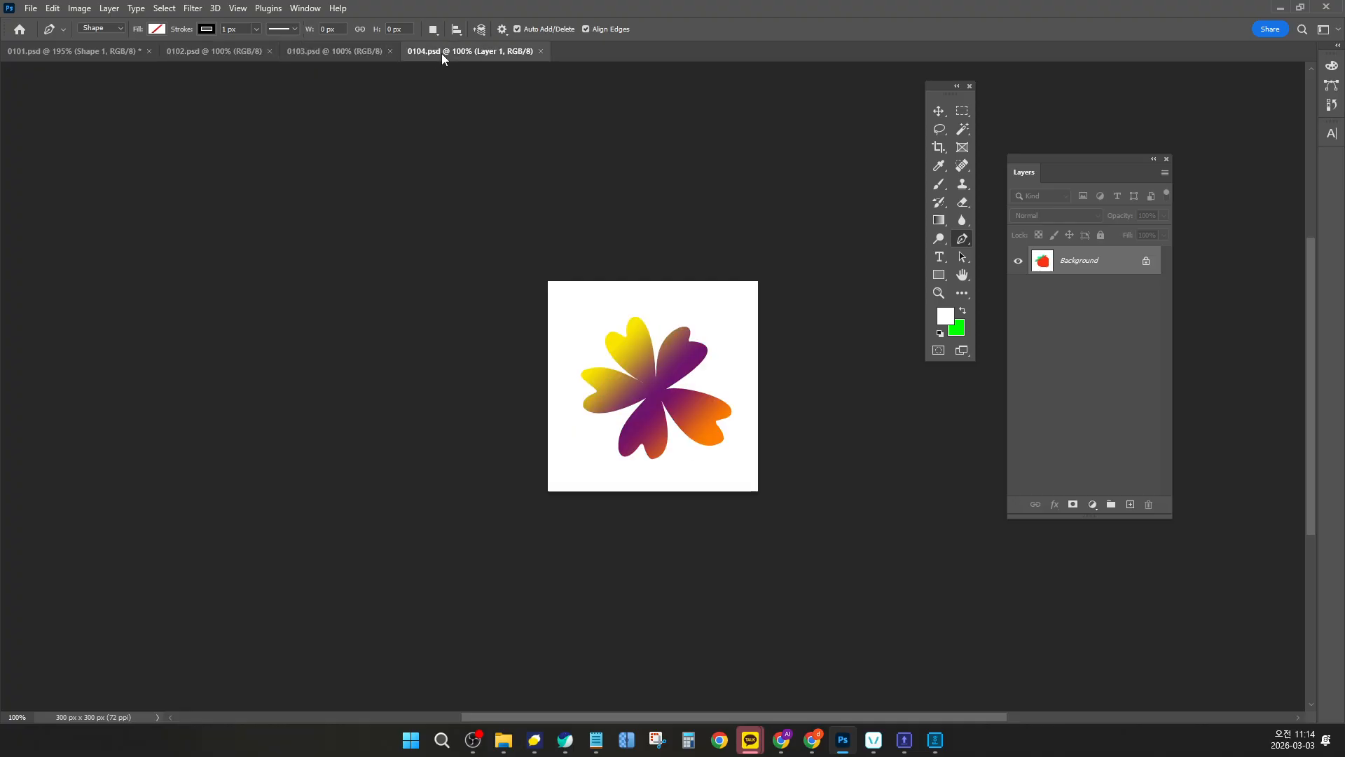
click(347, 50)
click(216, 52)
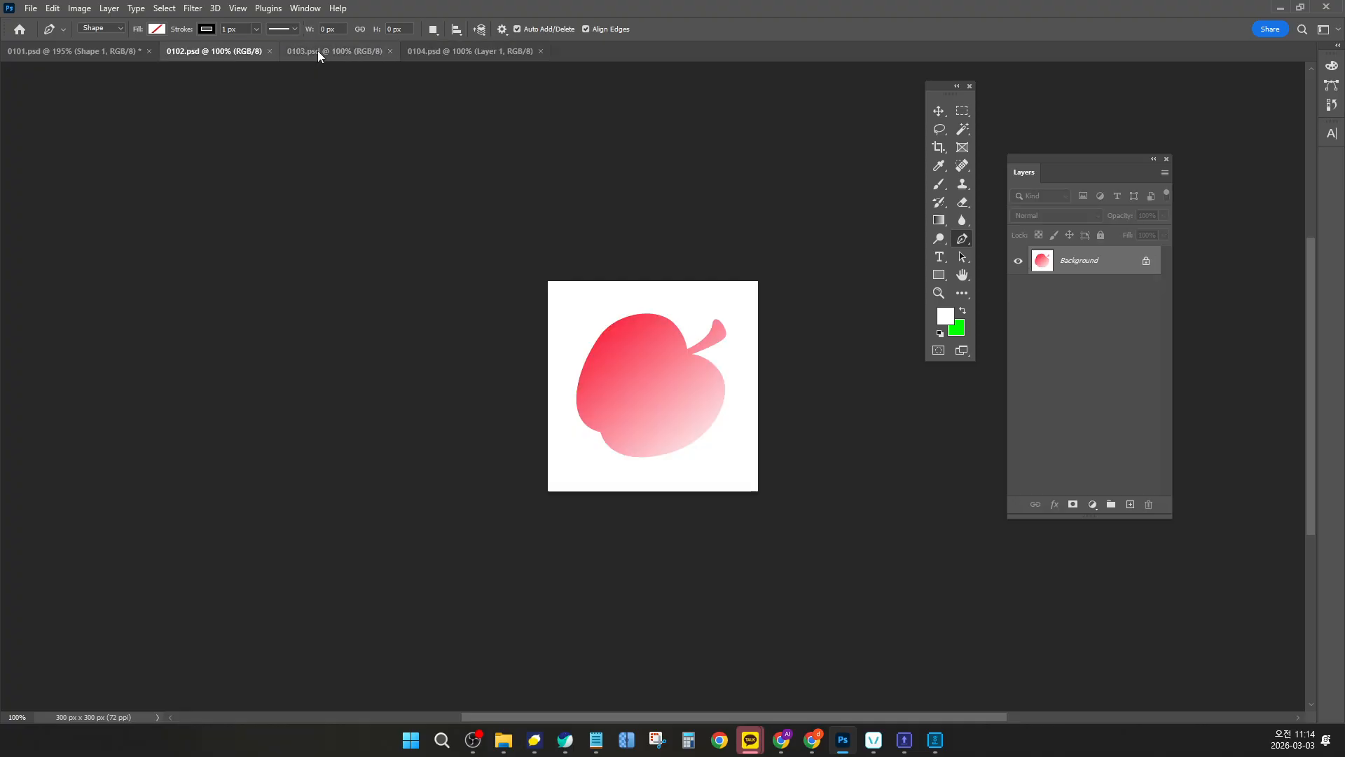
click(326, 50)
click(469, 55)
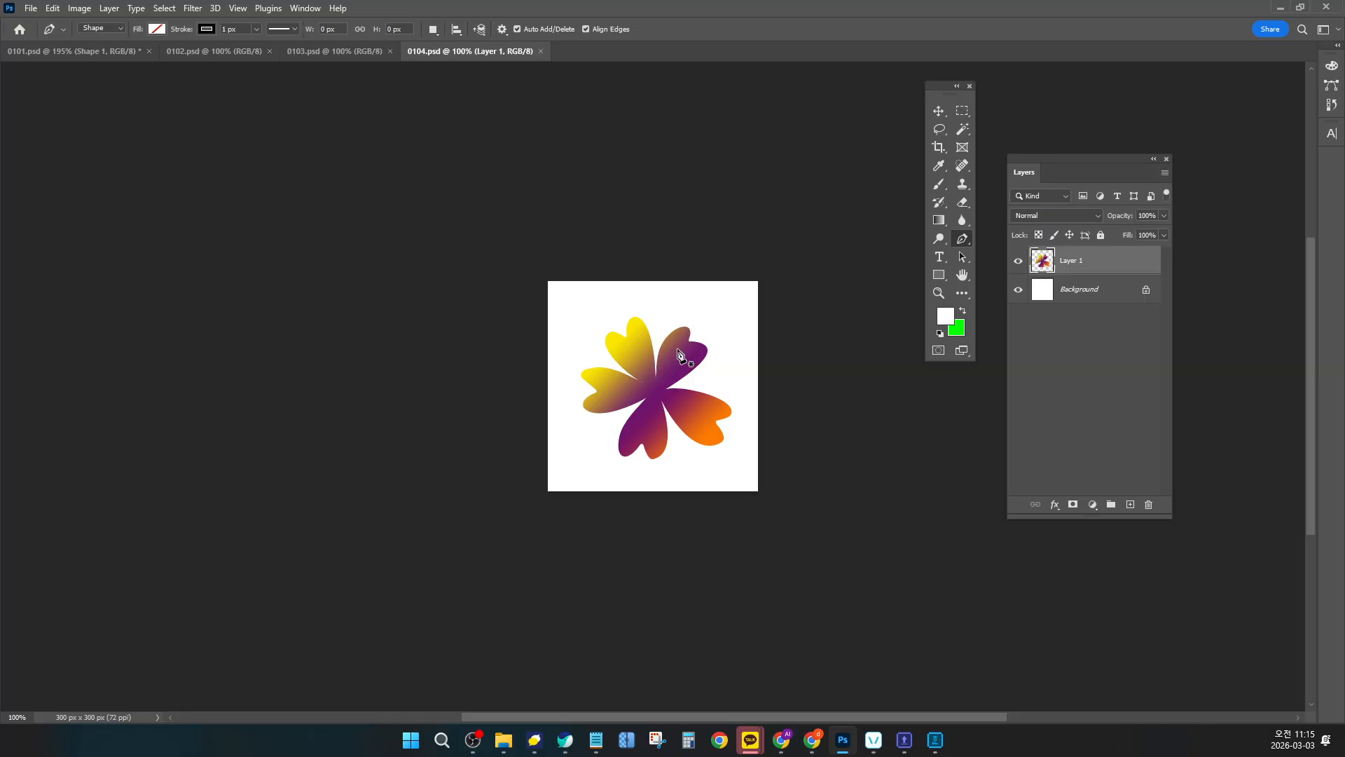
Set the Pen tool's shape fill to solid red and its stroke to no color
click(156, 29)
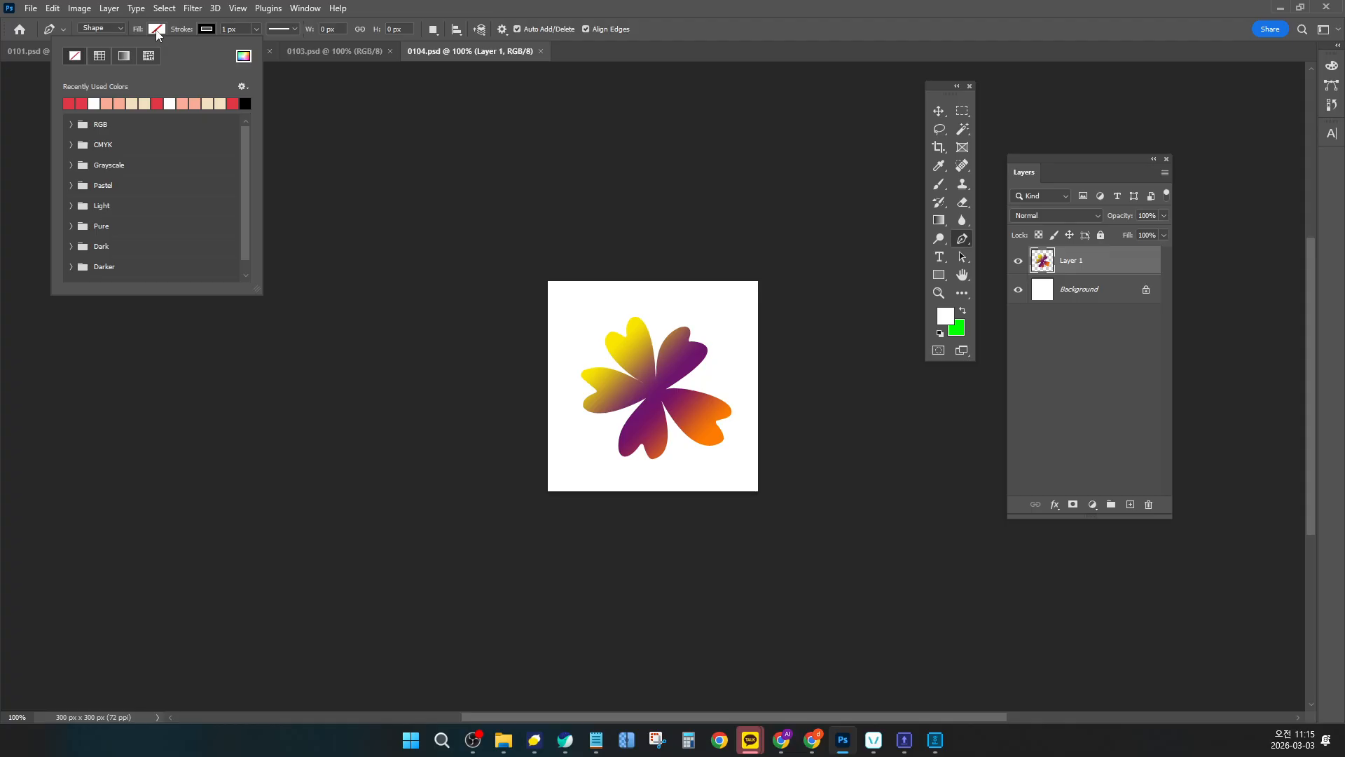
click(99, 59)
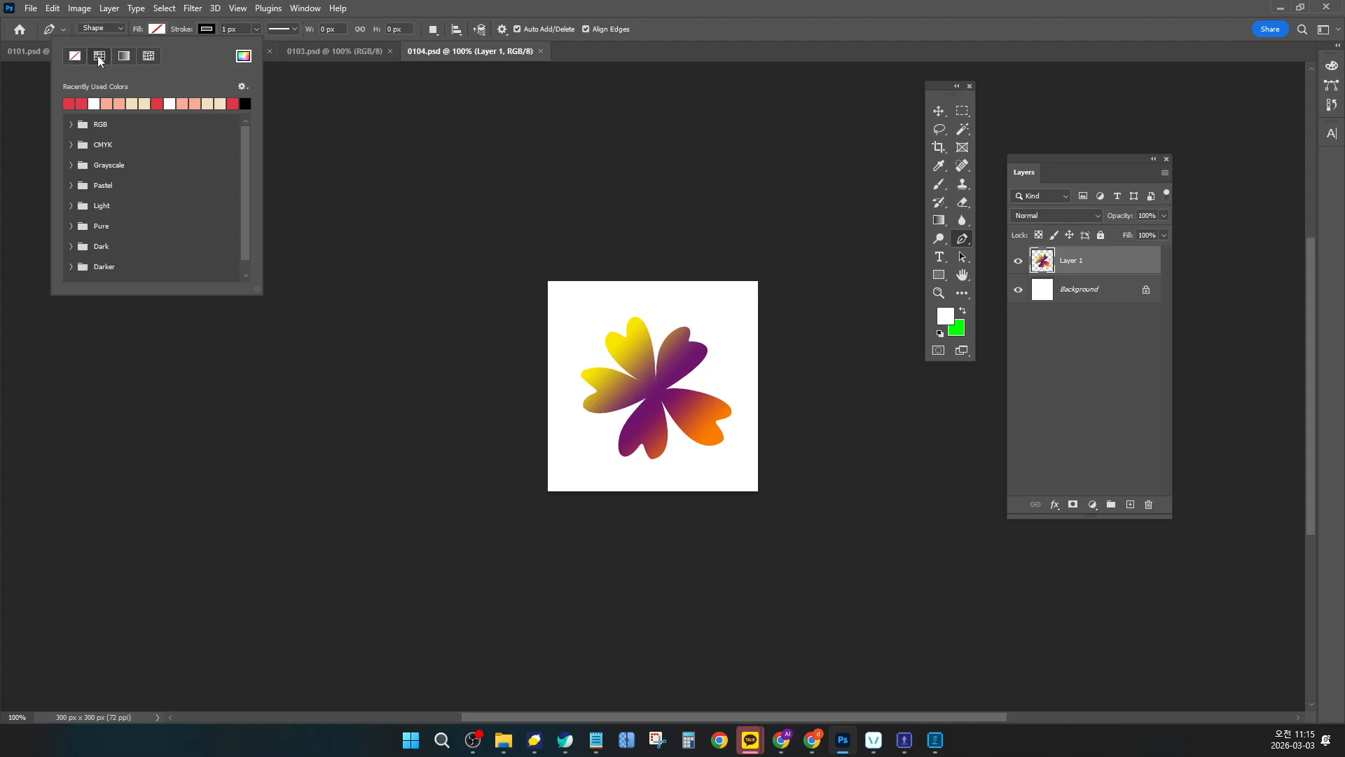
click(158, 32)
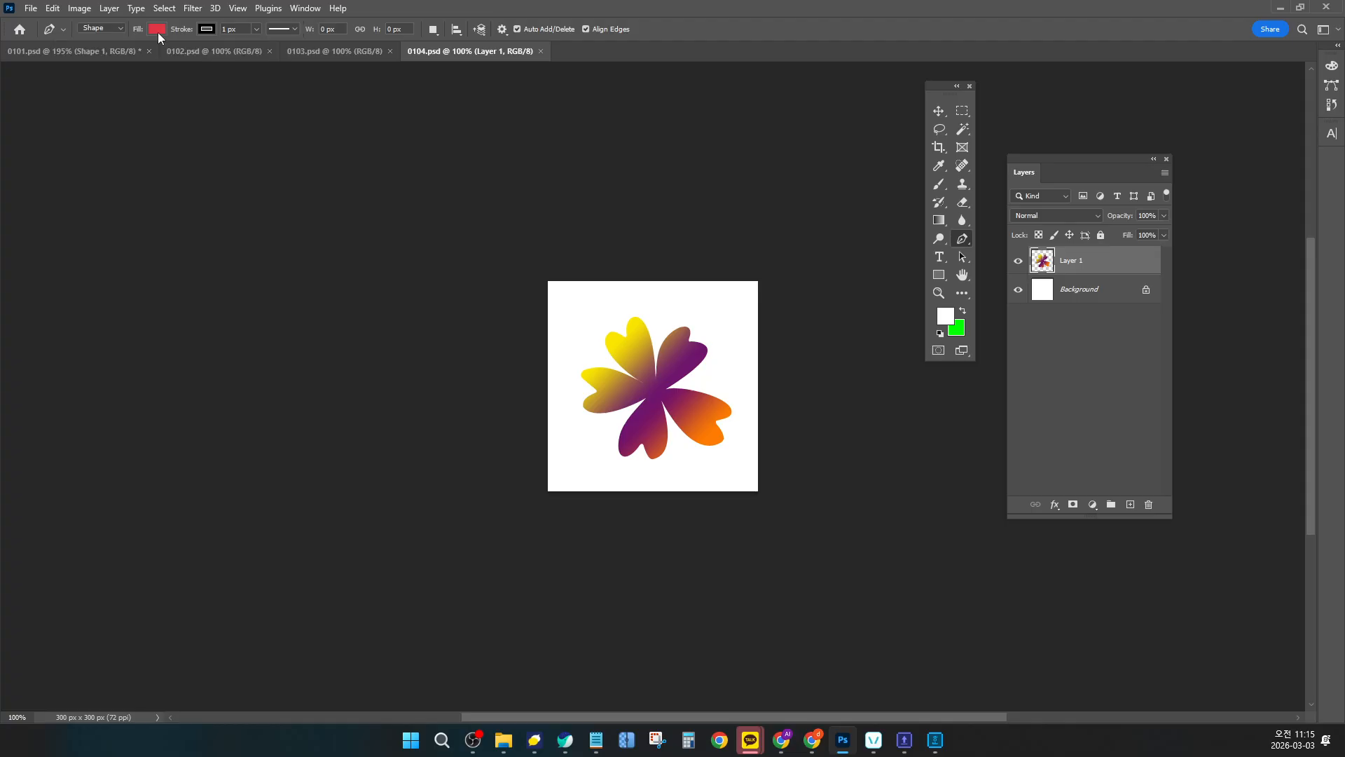
click(206, 31)
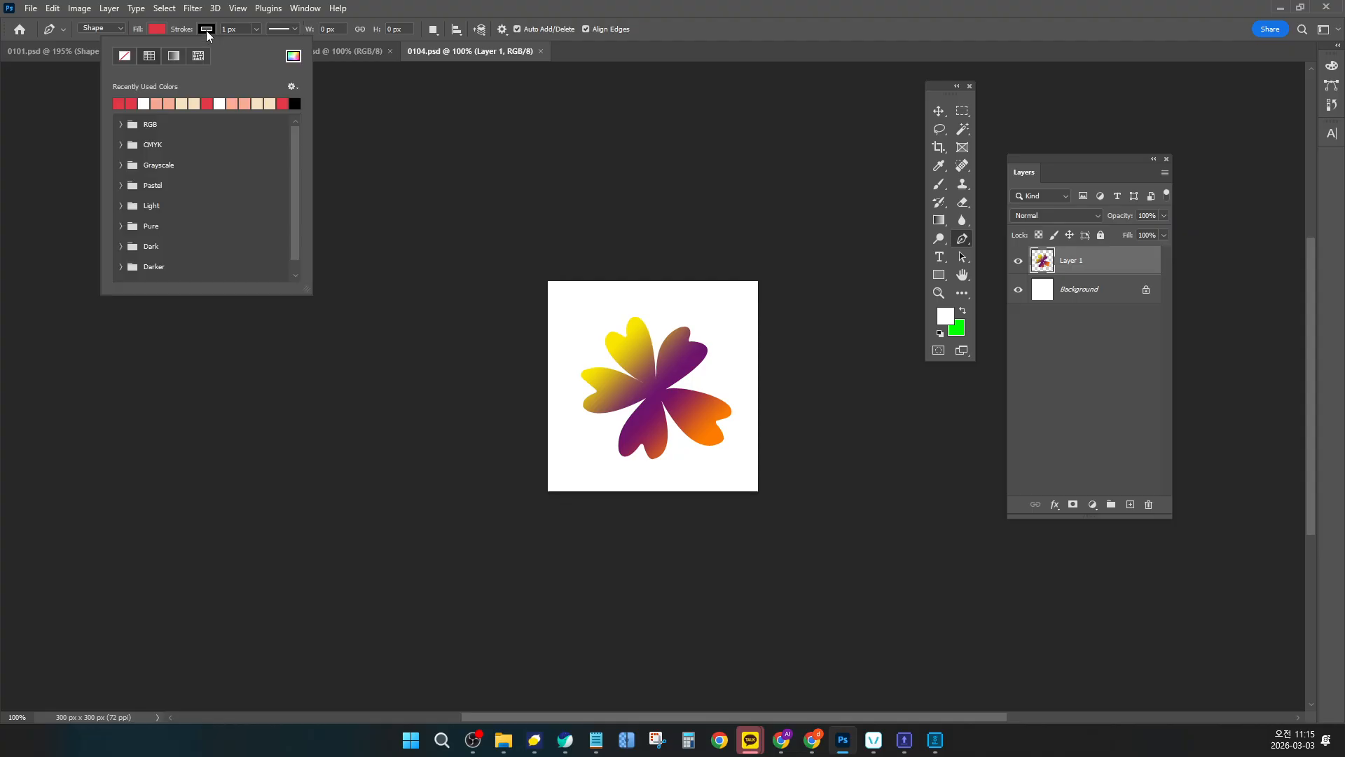
click(126, 56)
click(157, 29)
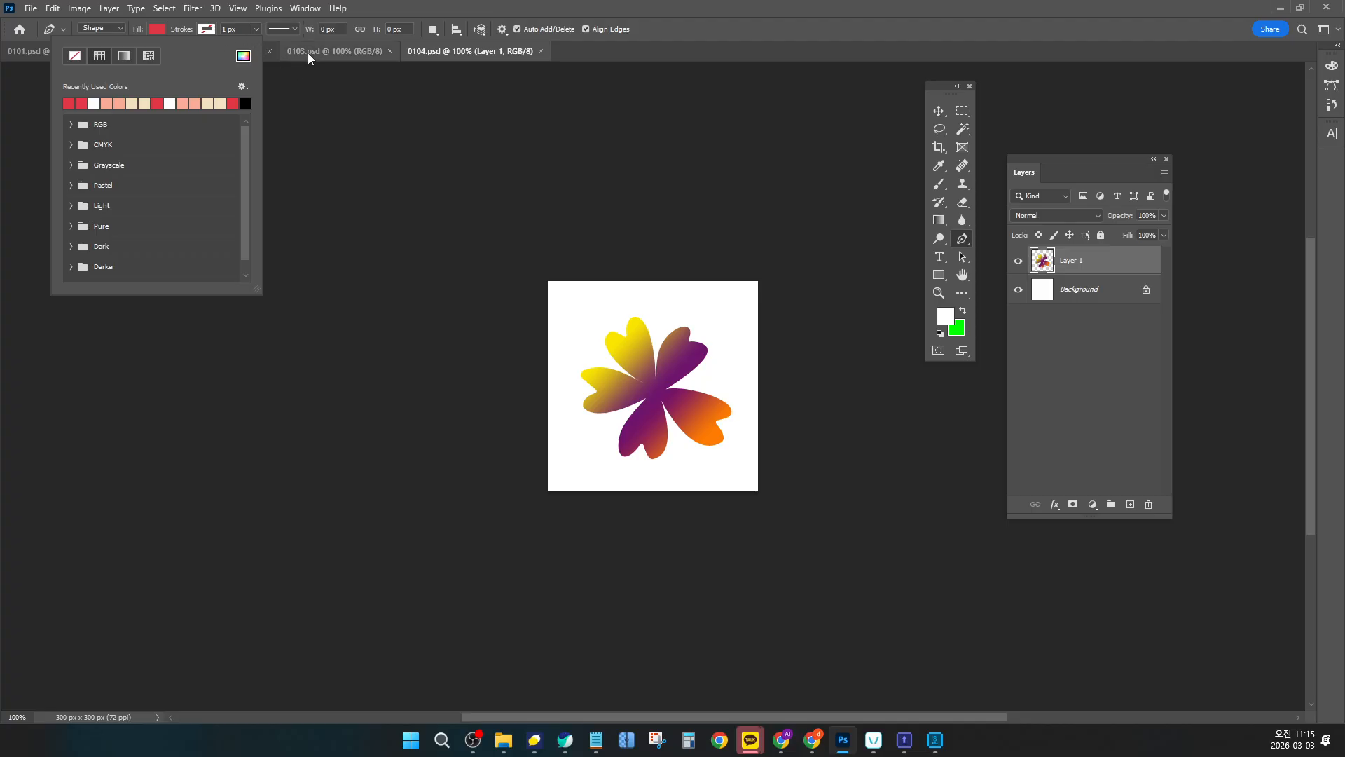
Review the practice artwork in 0102.psd, 0103.psd and 0104.psd again, ending with a close look at the red apple in 0102.psd
click(308, 52)
click(217, 54)
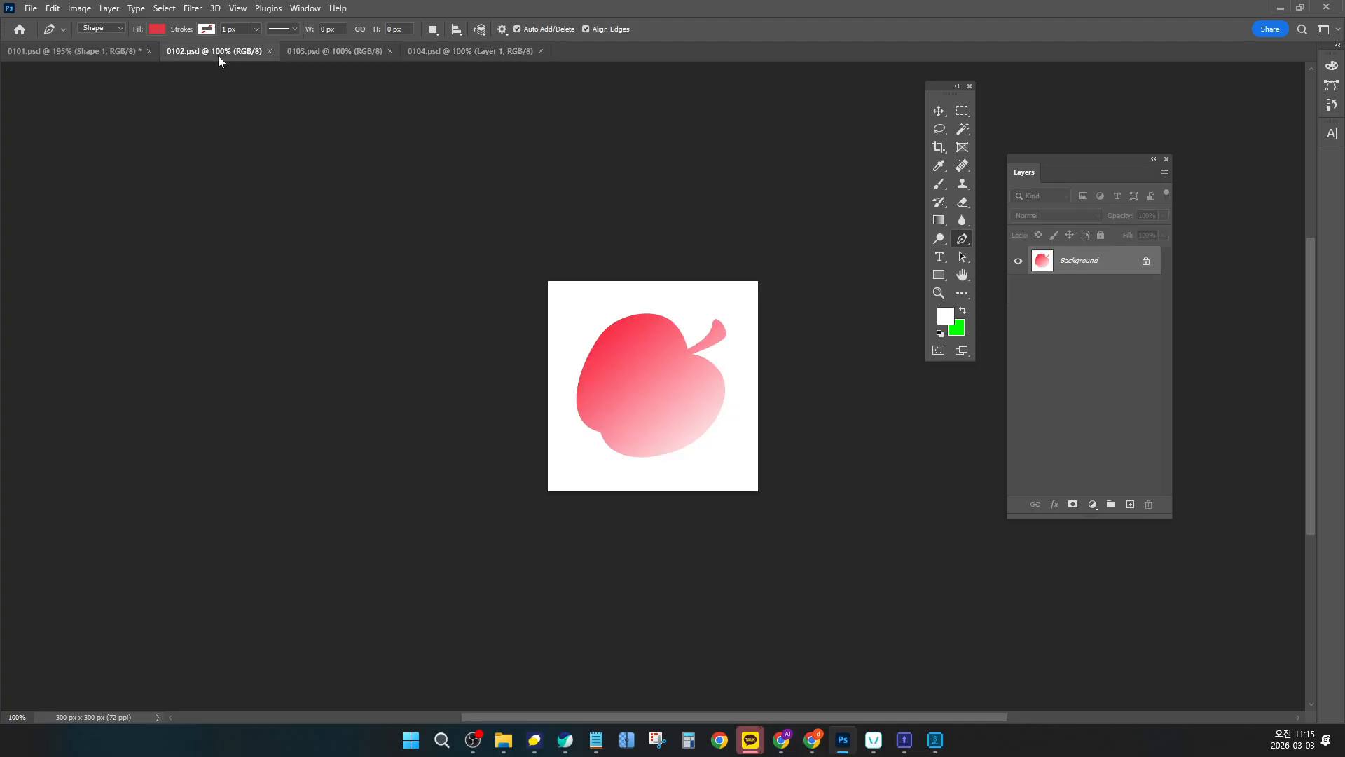
click(322, 54)
click(457, 56)
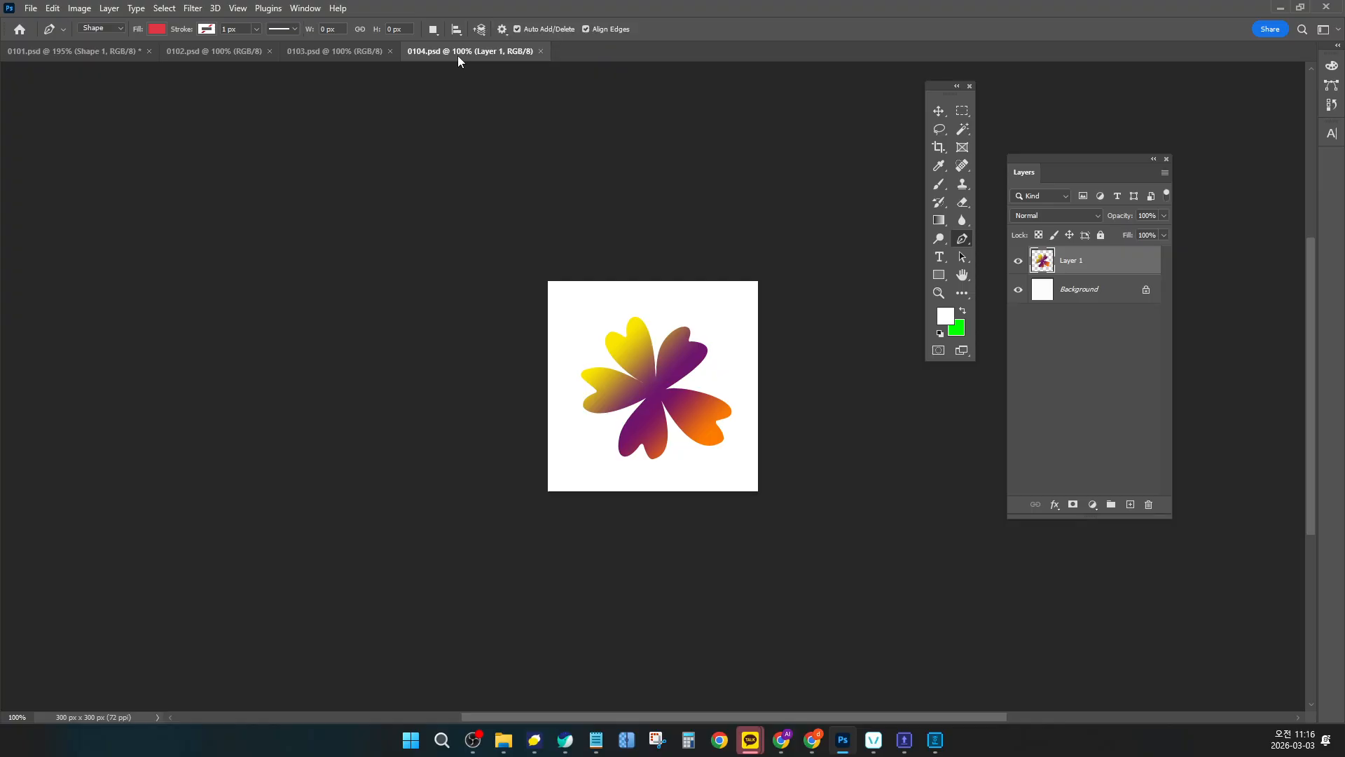
click(186, 51)
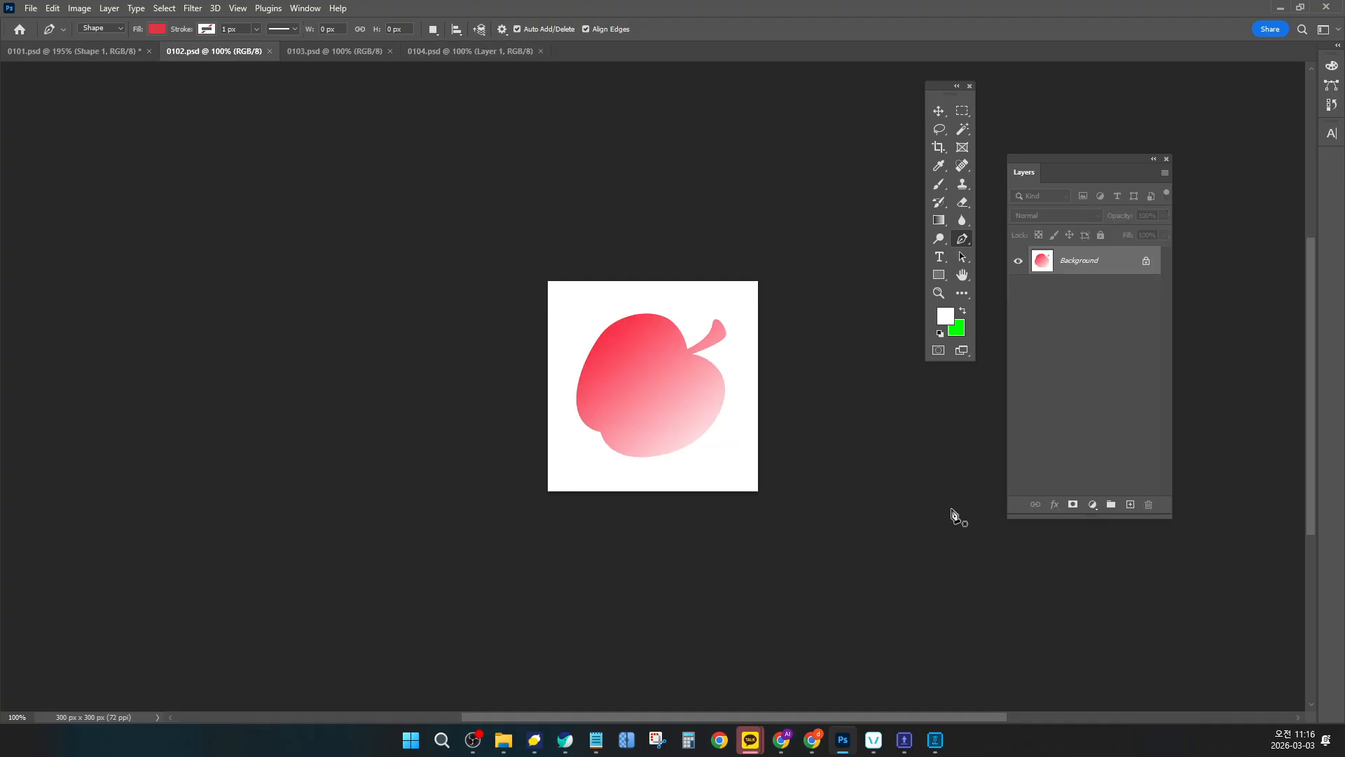
scroll(715, 399, up, 3)
scroll(687, 392, up, 3)
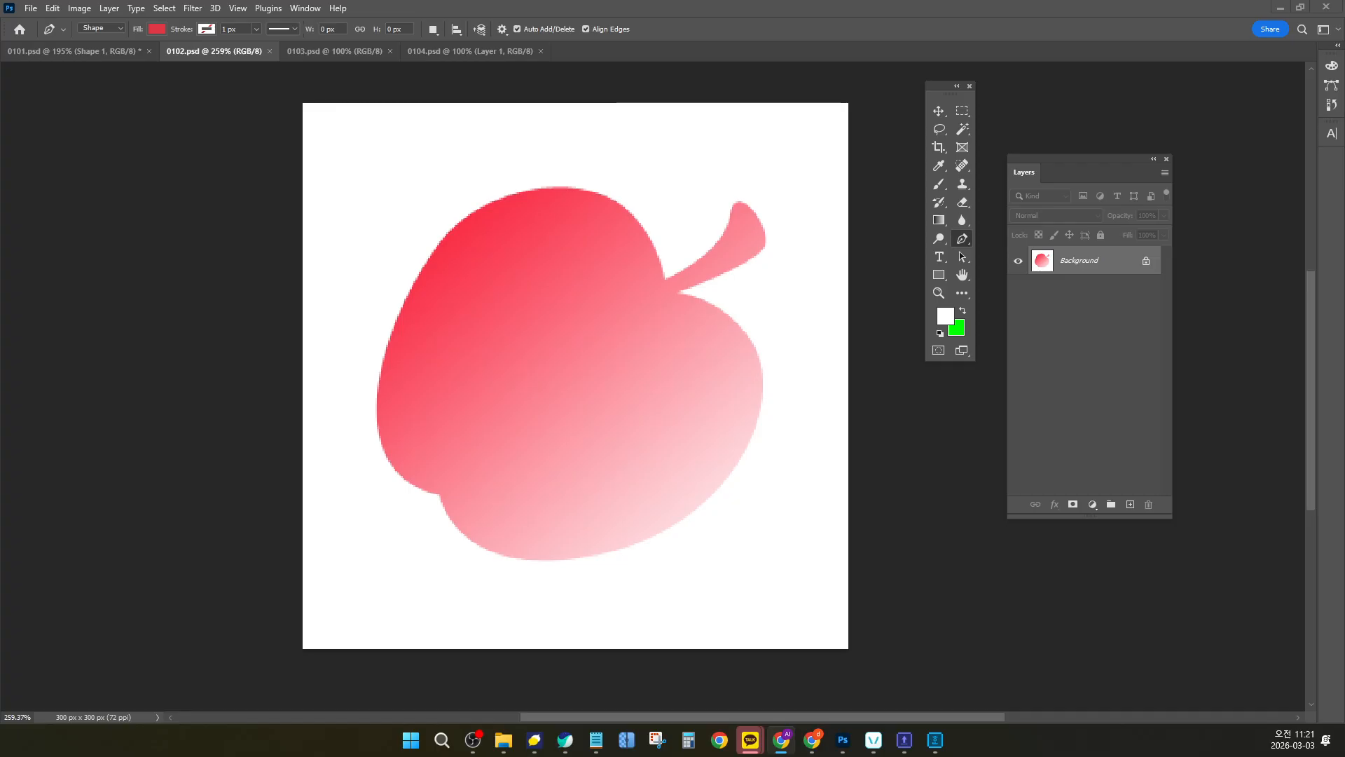
key(alt+Tab)
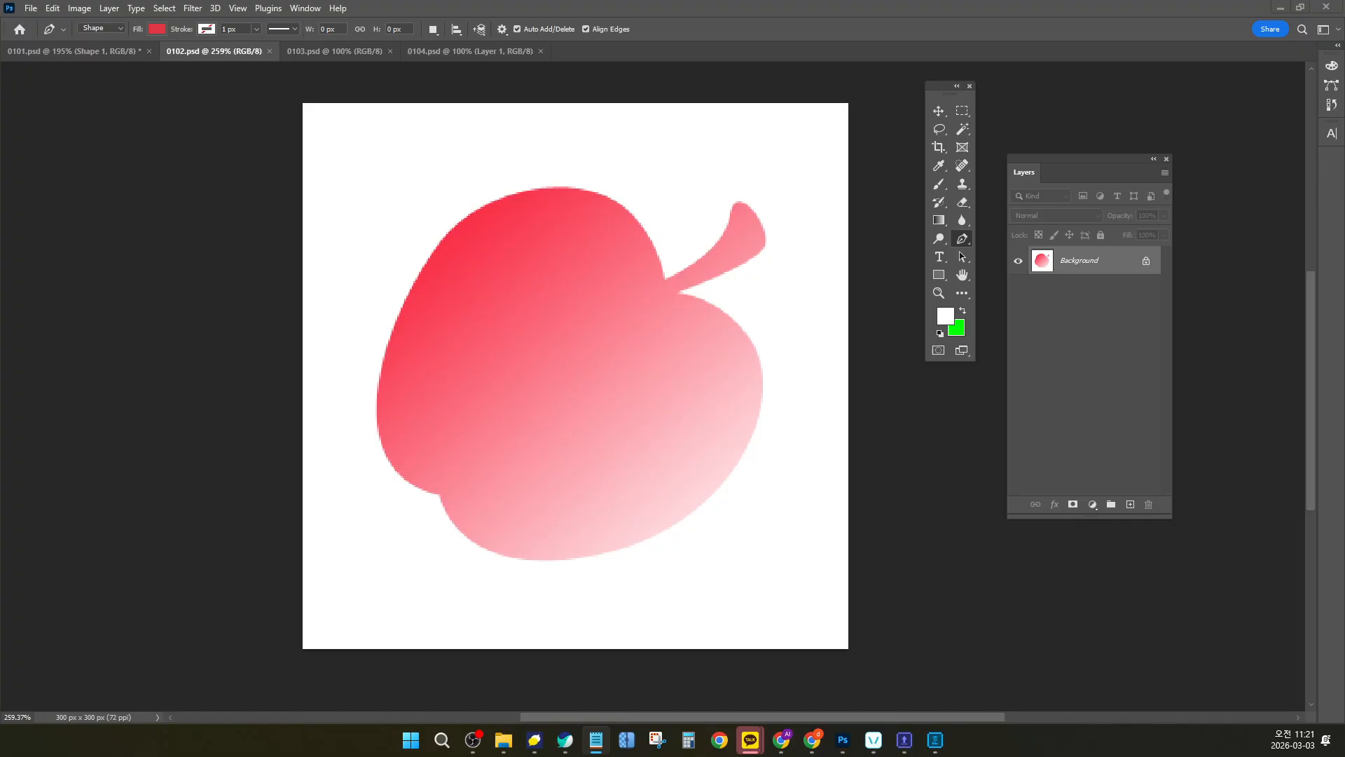
key(alt+Tab)
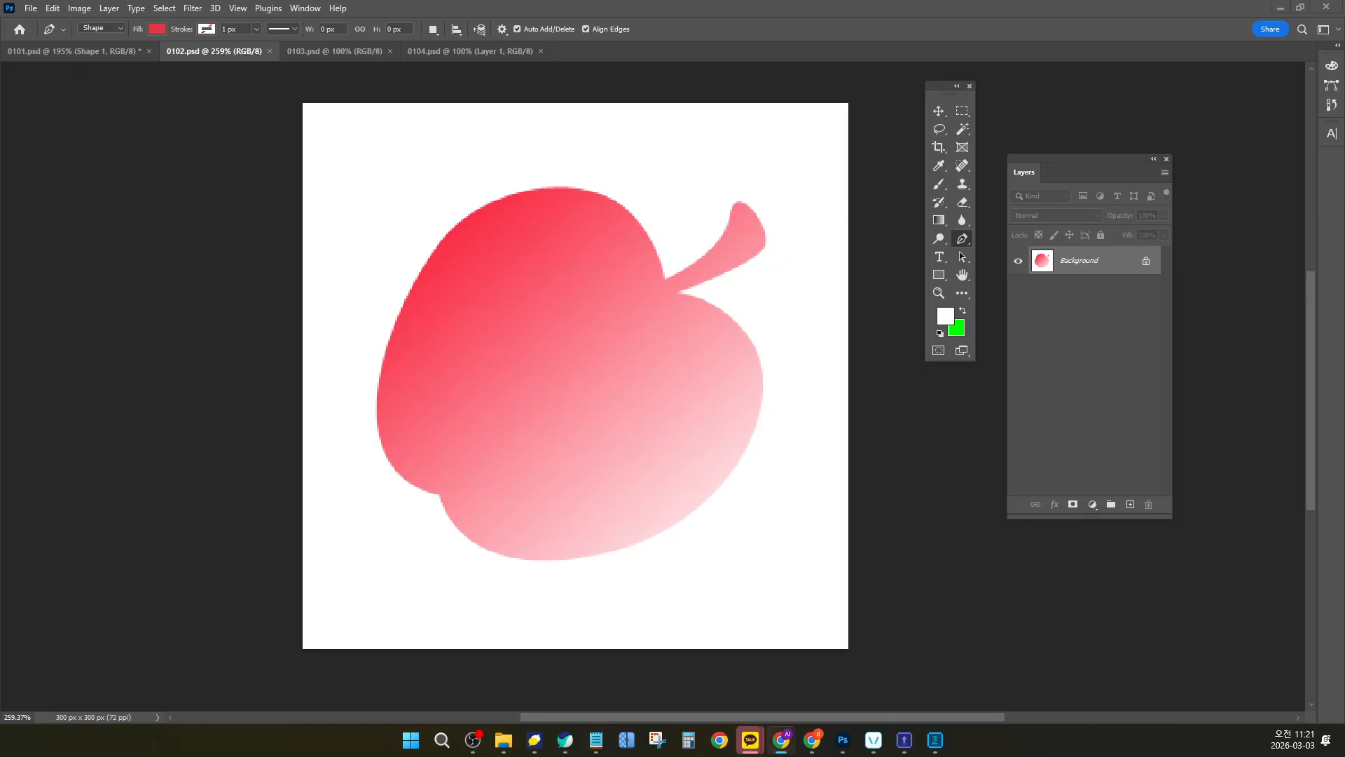